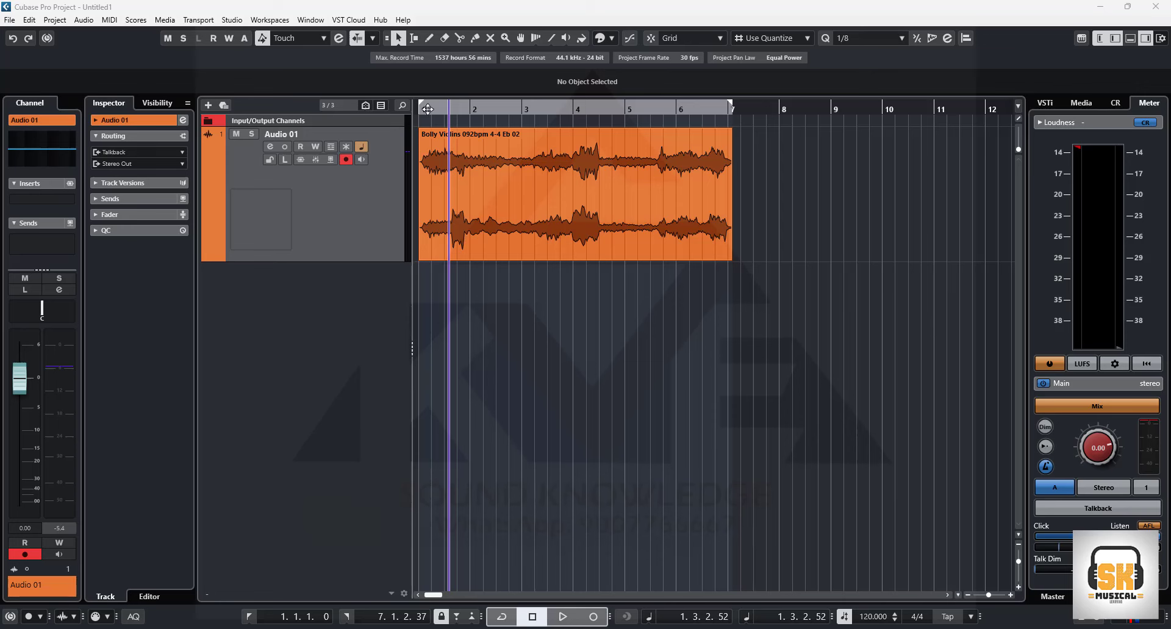
Add a second audio track with a mono configuration and Stereo Out as its output.
{"action": "right_click", "coordinate": [327, 299]}
{"action": "left_click", "coordinate": [357, 308]}
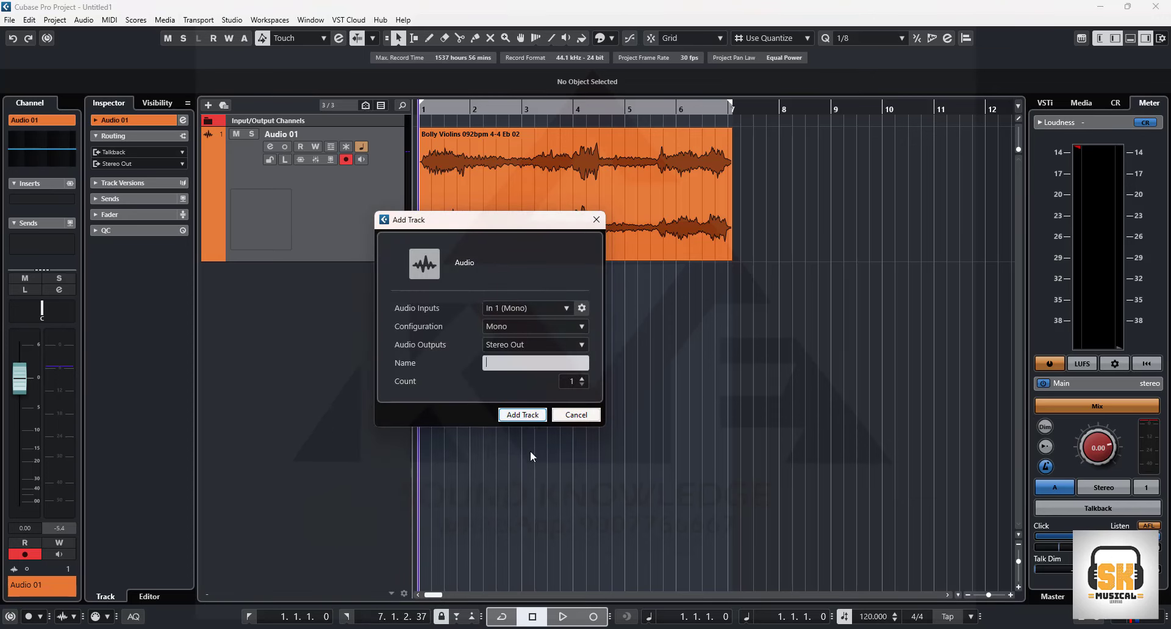
{"action": "left_click", "coordinate": [519, 365]}
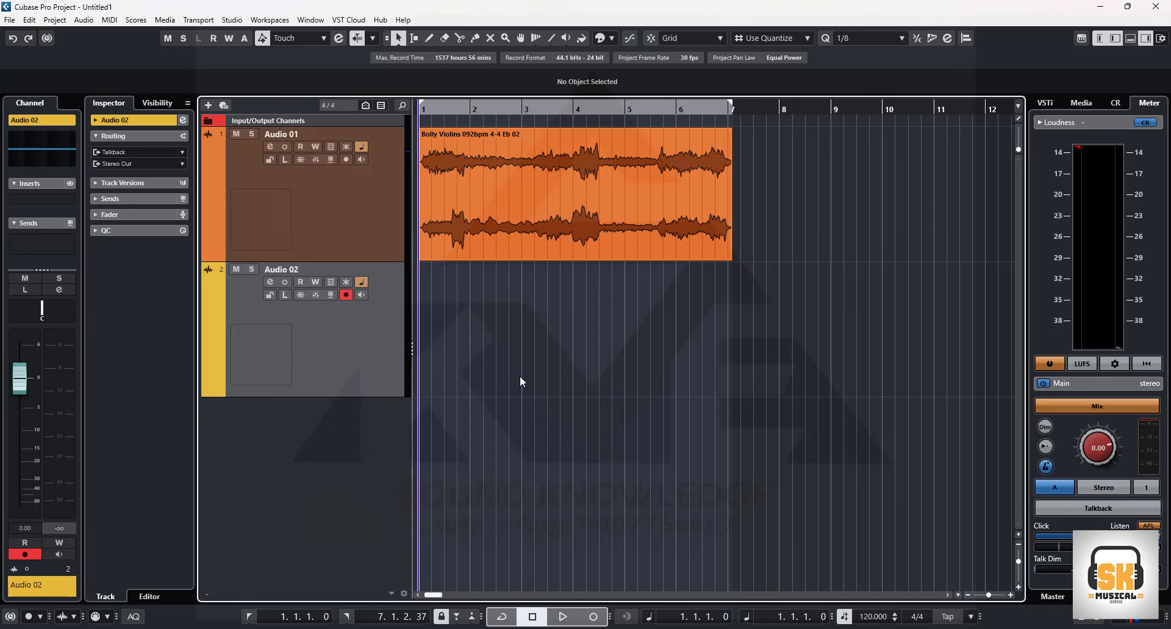
Preview Bolly Violins 091bpm 4-4 F#m 03.wav while choosing an audio file to import, adjust the preview level slightly, and cancel the import.
{"action": "left_click", "coordinate": [9, 20]}
{"action": "mouse_move", "coordinate": [64, 197]}
{"action": "left_click", "coordinate": [193, 195]}
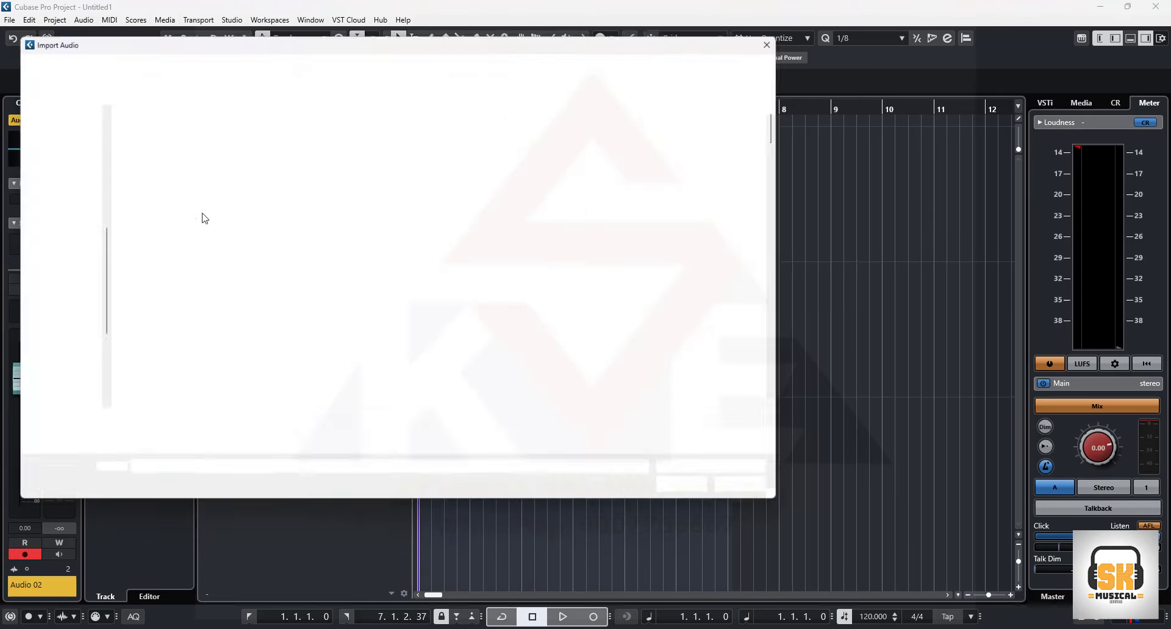
{"action": "left_click", "coordinate": [192, 244]}
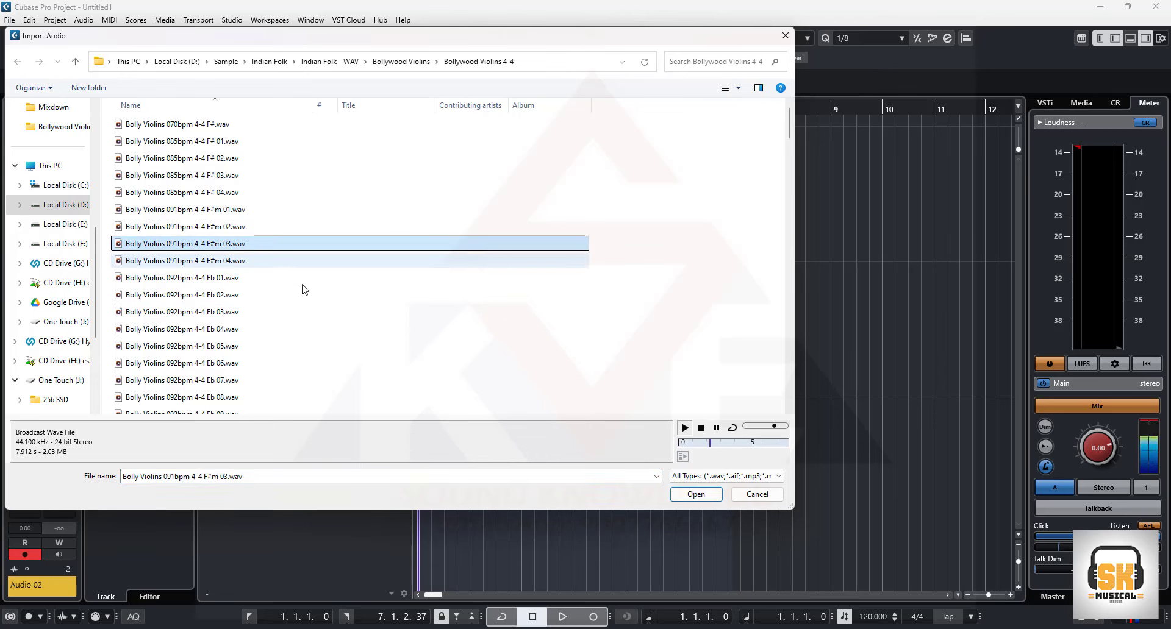
{"action": "mouse_move", "coordinate": [774, 426]}
{"action": "left_mouse_down"}
{"action": "mouse_move", "coordinate": [758, 426]}
{"action": "mouse_move", "coordinate": [785, 427]}
{"action": "mouse_move", "coordinate": [775, 428]}
{"action": "left_mouse_up"}
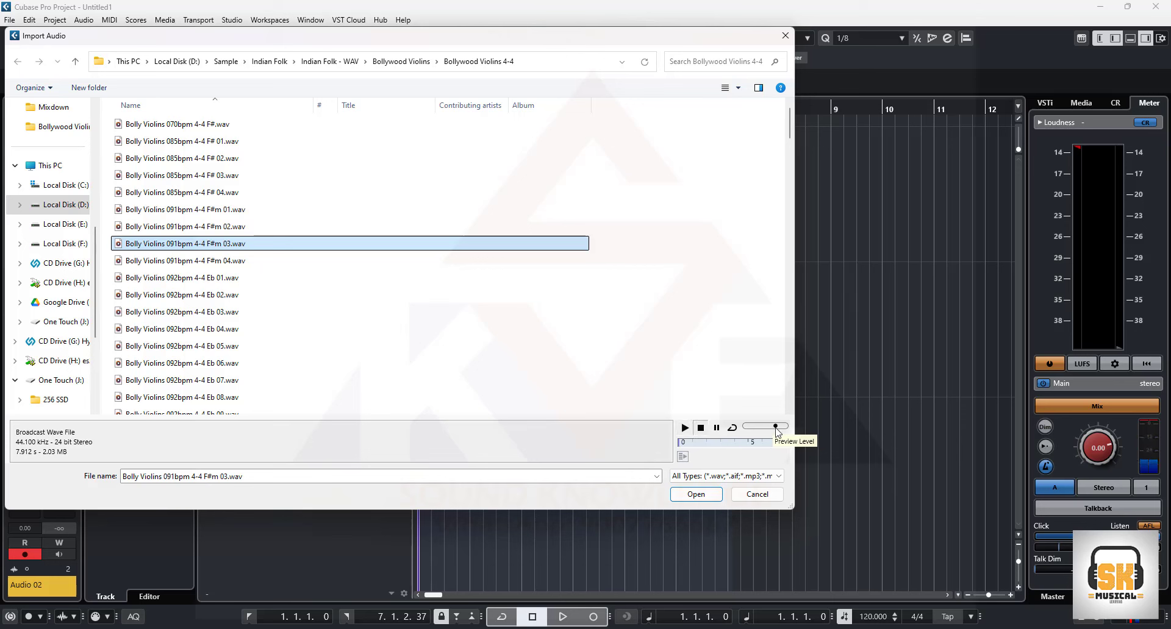
{"action": "left_click", "coordinate": [739, 497]}
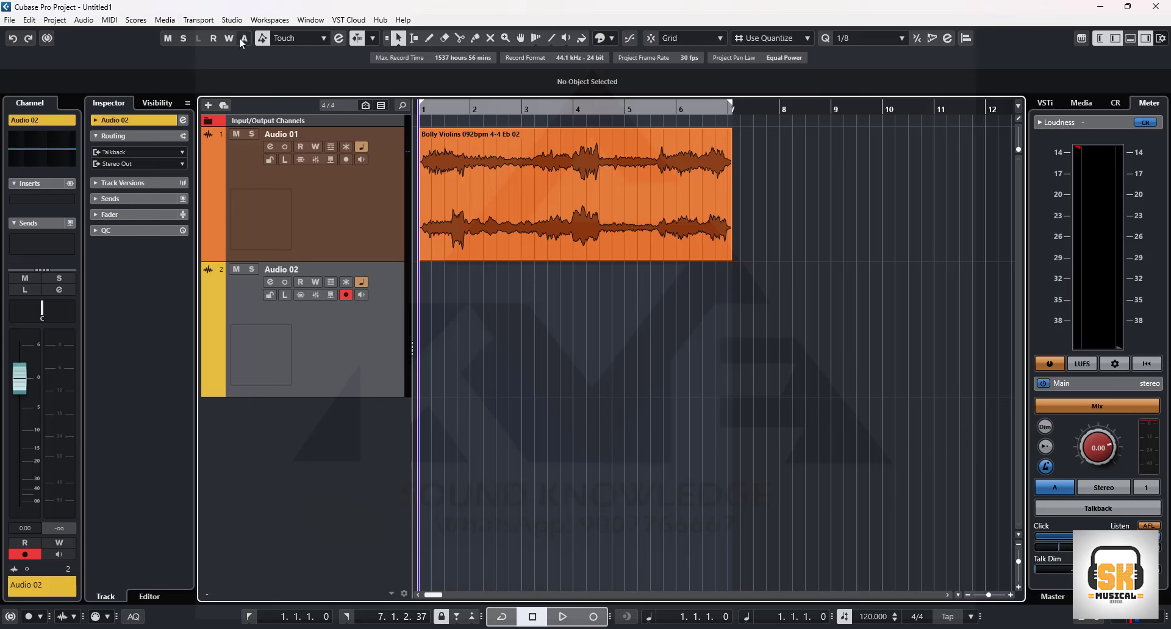
Open the audio connections and examine the Control Room's Monitor 1 channel and its device ports.
{"action": "left_click", "coordinate": [232, 21]}
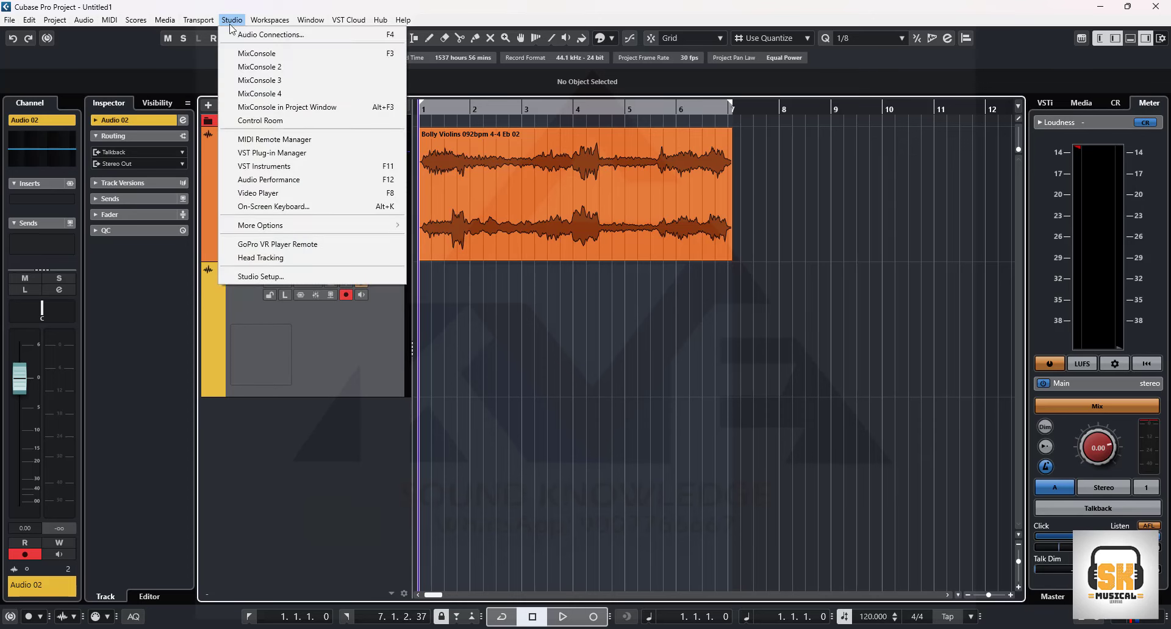
{"action": "left_click", "coordinate": [277, 38]}
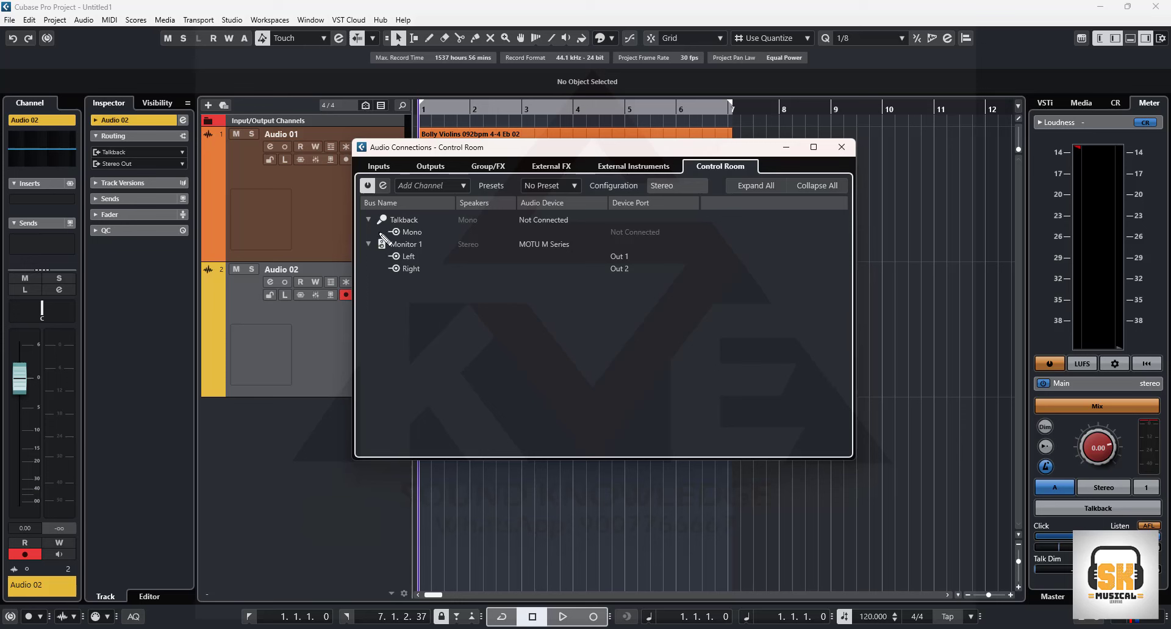
{"action": "mouse_move", "coordinate": [373, 238]}
{"action": "left_mouse_down"}
{"action": "mouse_move", "coordinate": [383, 282]}
{"action": "mouse_move", "coordinate": [456, 264]}
{"action": "mouse_move", "coordinate": [426, 238]}
{"action": "mouse_move", "coordinate": [368, 236]}
{"action": "mouse_move", "coordinate": [425, 249]}
{"action": "mouse_move", "coordinate": [431, 231]}
{"action": "mouse_move", "coordinate": [382, 254]}
{"action": "left_mouse_up"}
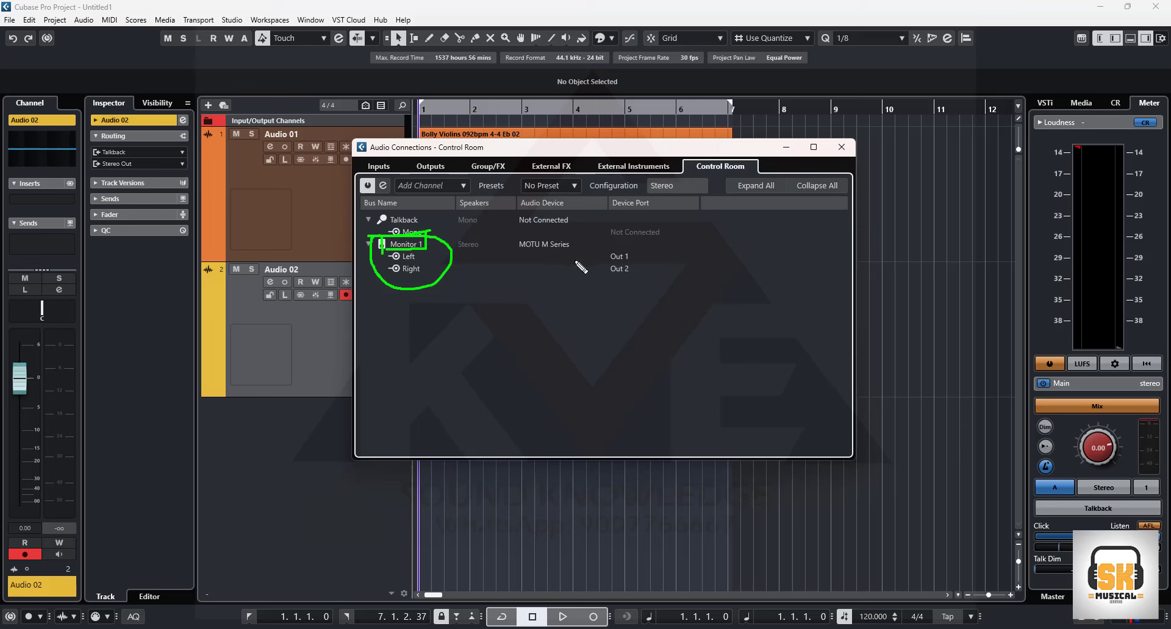
{"action": "mouse_move", "coordinate": [573, 261]}
{"action": "left_mouse_down"}
{"action": "mouse_move", "coordinate": [606, 257]}
{"action": "mouse_move", "coordinate": [605, 268]}
{"action": "left_mouse_up"}
{"action": "key", "text": "Escape"}
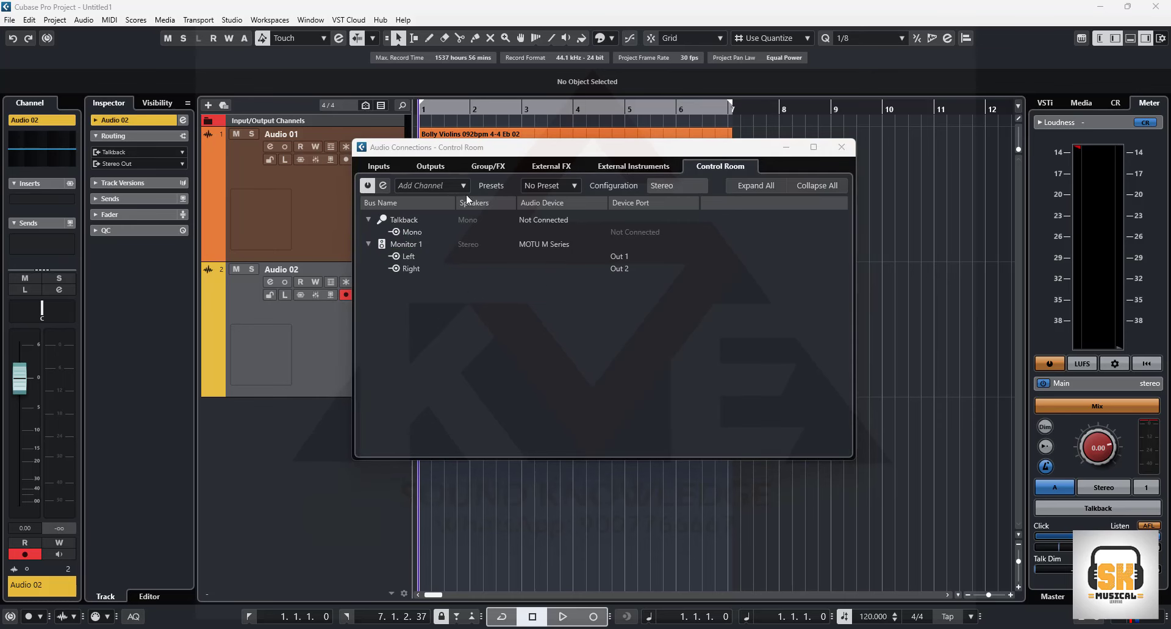
Remove the Monitor 1 channel from the Control Room and return to the Audio 02 track.
{"action": "right_click", "coordinate": [405, 244]}
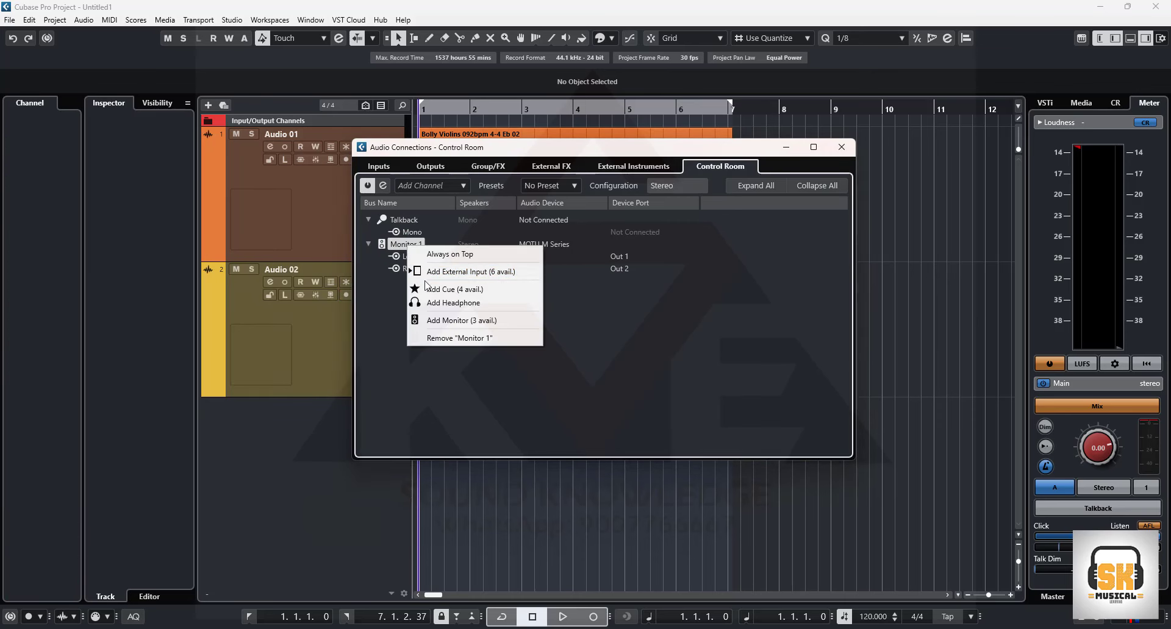
{"action": "left_click", "coordinate": [439, 338]}
{"action": "left_click", "coordinate": [555, 340]}
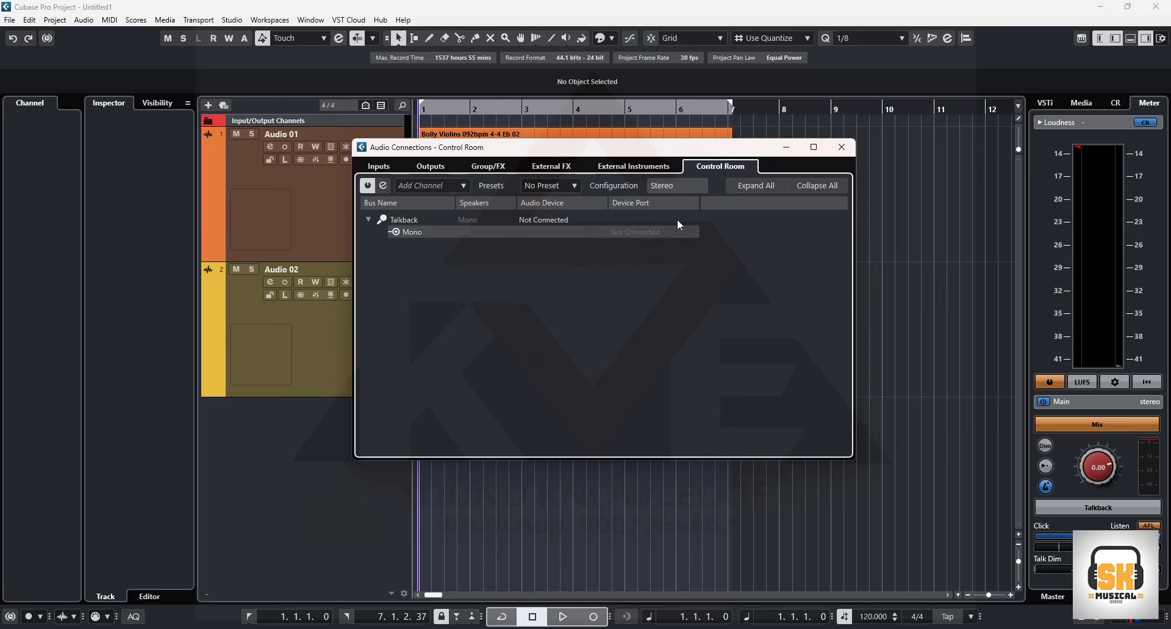
{"action": "left_click", "coordinate": [845, 149]}
{"action": "left_click", "coordinate": [351, 344]}
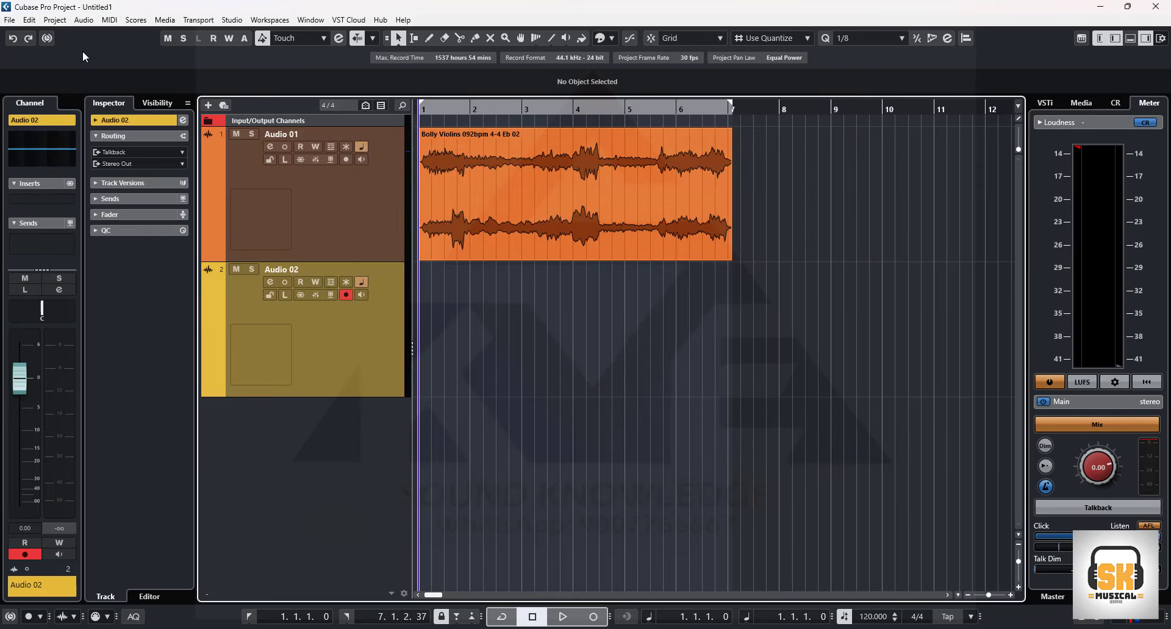
Preview Bolly Violins 091bpm 4-4 F#m 03.wav in the audio import without a monitor channel, and cancel the import.
{"action": "left_click", "coordinate": [10, 20]}
{"action": "mouse_move", "coordinate": [93, 193]}
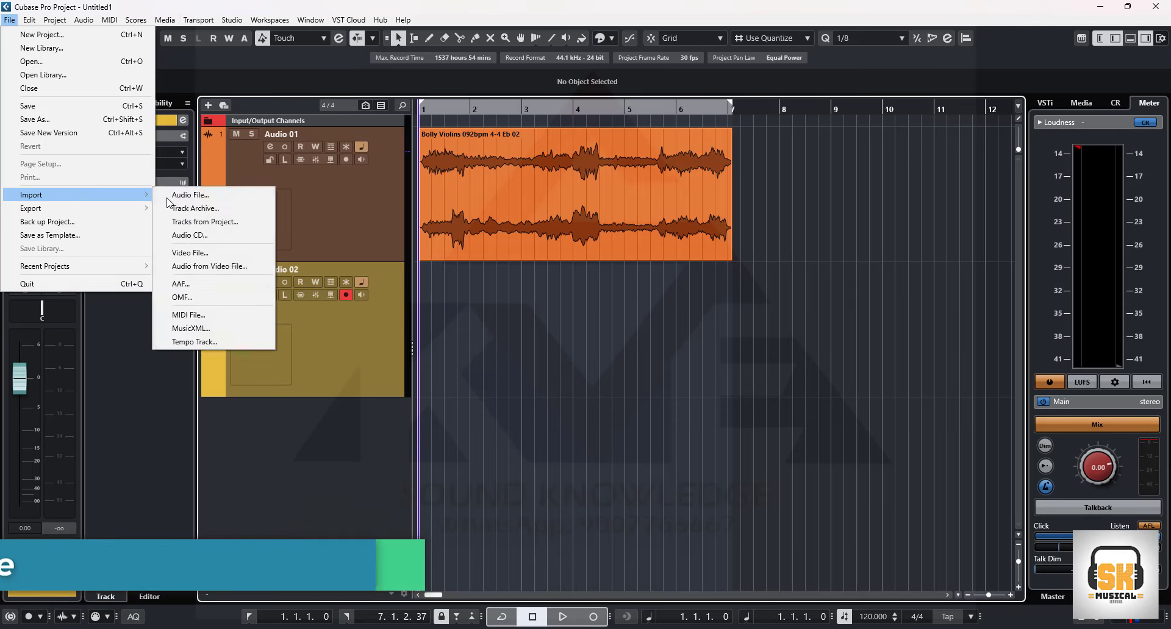
{"action": "left_click", "coordinate": [186, 195]}
{"action": "left_click", "coordinate": [205, 246]}
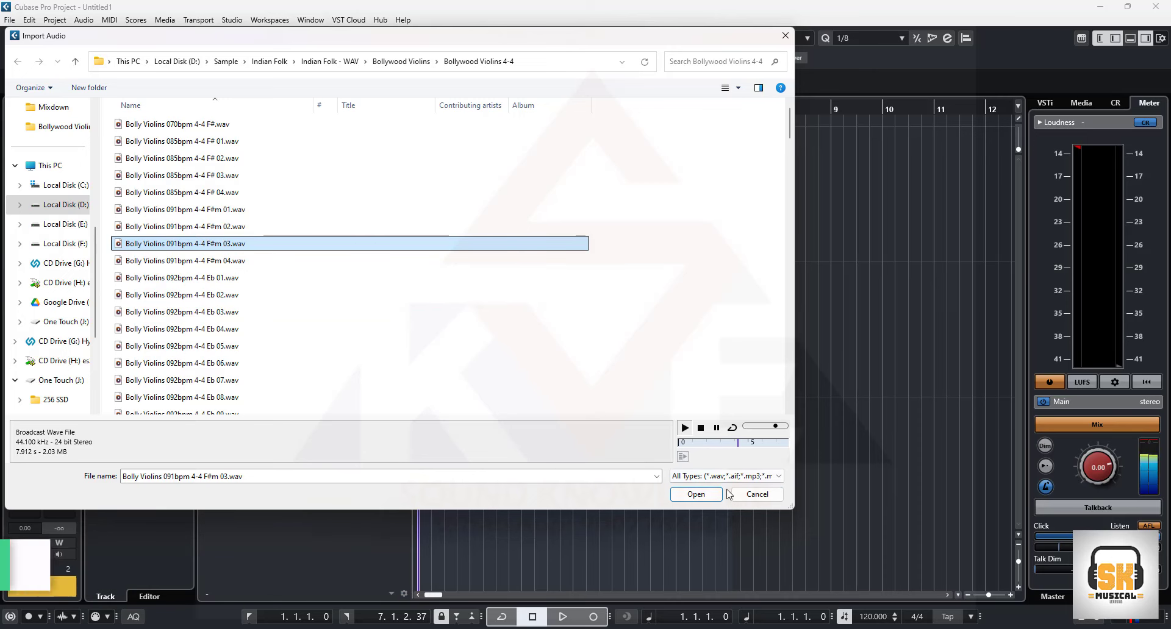
{"action": "left_click", "coordinate": [758, 495]}
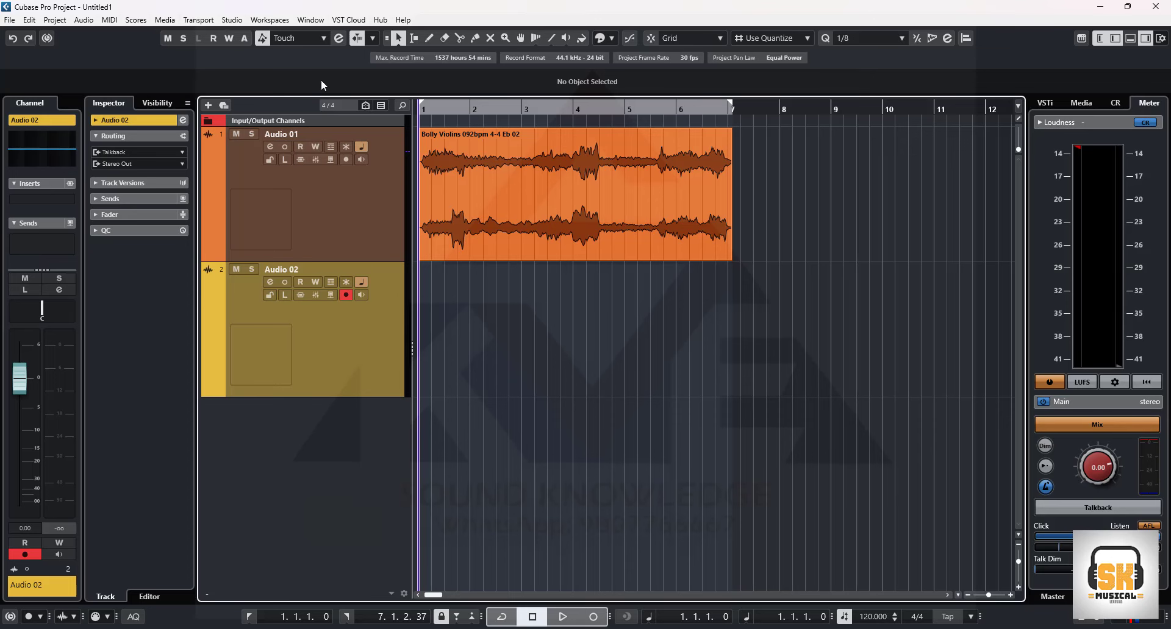
Add a stereo monitor channel named Monitor 1 to the Control Room in the audio connections.
{"action": "left_click", "coordinate": [231, 20]}
{"action": "left_click", "coordinate": [244, 31]}
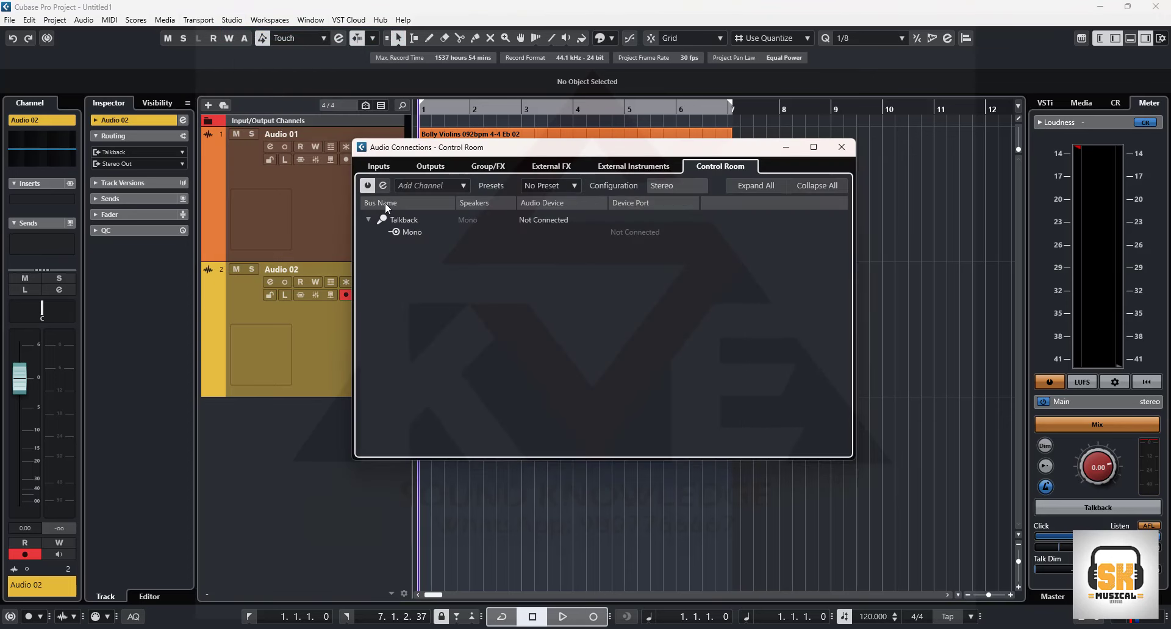
{"action": "left_click", "coordinate": [431, 184]}
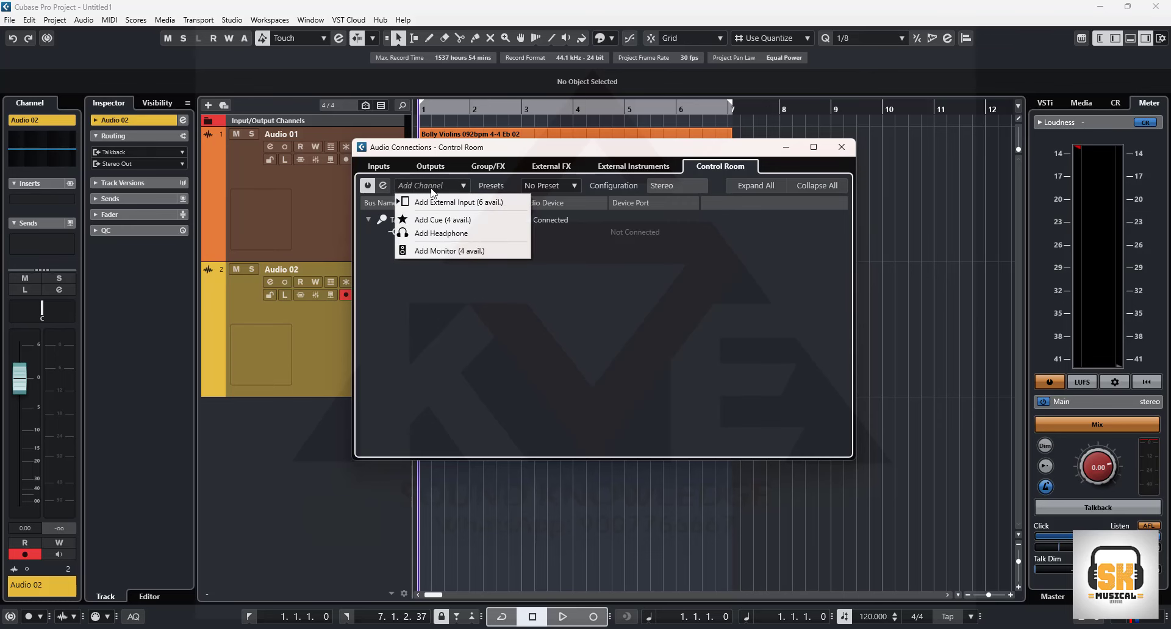
{"action": "left_click", "coordinate": [444, 252]}
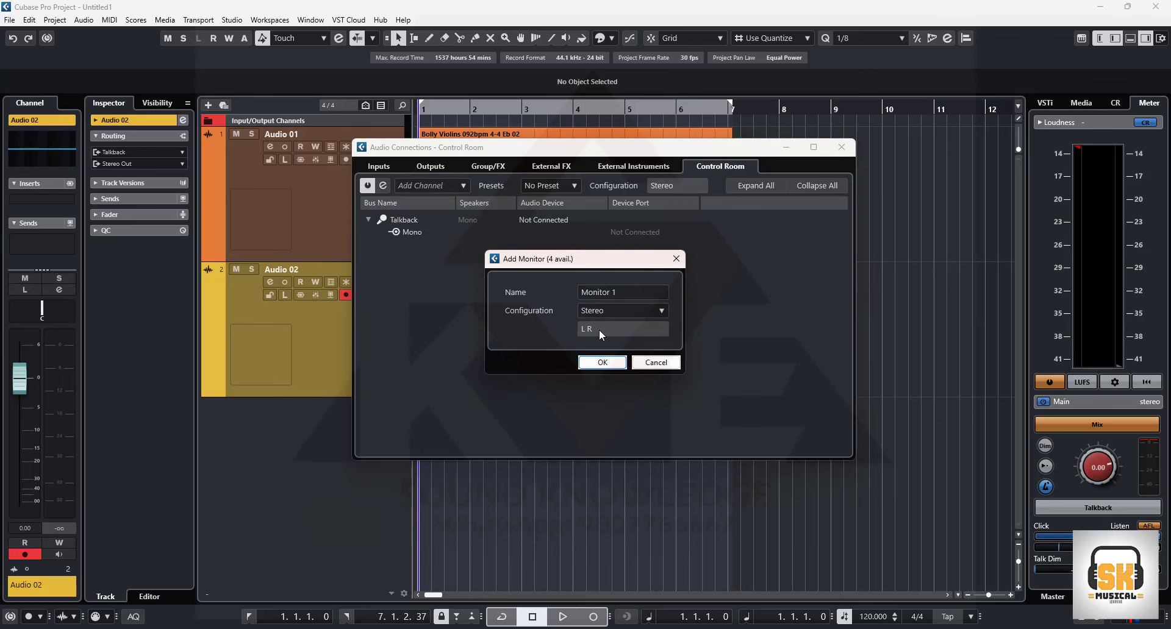
{"action": "left_click", "coordinate": [628, 295]}
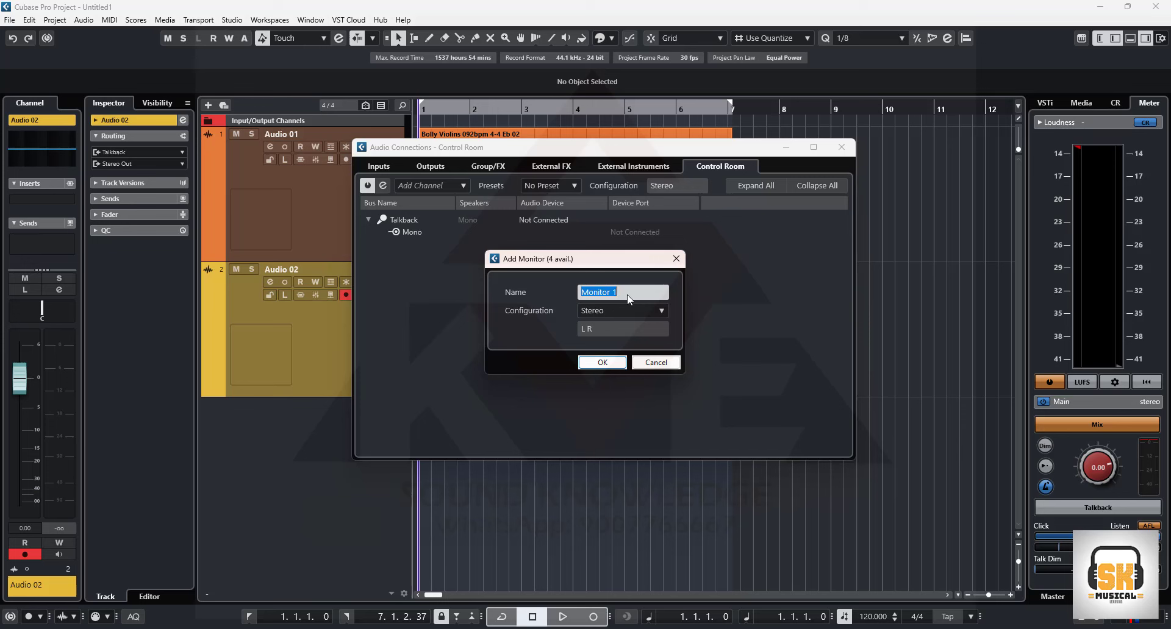
{"action": "left_click", "coordinate": [517, 341]}
{"action": "left_click", "coordinate": [602, 362]}
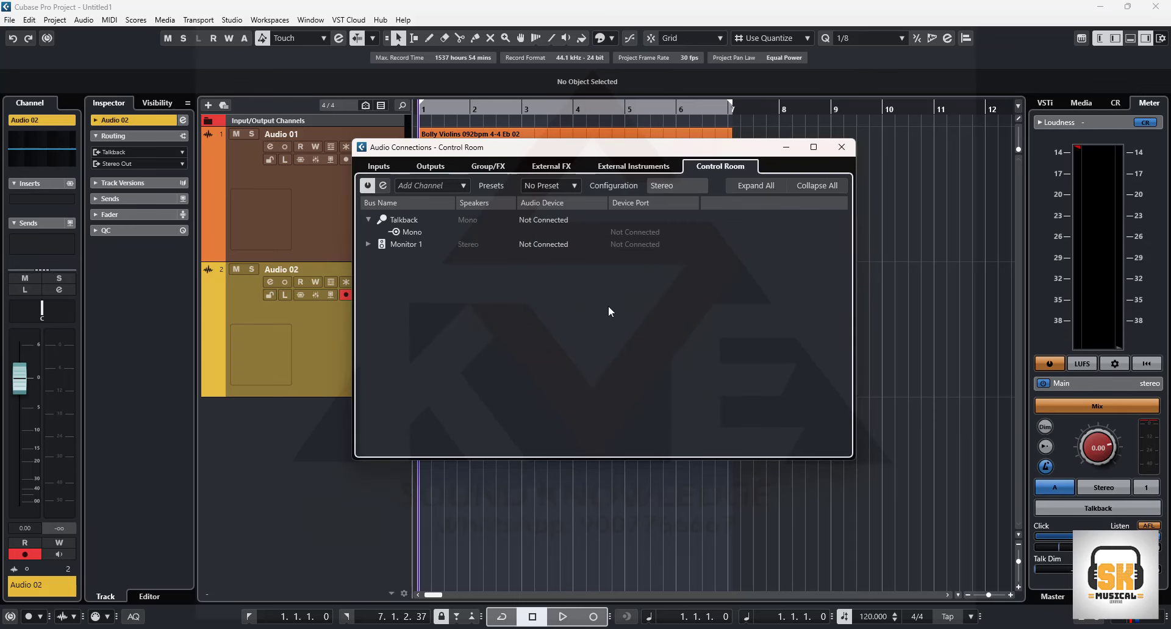
Connect Monitor 1's left channel to Out 1 and its right channel to Out 2, and close the audio connections.
{"action": "left_click", "coordinate": [368, 244]}
{"action": "left_click", "coordinate": [642, 255]}
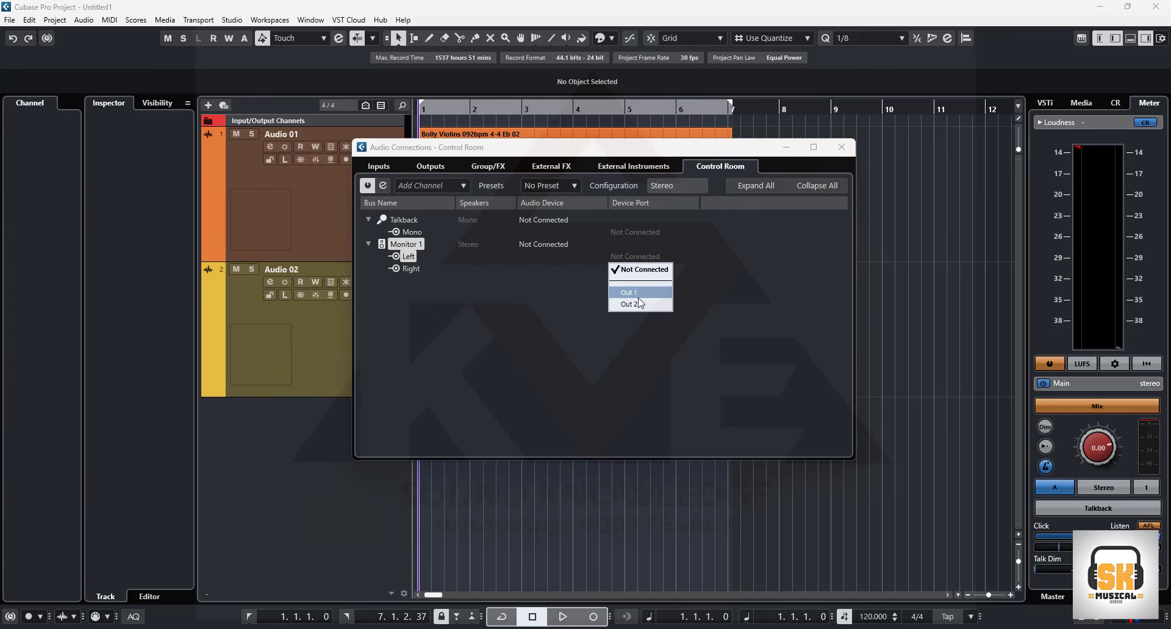
{"action": "left_click", "coordinate": [641, 303]}
{"action": "left_click", "coordinate": [627, 269]}
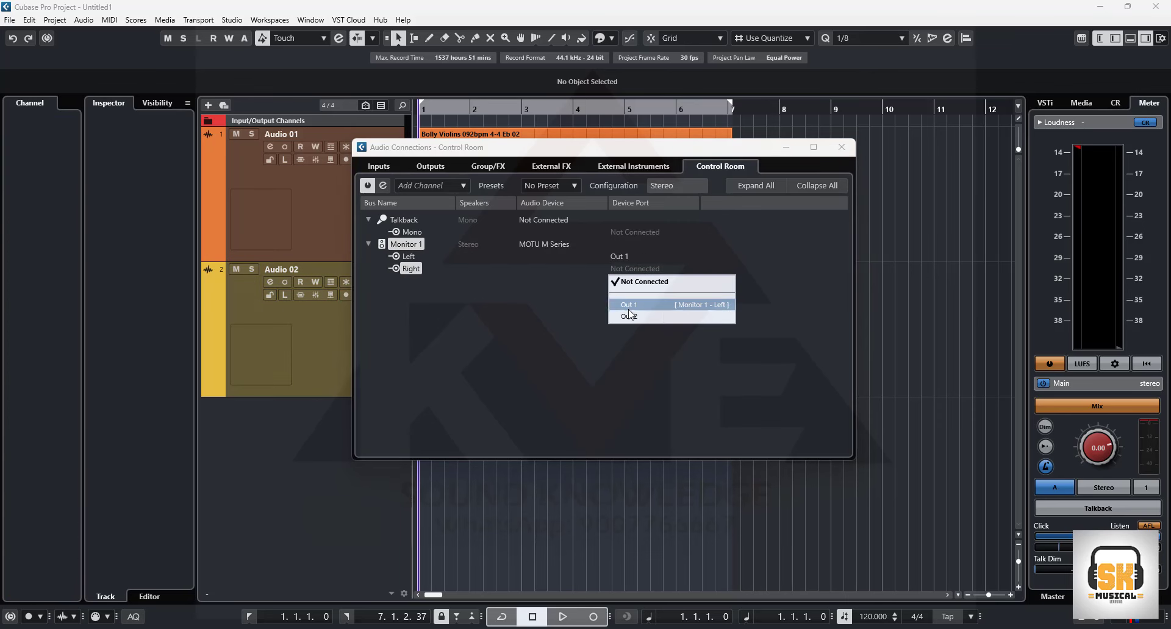
{"action": "left_click", "coordinate": [615, 301]}
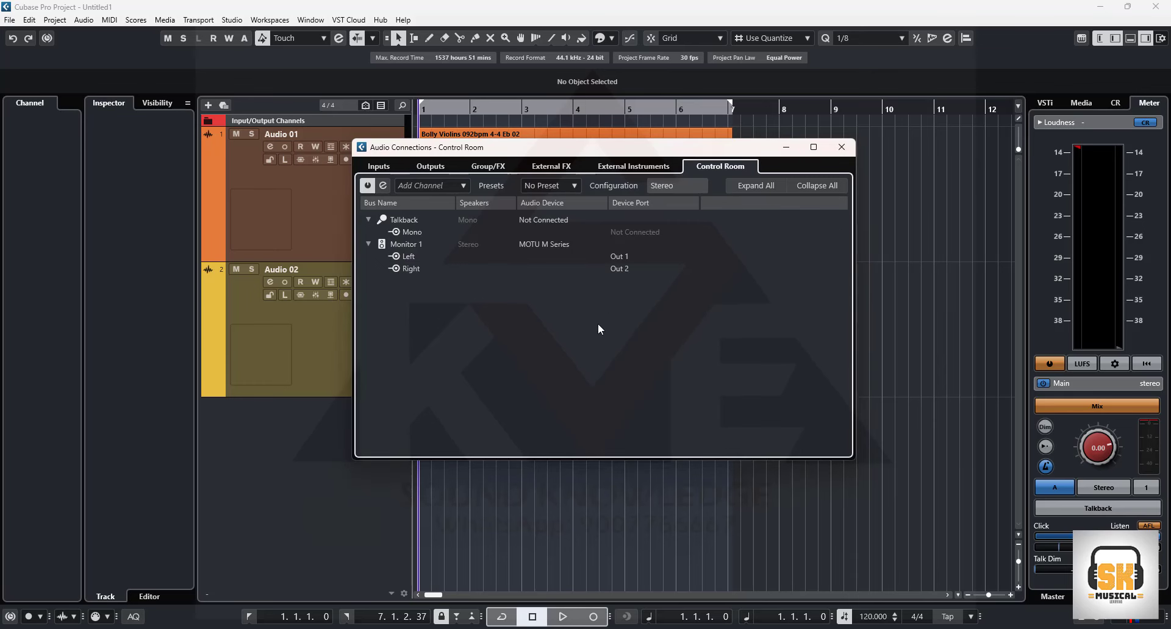
{"action": "left_click", "coordinate": [842, 148]}
{"action": "left_click", "coordinate": [340, 329]}
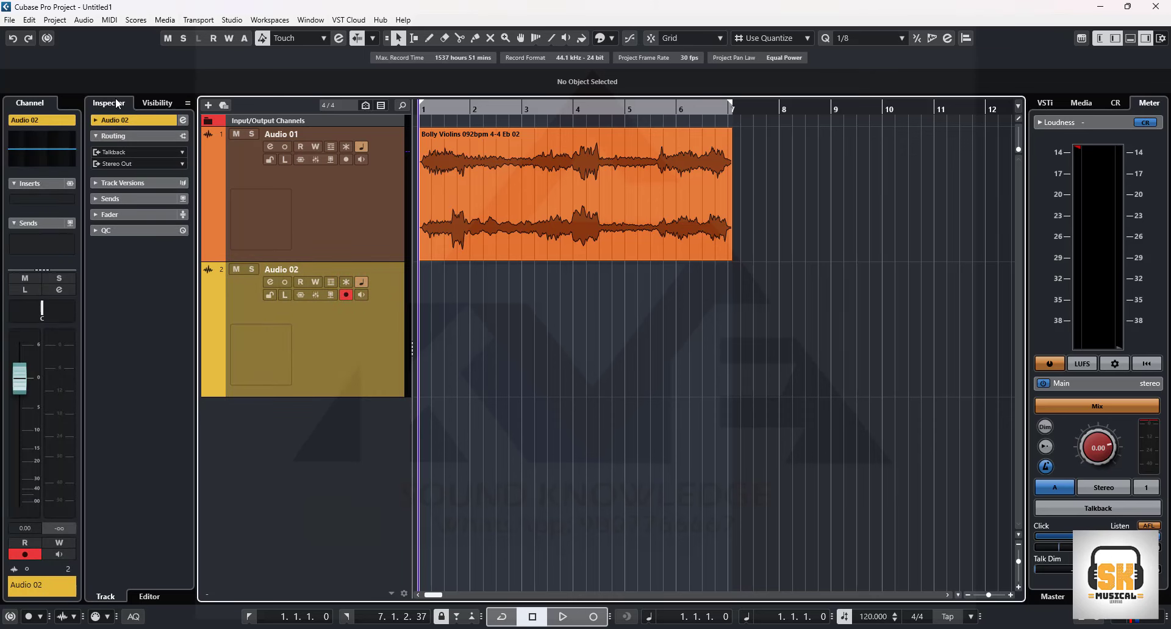
Preview Bolly Violins 091bpm 4-4 F#m 04.wav and F#m 02.wav in the audio import, and cancel the import.
{"action": "left_click", "coordinate": [11, 22]}
{"action": "mouse_move", "coordinate": [19, 194]}
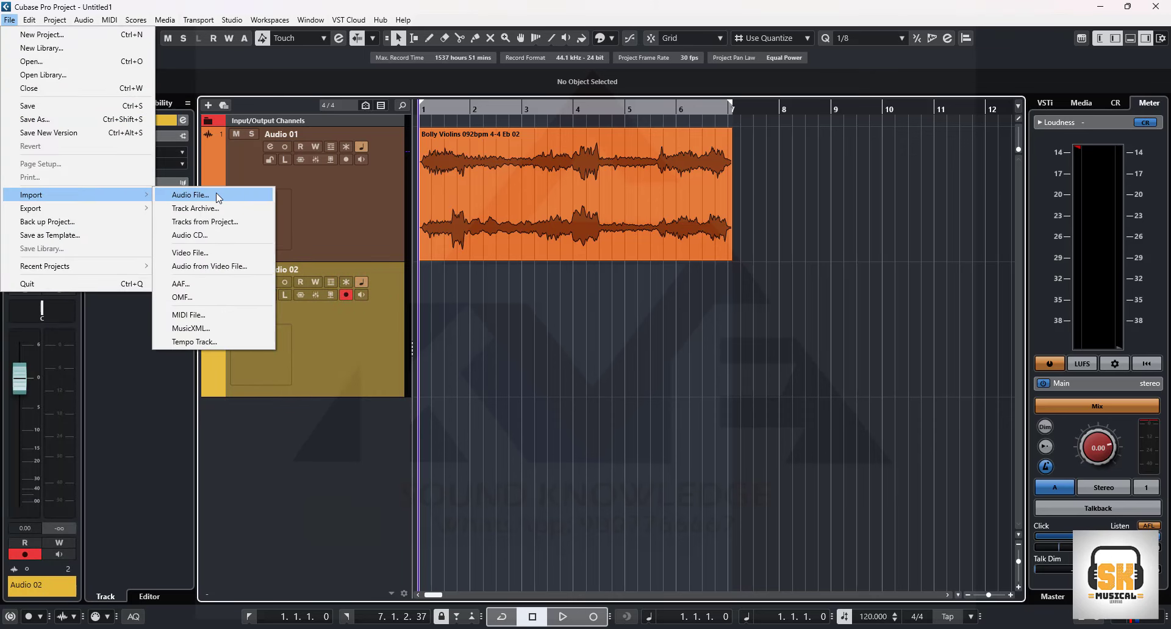
{"action": "left_click", "coordinate": [213, 196]}
{"action": "left_click", "coordinate": [186, 260]}
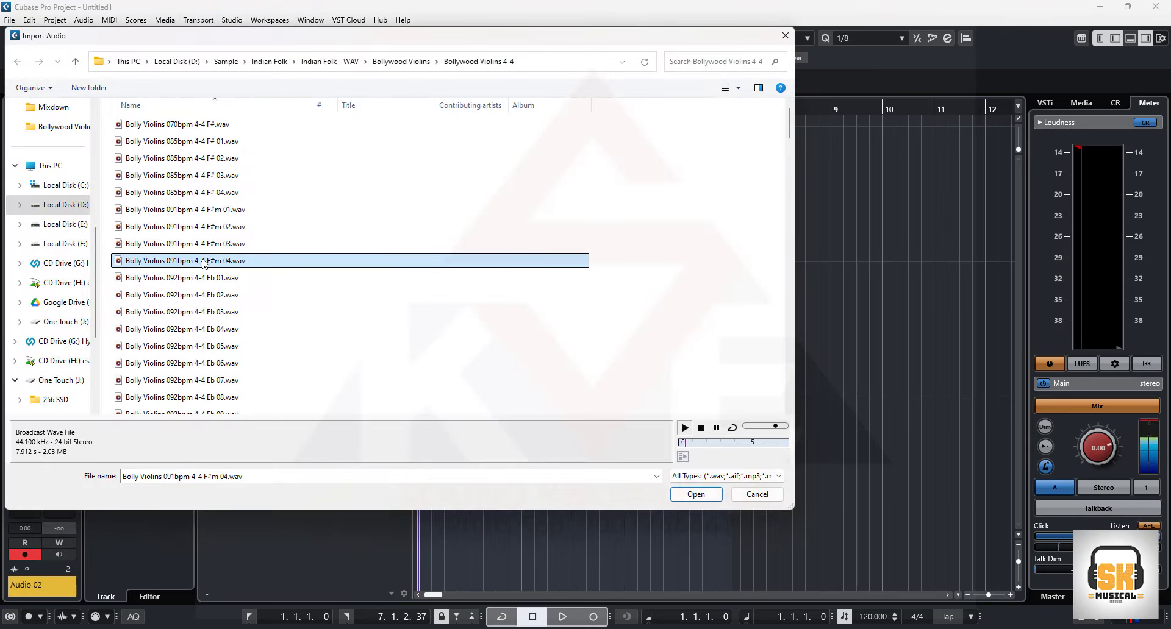
{"action": "left_click", "coordinate": [186, 226]}
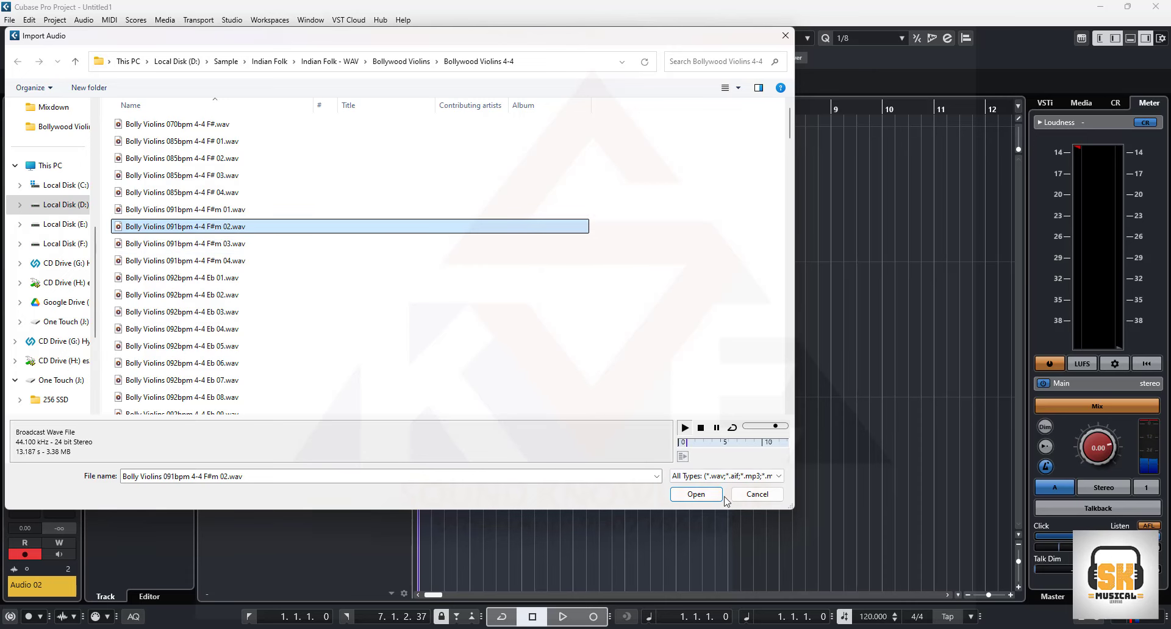
{"action": "left_click", "coordinate": [757, 494]}
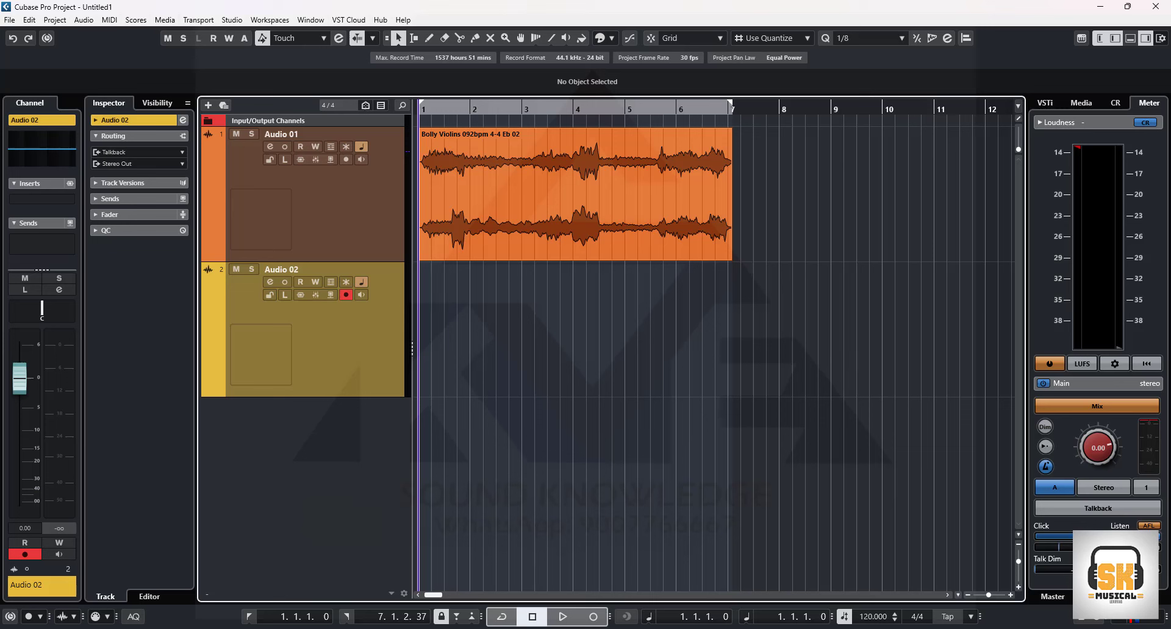
{"action": "left_click_drag", "start_coordinate": [1074, 539], "coordinate": [819, 508]}
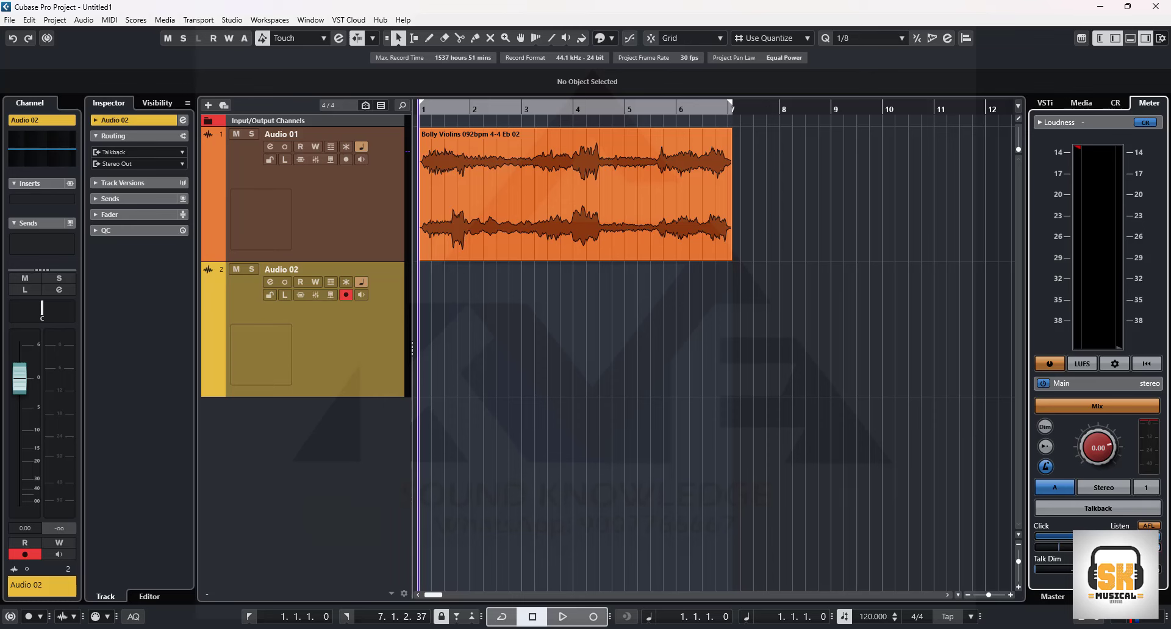
Import Bolly Violins 092bpm 4-4 Eb 02.wav onto the Audio 02 track, reusing the existing pool media.
{"action": "left_click", "coordinate": [322, 337]}
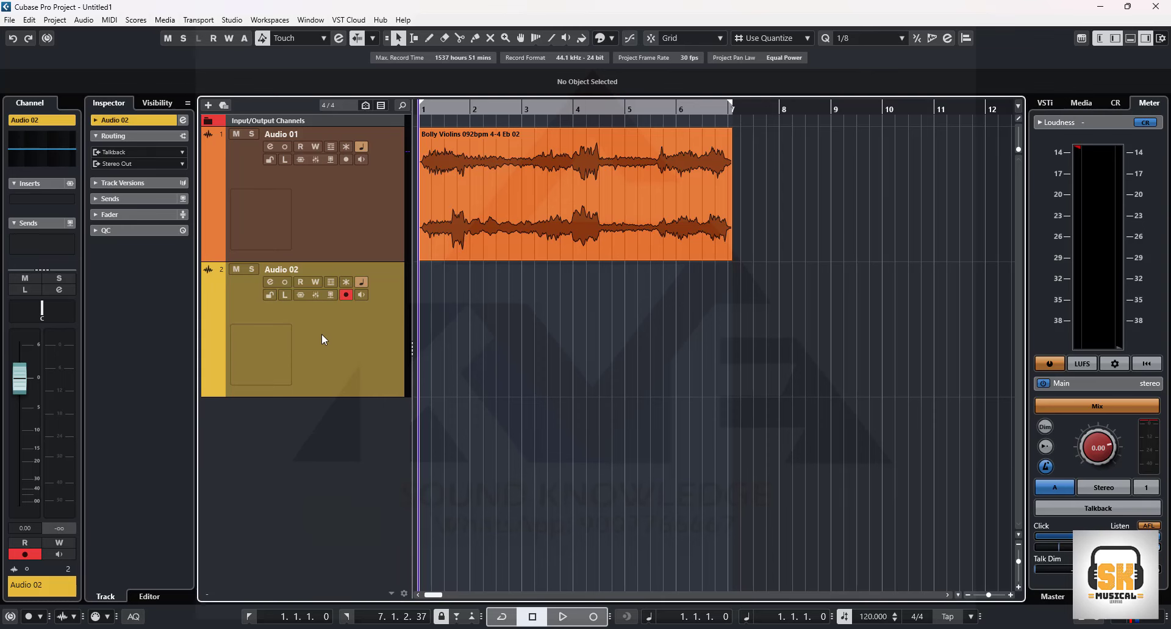
{"action": "left_click", "coordinate": [9, 19]}
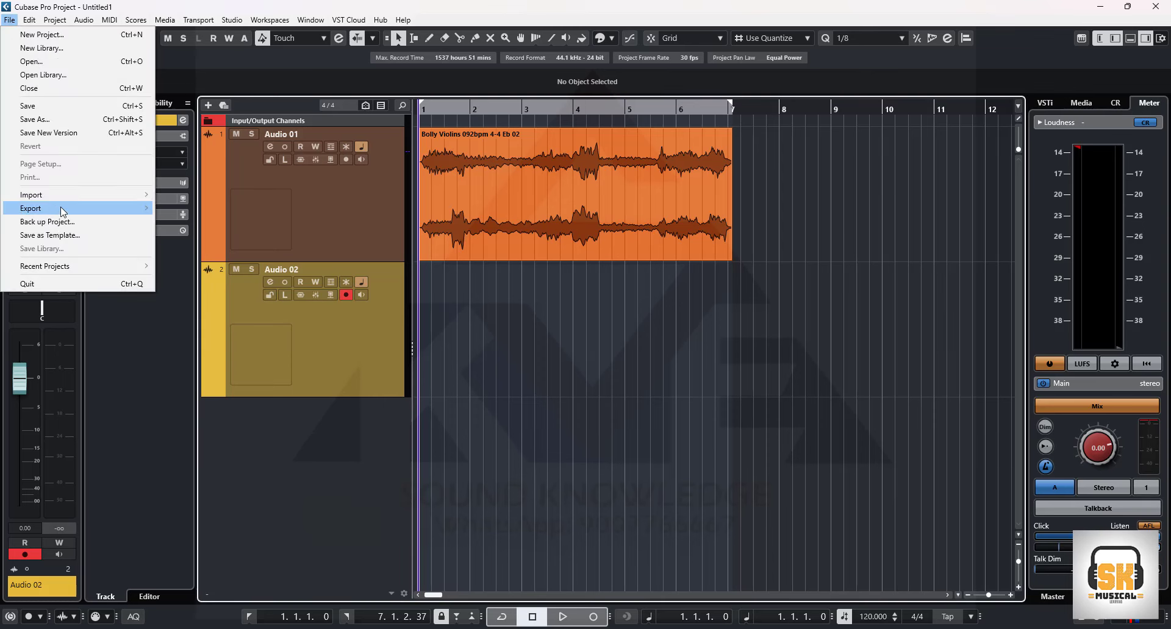
{"action": "mouse_move", "coordinate": [63, 203]}
{"action": "left_click", "coordinate": [214, 193]}
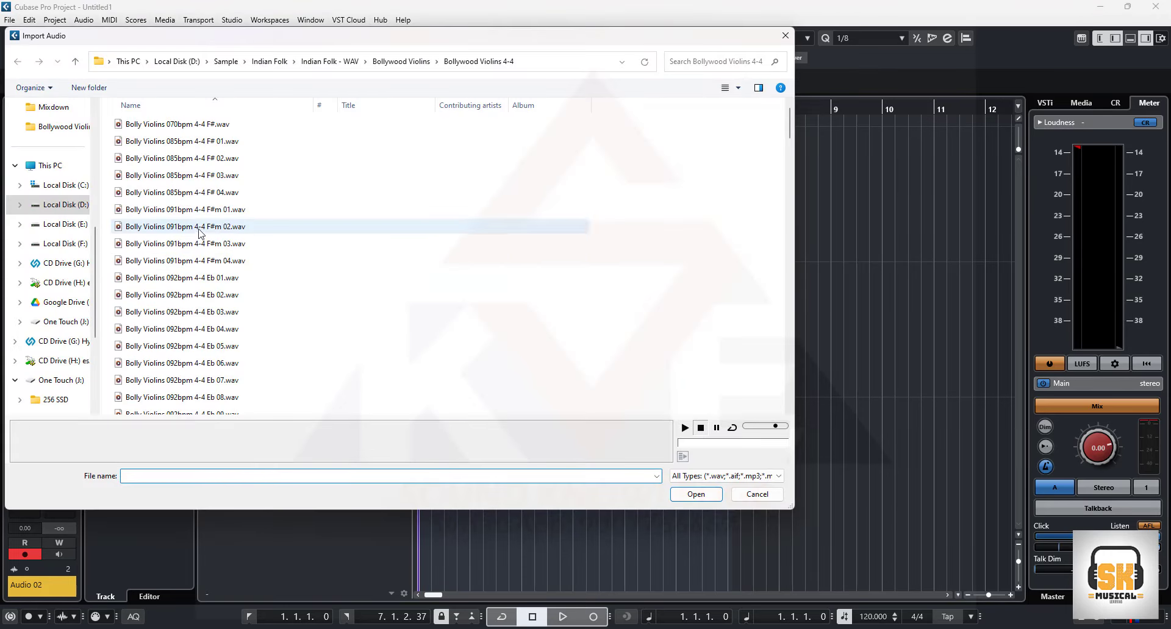
{"action": "left_click", "coordinate": [200, 232]}
{"action": "left_click", "coordinate": [196, 295]}
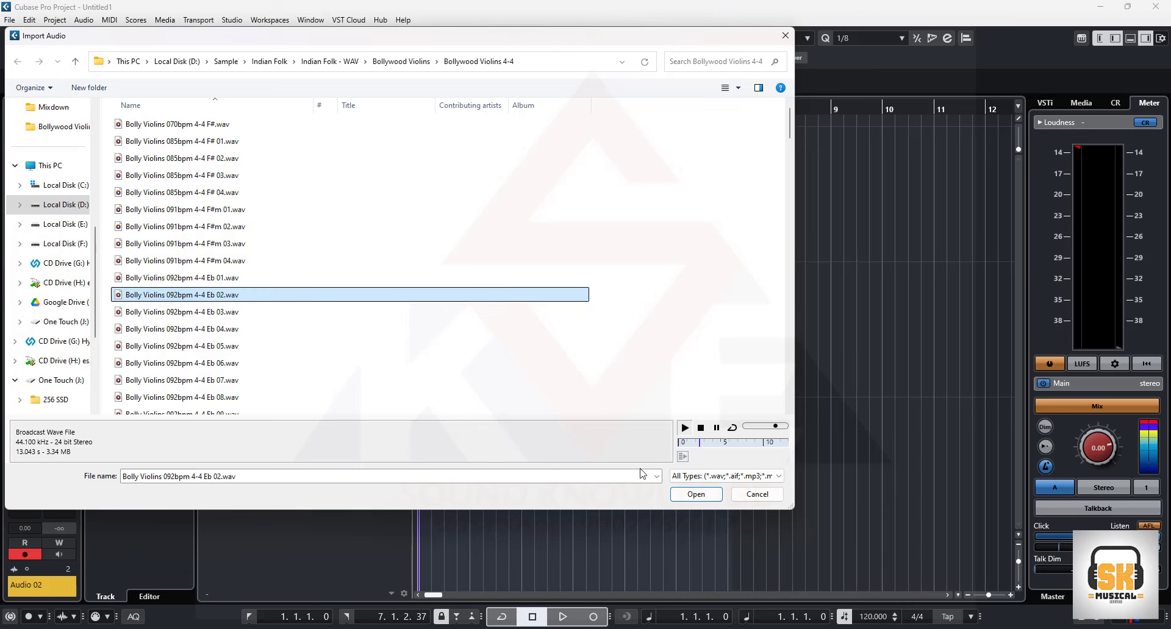
{"action": "left_click", "coordinate": [689, 494]}
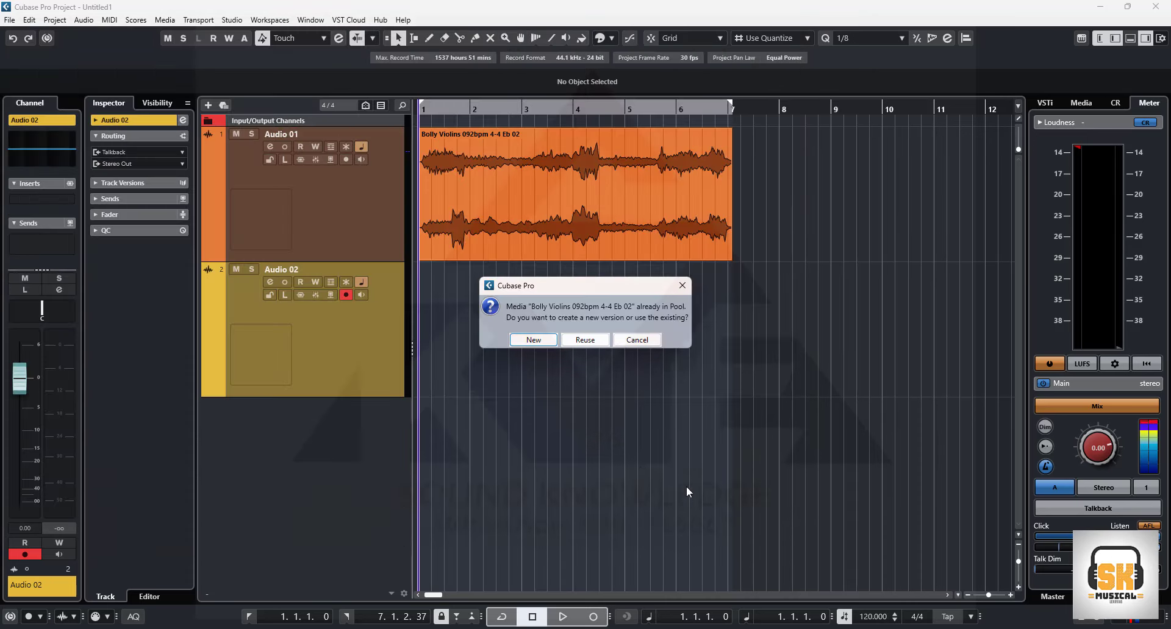
{"action": "left_click", "coordinate": [582, 341]}
Solo the Audio 02 track and play back its opening bars, stopping in bar 2.
{"action": "left_click", "coordinate": [252, 269]}
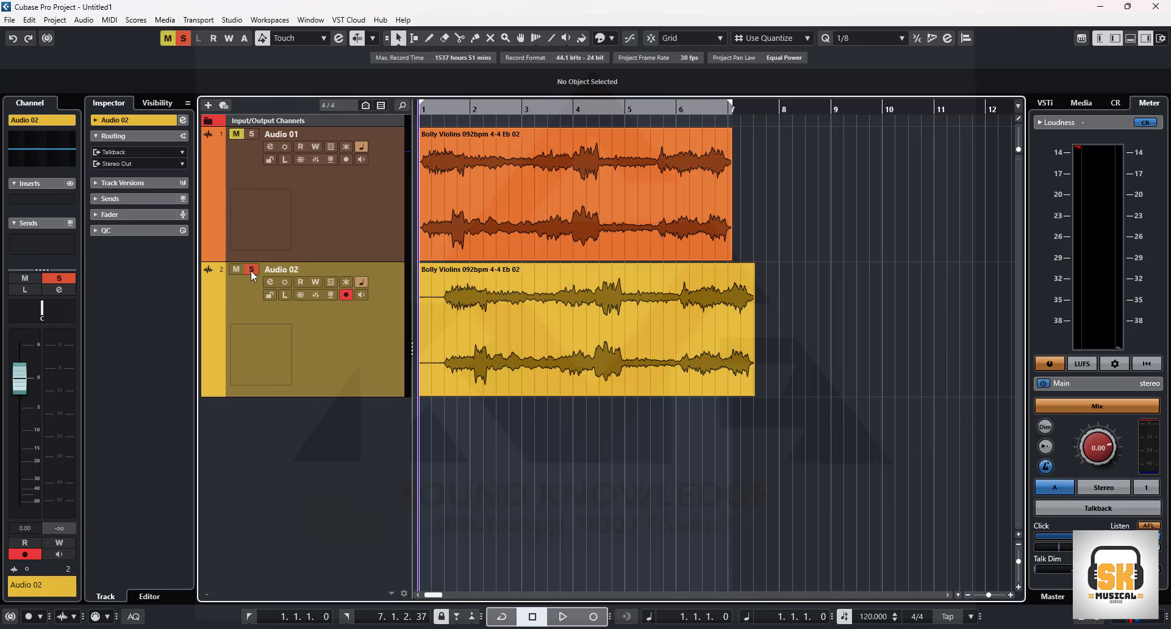
{"action": "key", "text": "space"}
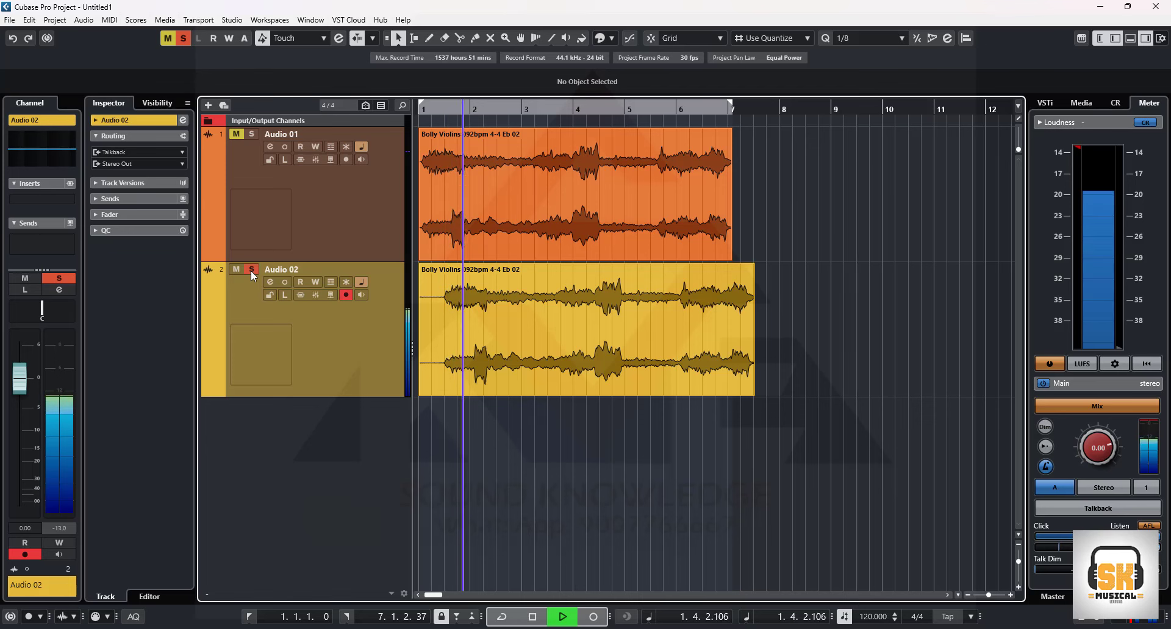
{"action": "key", "text": "space"}
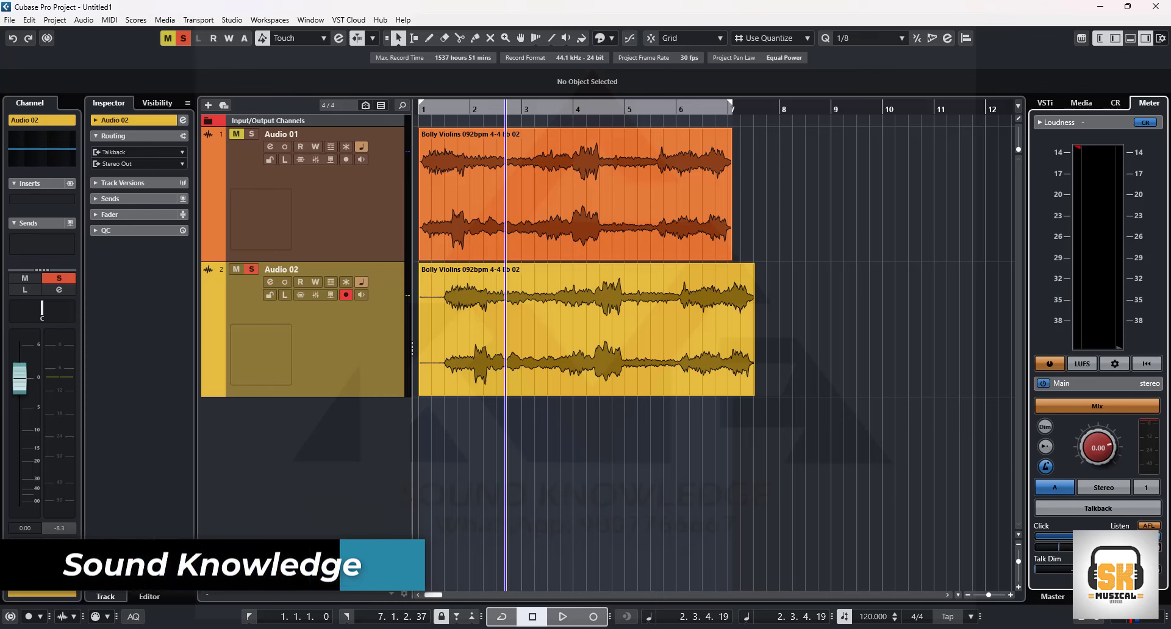
Trim the silent start off the Audio 02 clip, align the clip with bar 1, and return the cursor to the project start.
{"action": "left_click", "coordinate": [554, 371]}
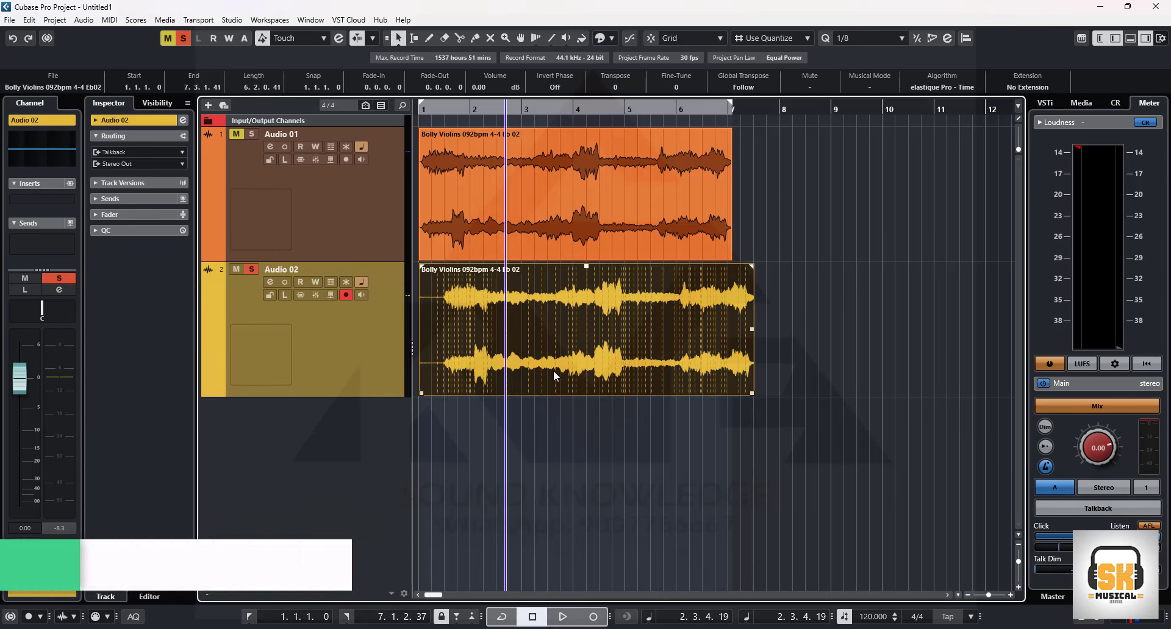
{"action": "left_click_drag", "start_coordinate": [420, 394], "coordinate": [441, 398]}
{"action": "left_click_drag", "start_coordinate": [607, 358], "coordinate": [584, 358]}
{"action": "left_click", "coordinate": [580, 422]}
{"action": "left_click_drag", "start_coordinate": [494, 112], "coordinate": [386, 112]}
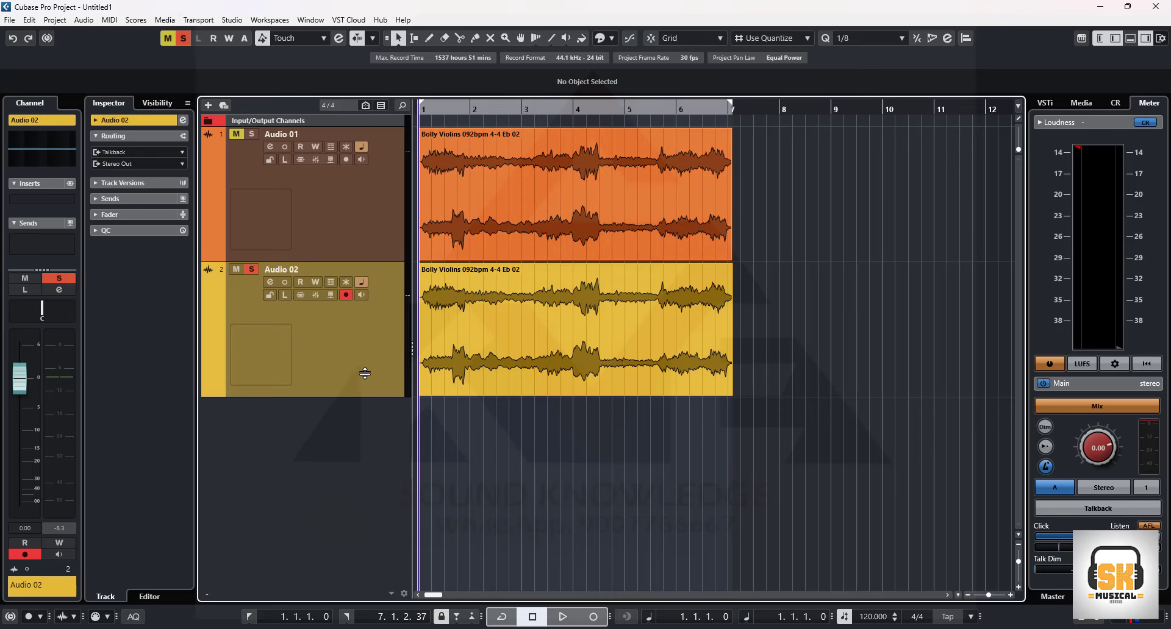
Reduce the heights of the Audio 02 and Audio 01 tracks.
{"action": "left_click_drag", "start_coordinate": [365, 395], "coordinate": [365, 316]}
{"action": "left_click", "coordinate": [388, 259]}
{"action": "left_click_drag", "start_coordinate": [388, 259], "coordinate": [392, 168]}
{"action": "left_click", "coordinate": [392, 207]}
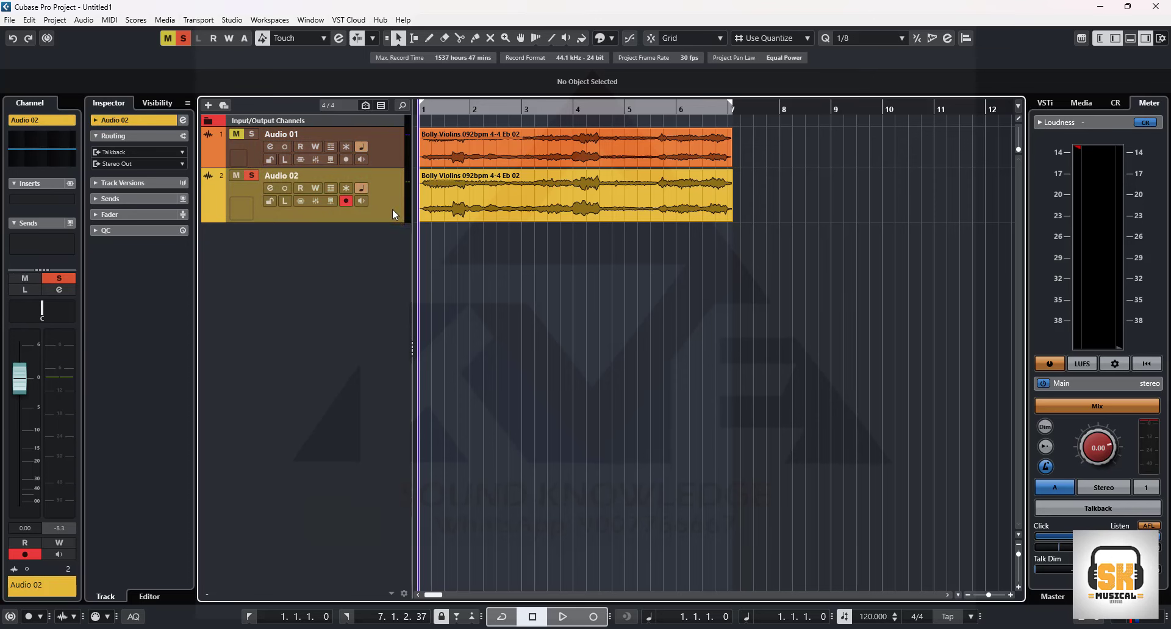
Examine the key commands assigned to the transport's Start, StartStop, Stop and To Marker commands.
{"action": "left_click", "coordinate": [30, 19]}
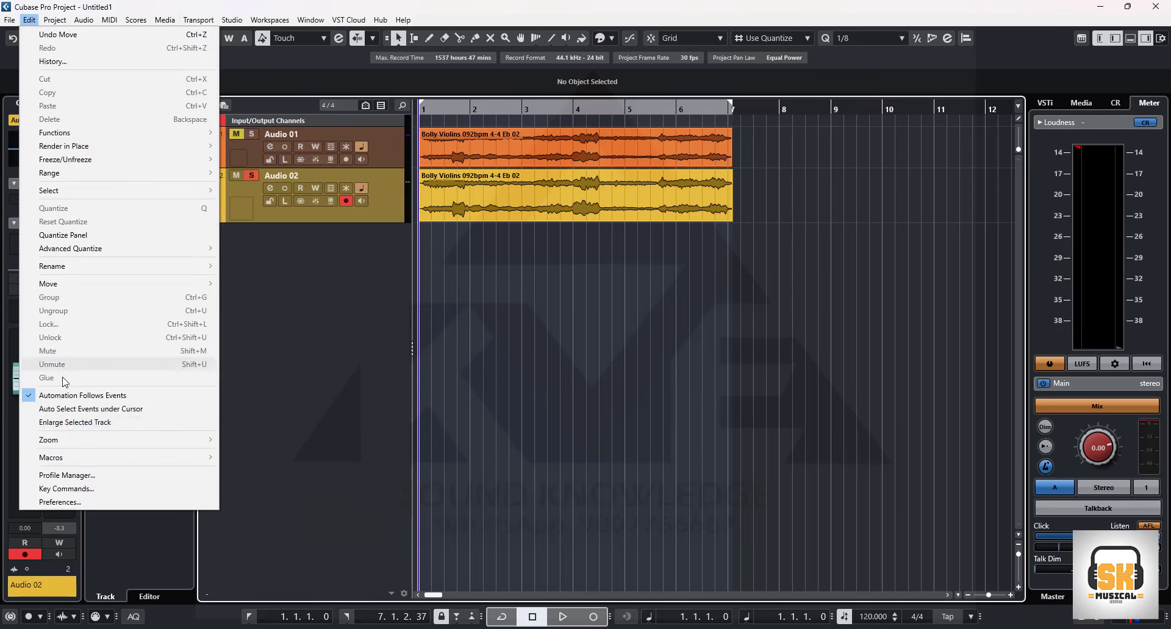
{"action": "left_click", "coordinate": [78, 489]}
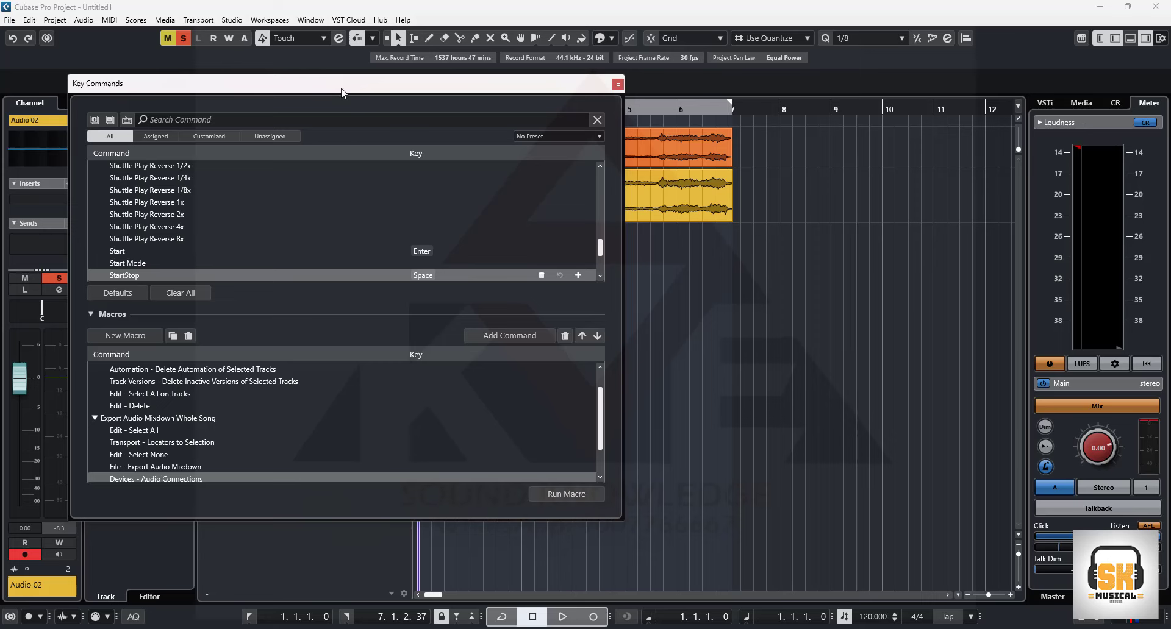
{"action": "left_click_drag", "start_coordinate": [342, 91], "coordinate": [566, 108]}
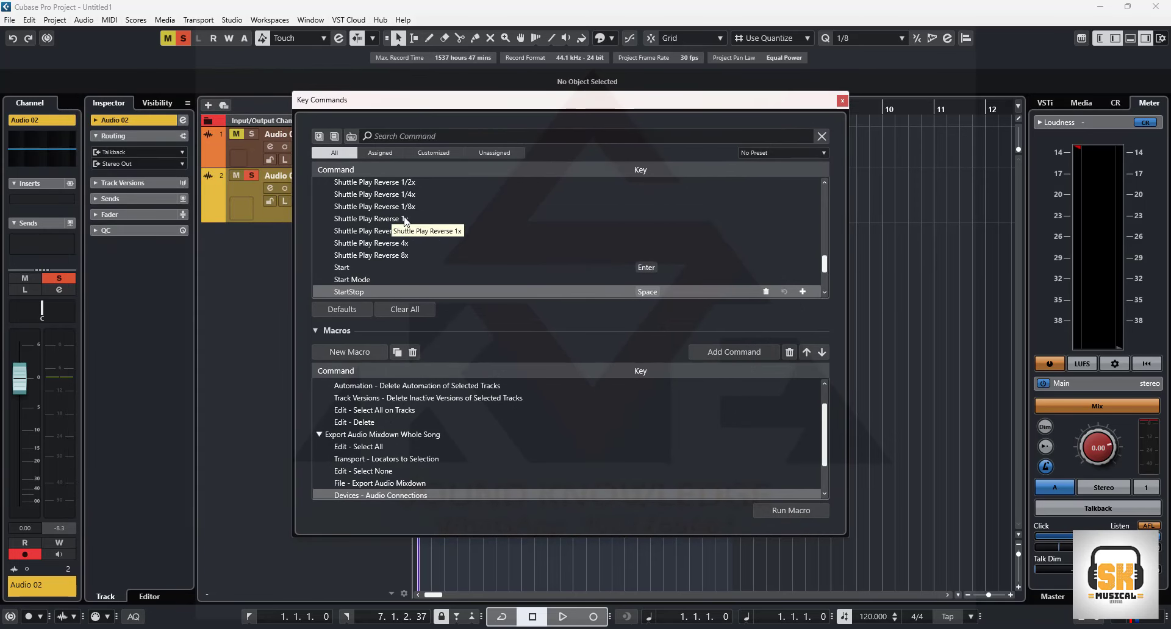
{"action": "scroll", "coordinate": [409, 214], "scroll_direction": "down", "scroll_amount": 4}
{"action": "scroll", "coordinate": [465, 239], "scroll_direction": "up", "scroll_amount": 3}
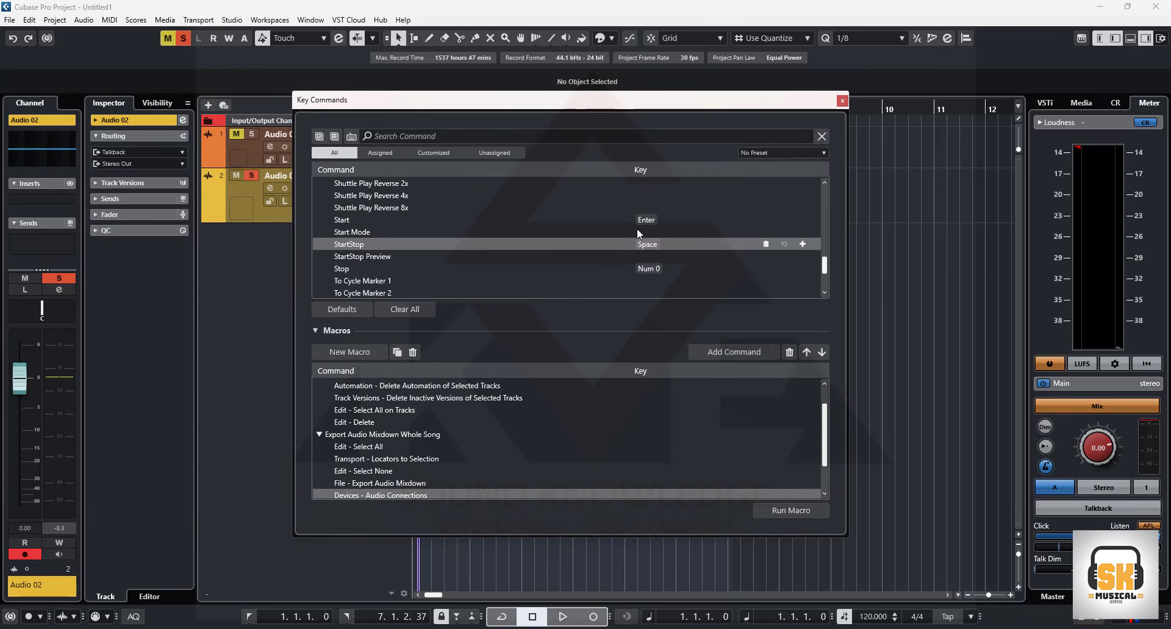
{"action": "left_click", "coordinate": [351, 221]}
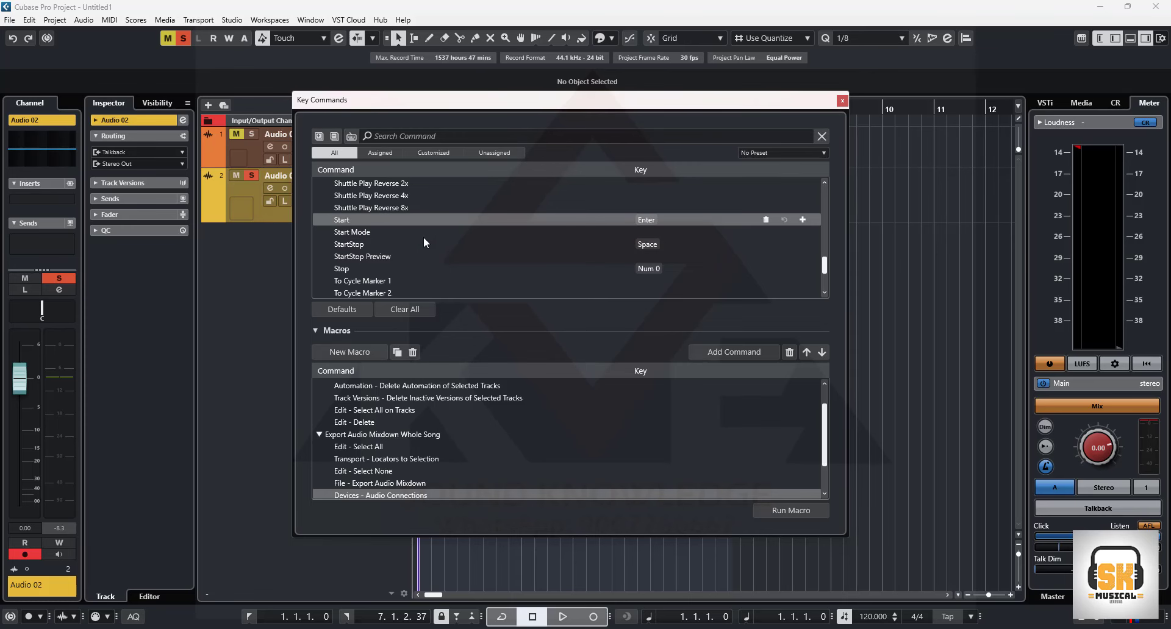
{"action": "left_click", "coordinate": [352, 246]}
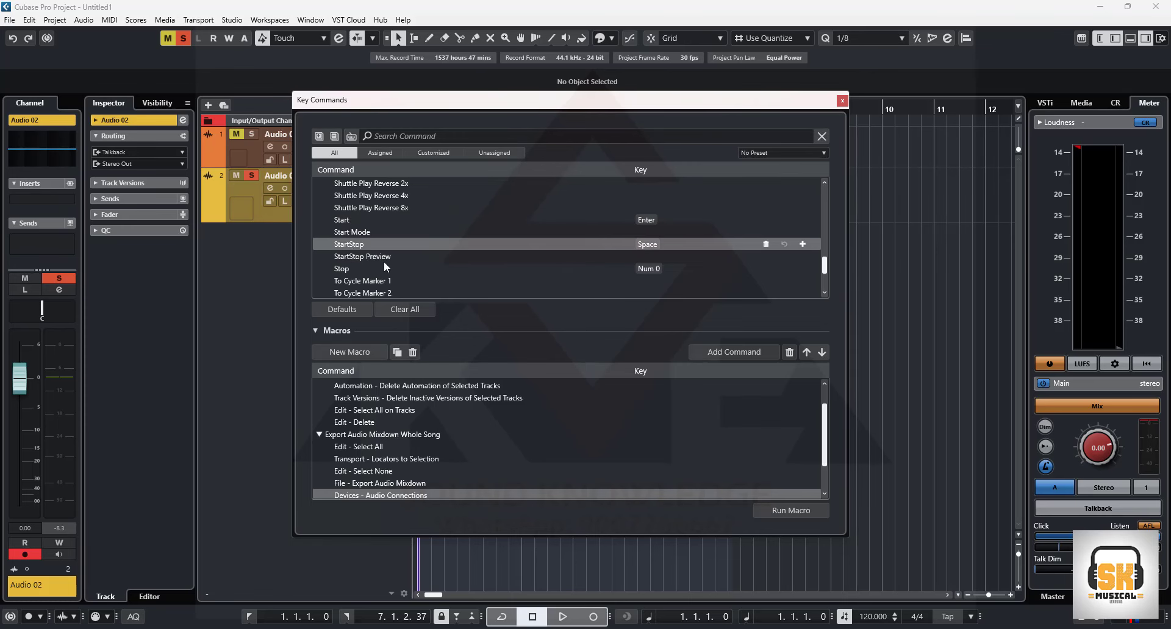
{"action": "left_click", "coordinate": [346, 270]}
{"action": "scroll", "coordinate": [459, 266], "scroll_direction": "down", "scroll_amount": 5}
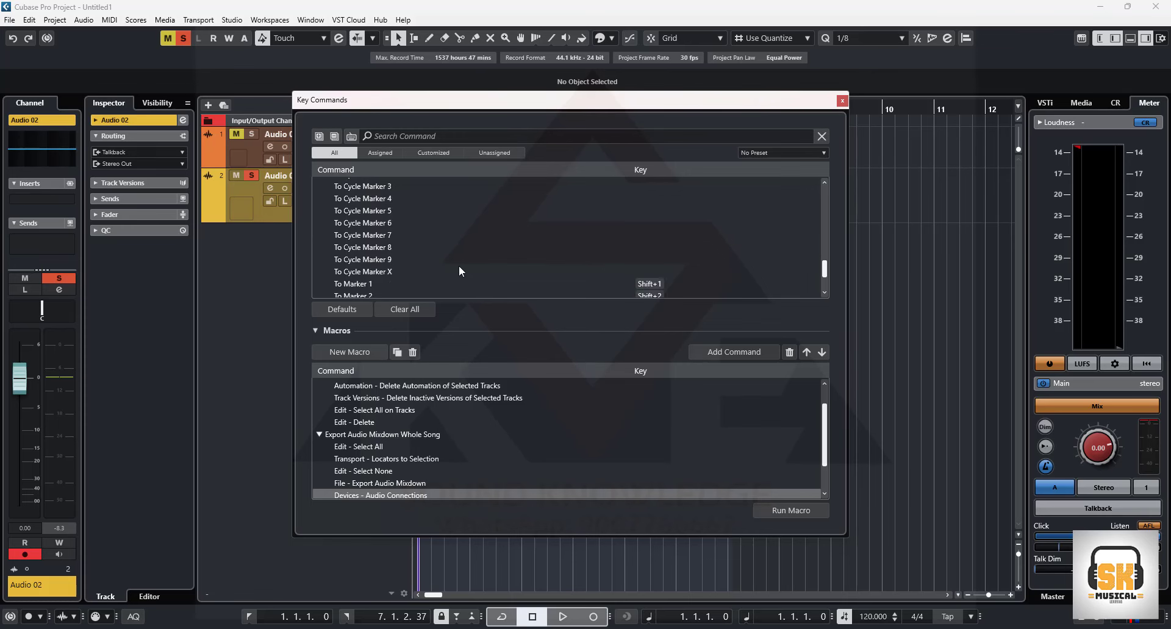
{"action": "scroll", "coordinate": [652, 238], "scroll_direction": "down", "scroll_amount": 1}
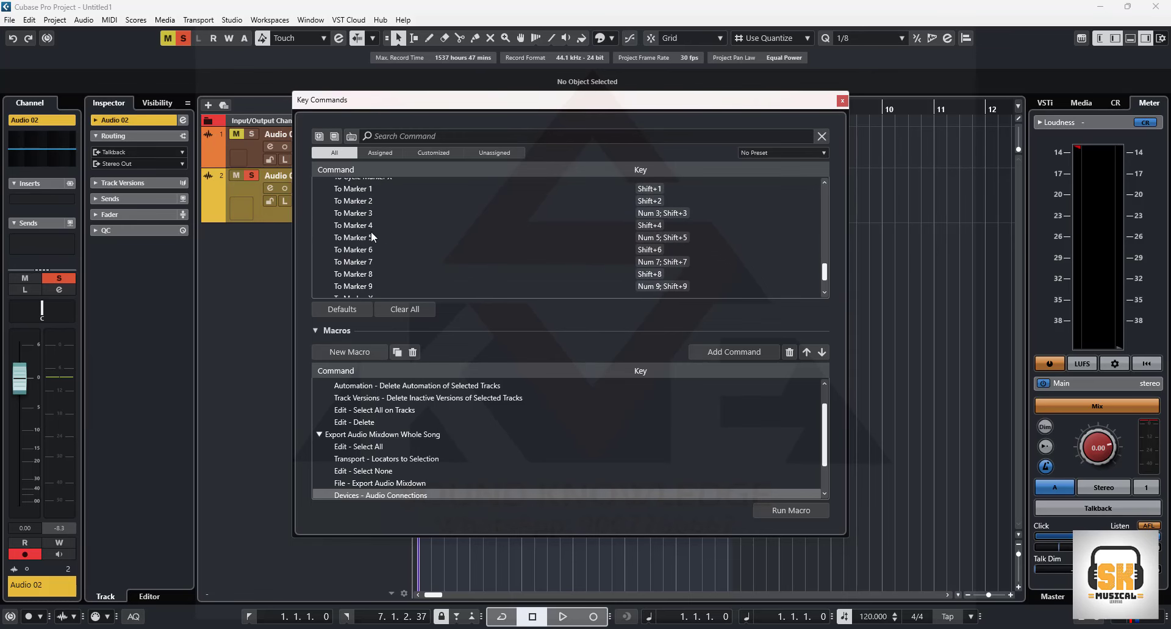
{"action": "scroll", "coordinate": [365, 210], "scroll_direction": "down", "scroll_amount": 6}
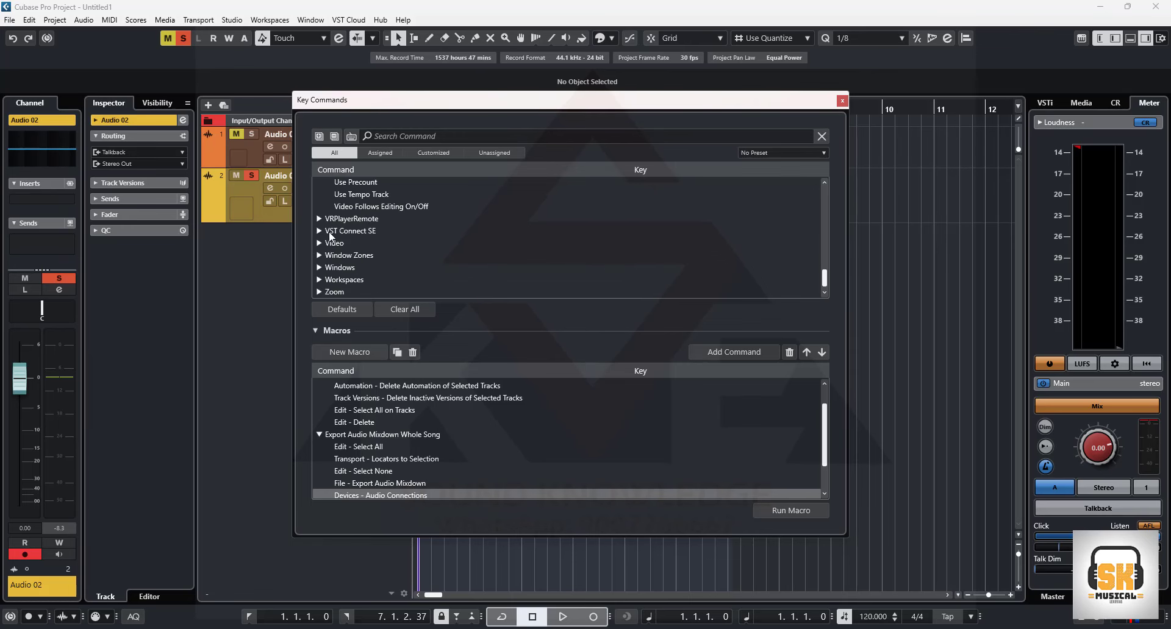
Expand the Zoom category of the key commands and examine the keys for Zoom In and Zoom Out.
{"action": "left_click", "coordinate": [320, 292]}
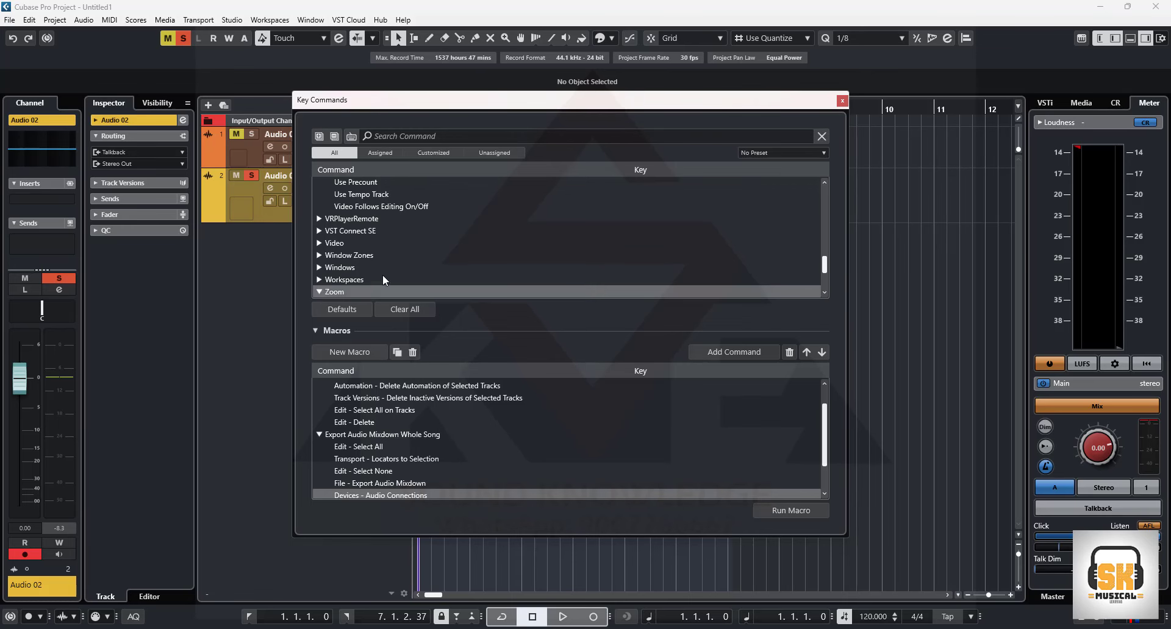
{"action": "scroll", "coordinate": [427, 269], "scroll_direction": "down", "scroll_amount": 5}
{"action": "scroll", "coordinate": [511, 256], "scroll_direction": "down", "scroll_amount": 2}
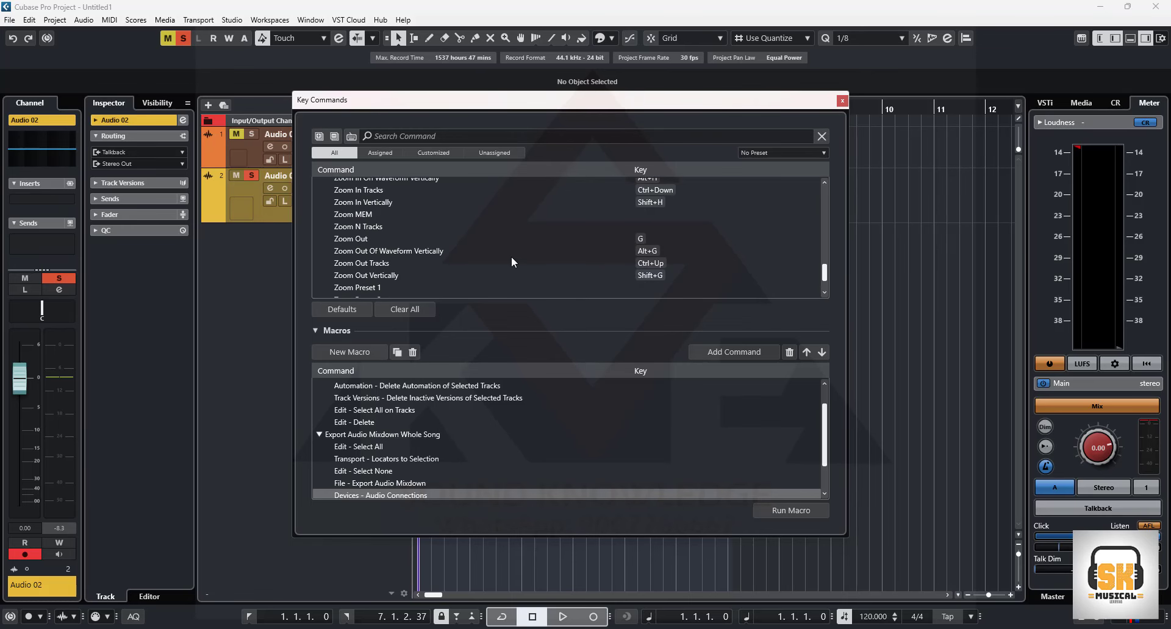
{"action": "scroll", "coordinate": [511, 256], "scroll_direction": "up", "scroll_amount": 2}
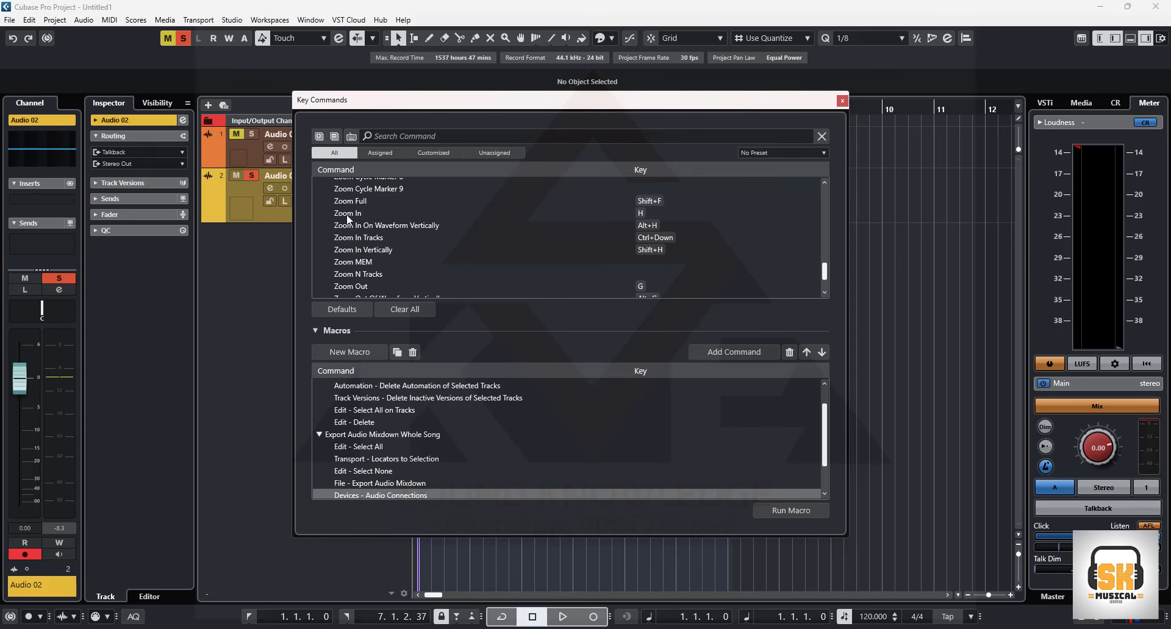
{"action": "left_click", "coordinate": [377, 213]}
{"action": "scroll", "coordinate": [610, 268], "scroll_direction": "down", "scroll_amount": 1}
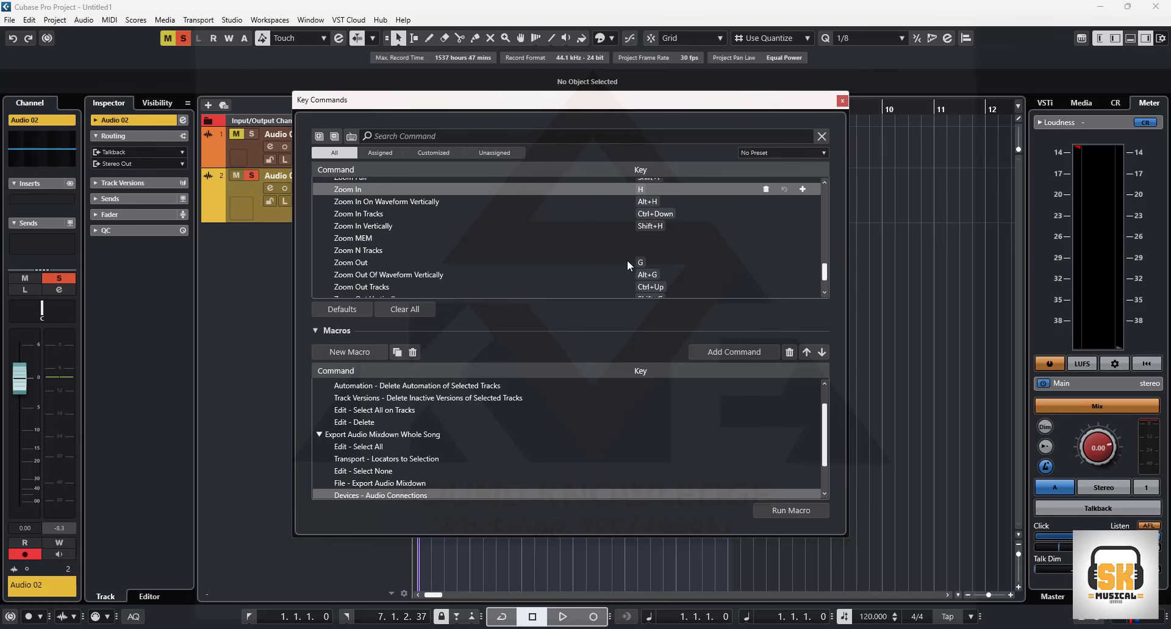
{"action": "left_click", "coordinate": [356, 265]}
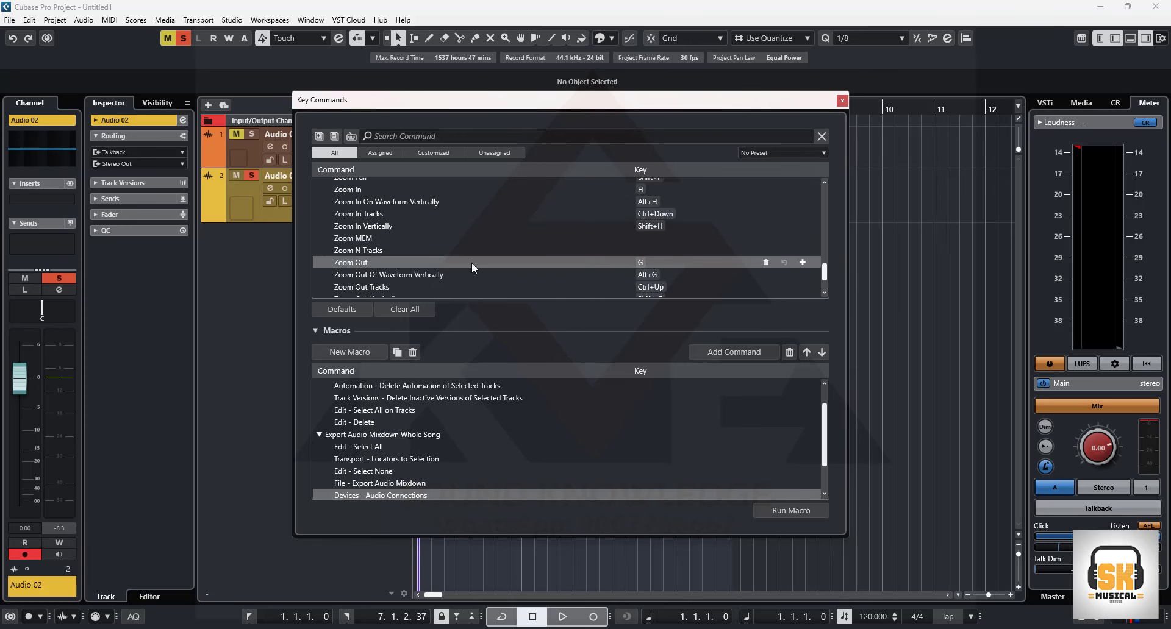
{"action": "scroll", "coordinate": [485, 222], "scroll_direction": "down", "scroll_amount": 6}
Find Go to Project Start among the transport key commands and examine its assigned key.
{"action": "scroll", "coordinate": [486, 228], "scroll_direction": "up", "scroll_amount": 10}
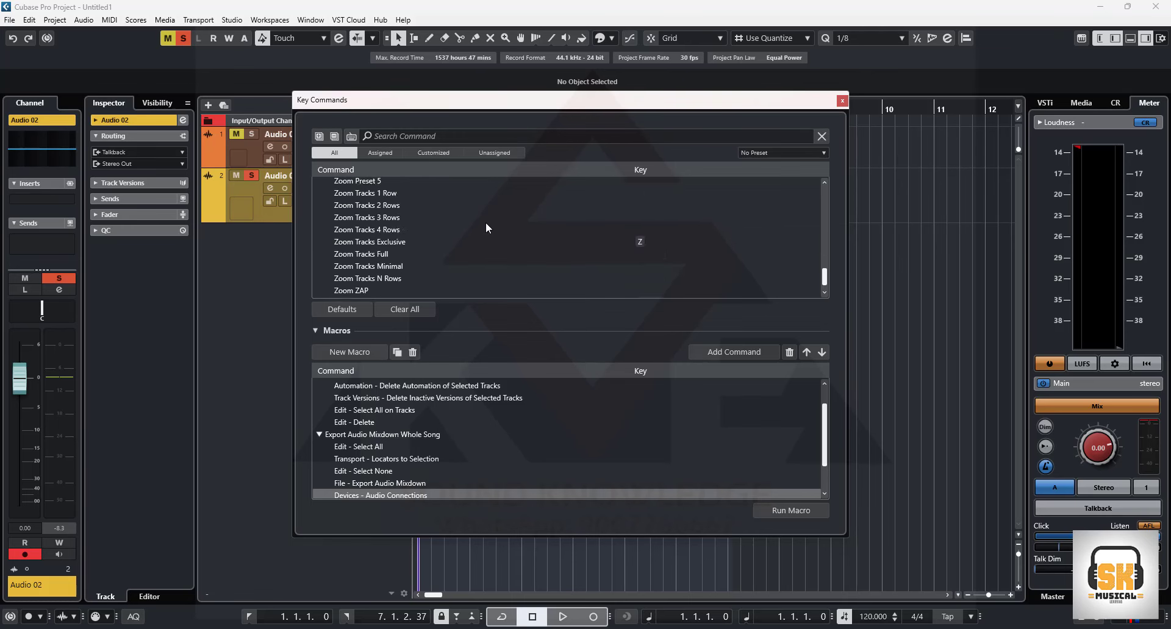
{"action": "scroll", "coordinate": [486, 228], "scroll_direction": "up", "scroll_amount": 8}
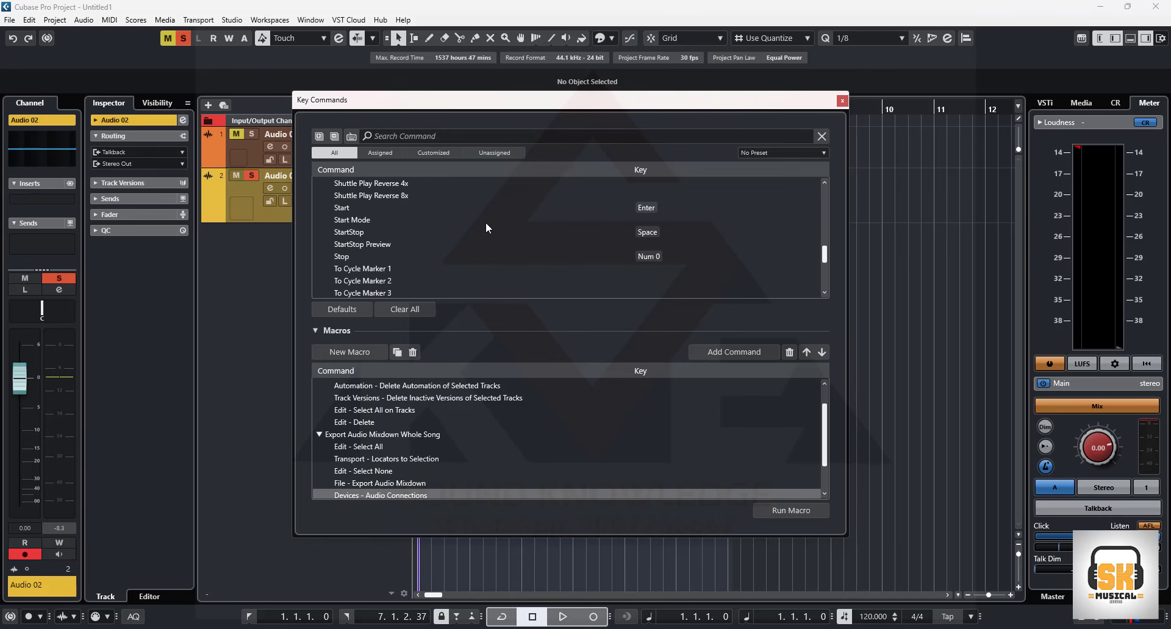
{"action": "scroll", "coordinate": [486, 225], "scroll_direction": "up", "scroll_amount": 12}
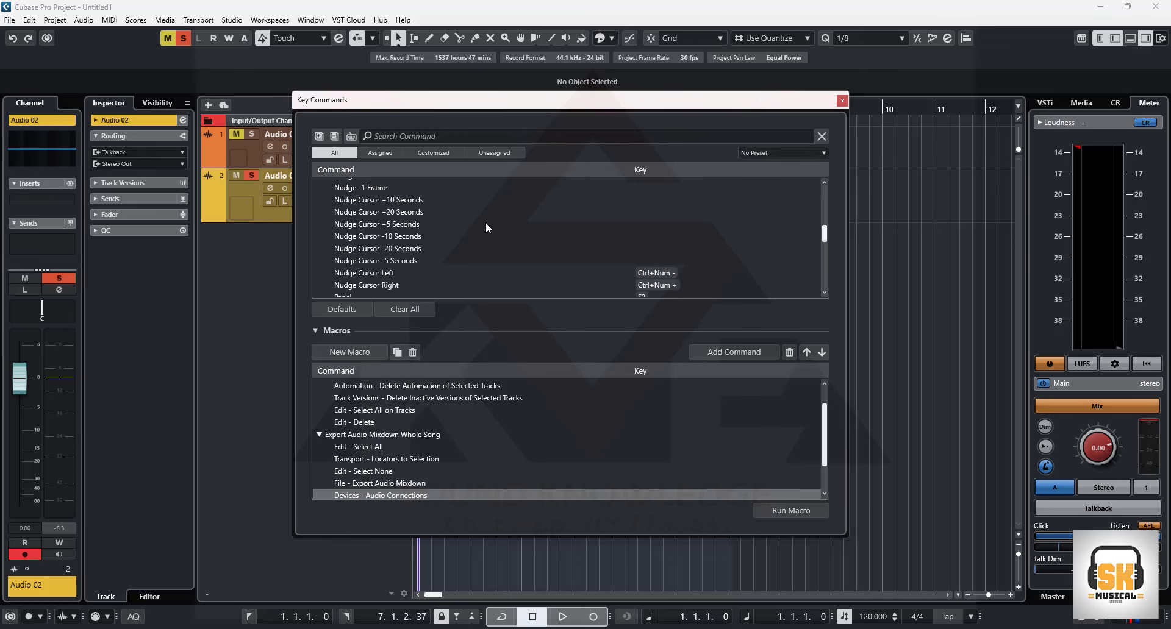
{"action": "scroll", "coordinate": [485, 222], "scroll_direction": "up", "scroll_amount": 5}
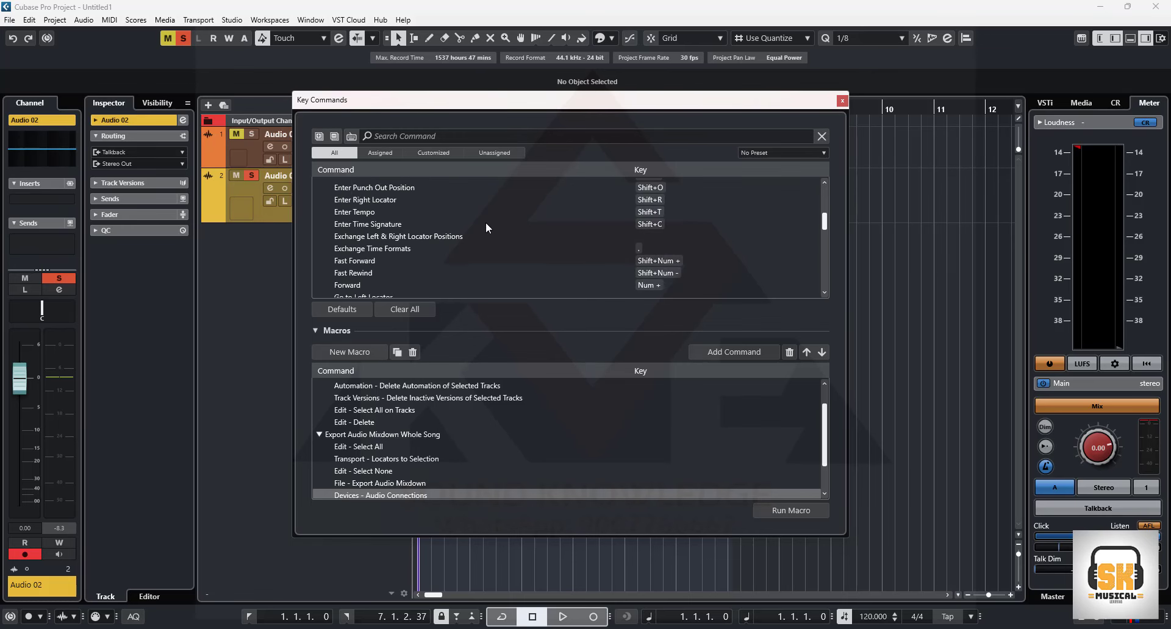
{"action": "scroll", "coordinate": [375, 229], "scroll_direction": "down", "scroll_amount": 1}
{"action": "scroll", "coordinate": [375, 230], "scroll_direction": "down", "scroll_amount": 2}
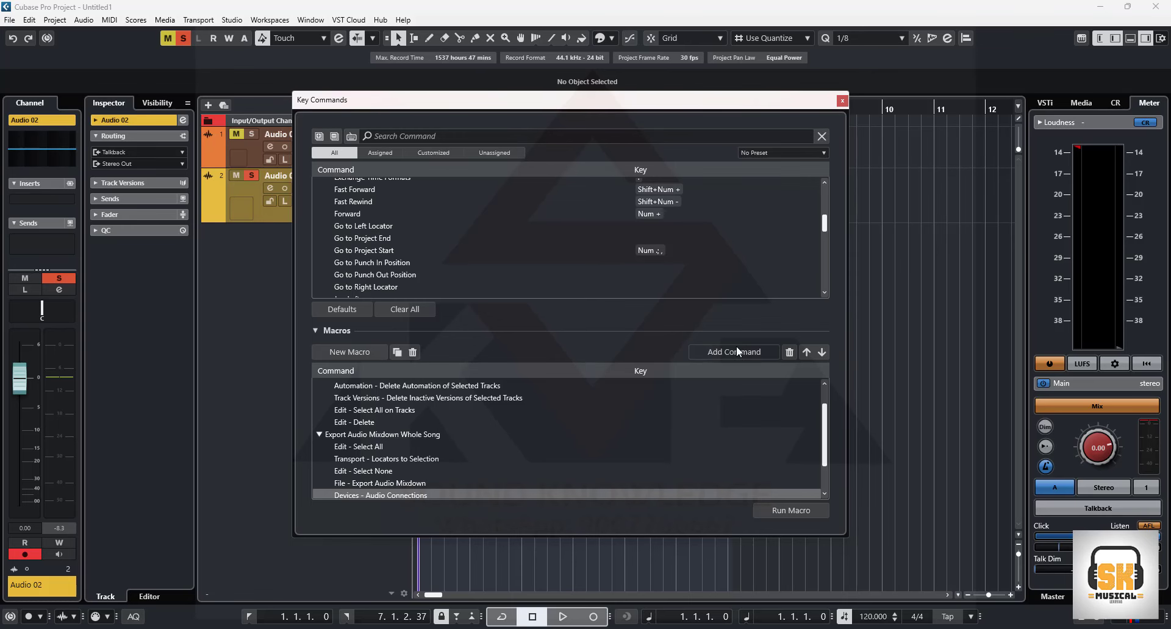
{"action": "left_click", "coordinate": [366, 253]}
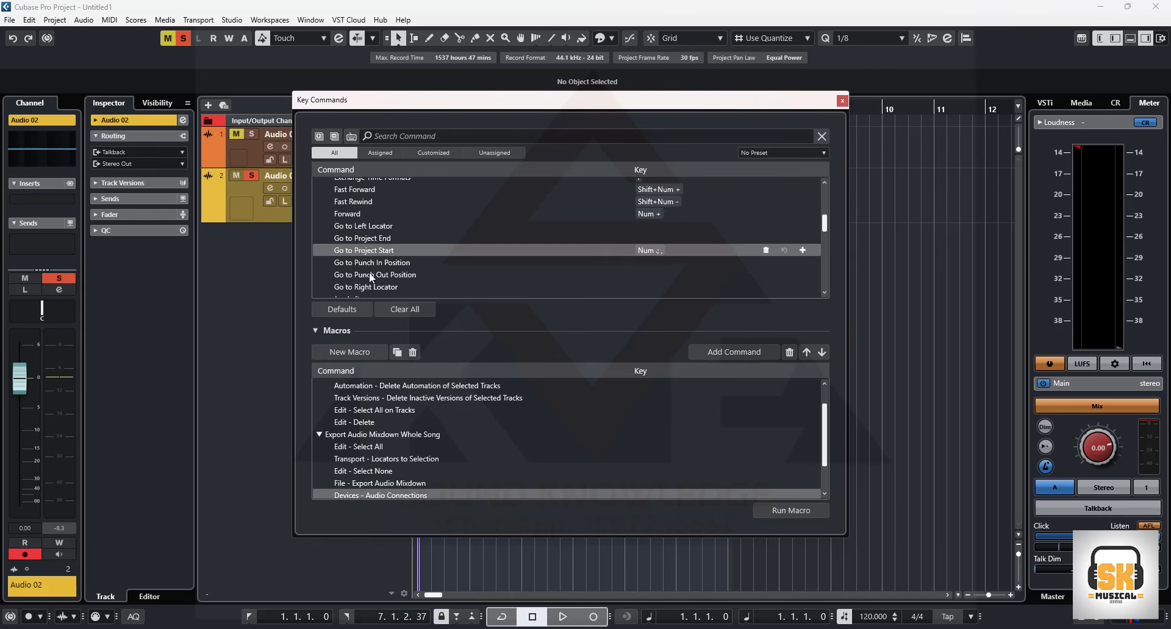
Add the Go to Punch Out Position command to the Export Audio Mixdown Whole Song macro.
{"action": "left_click", "coordinate": [365, 274]}
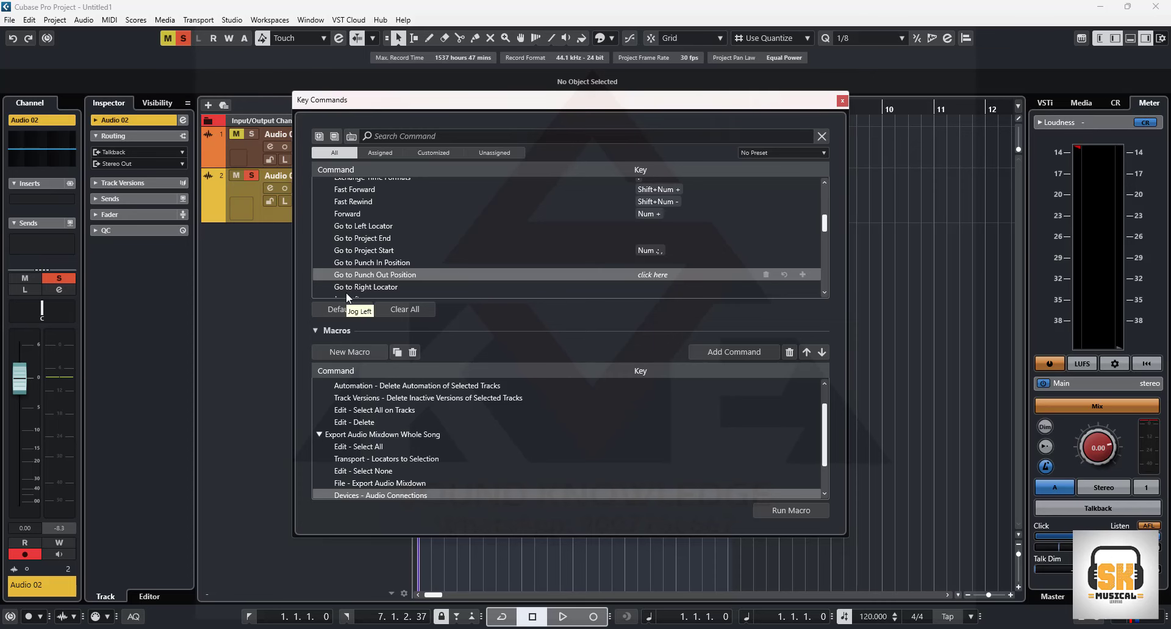
{"action": "left_click", "coordinate": [728, 352]}
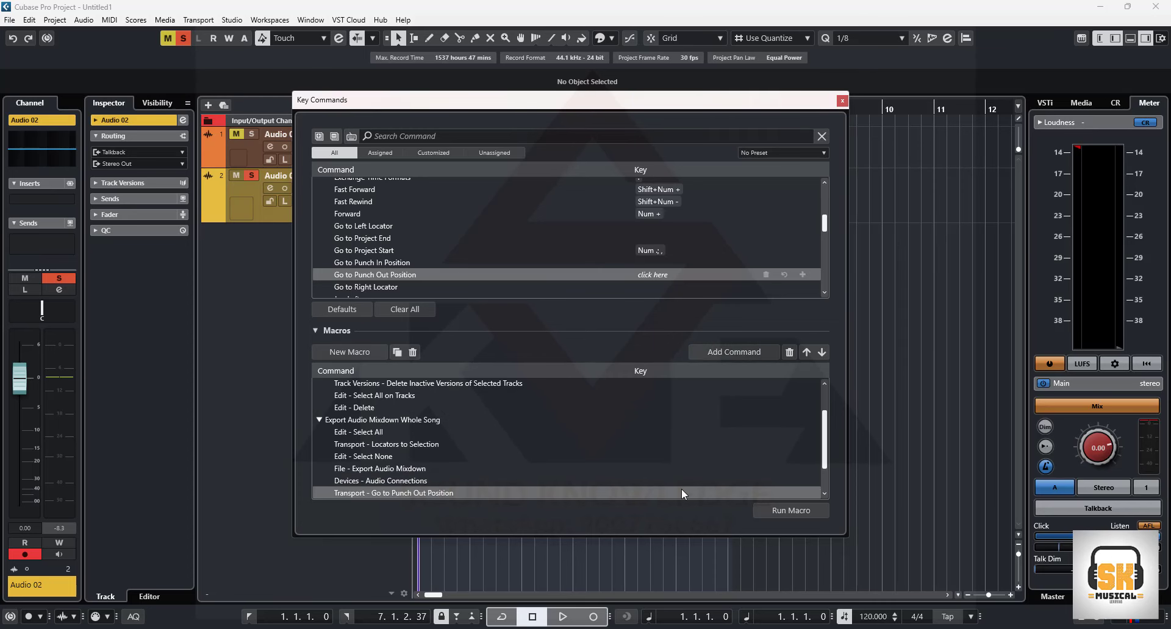
Try to assign Num 5 as the key for Go to Punch Out Position, and cancel the reassignment.
{"action": "left_click", "coordinate": [657, 273]}
{"action": "key", "text": "KP_5"}
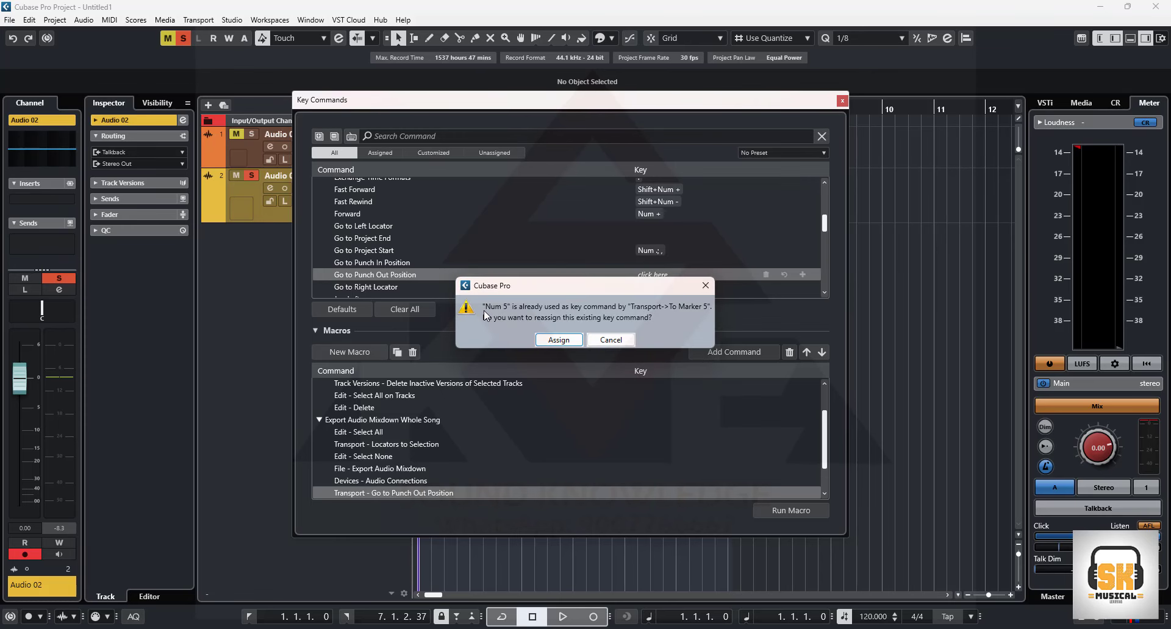
{"action": "left_click", "coordinate": [610, 340]}
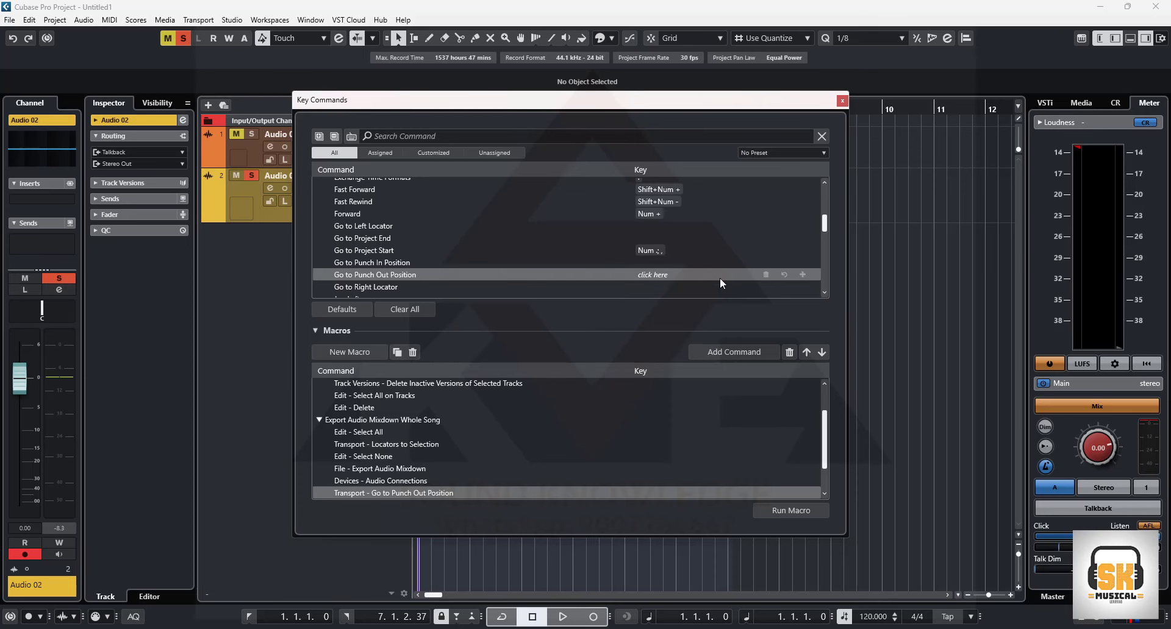
Check the key assignment fields of Go to Punch Out Position and Go to Right Locator, and close the key commands.
{"action": "left_click", "coordinate": [683, 275]}
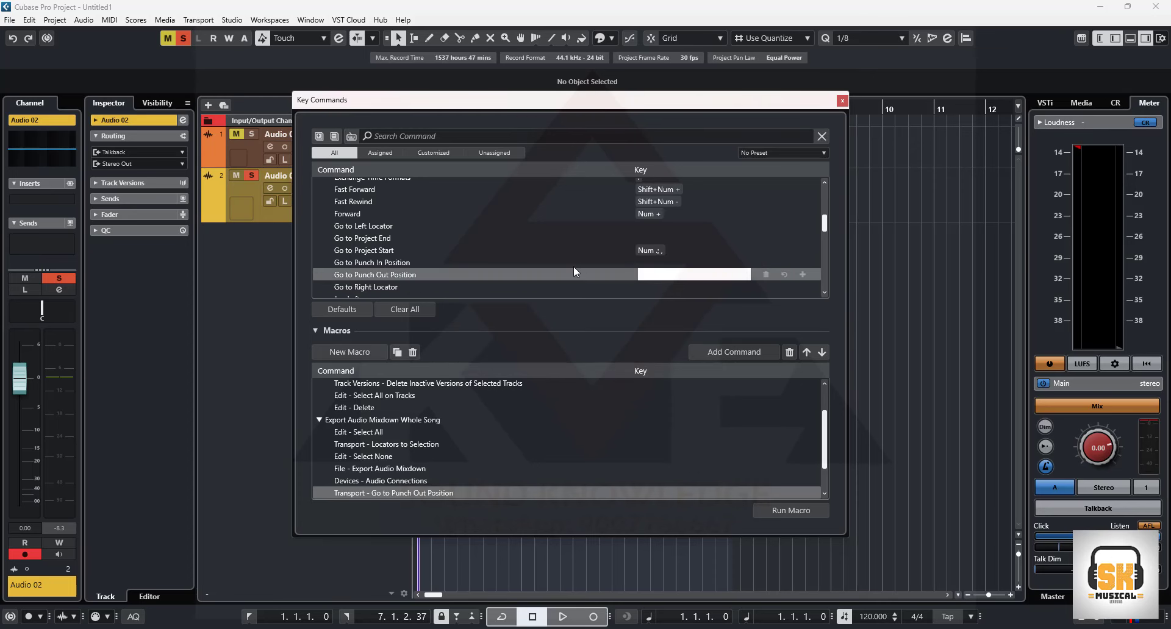
{"action": "left_click", "coordinate": [542, 288]}
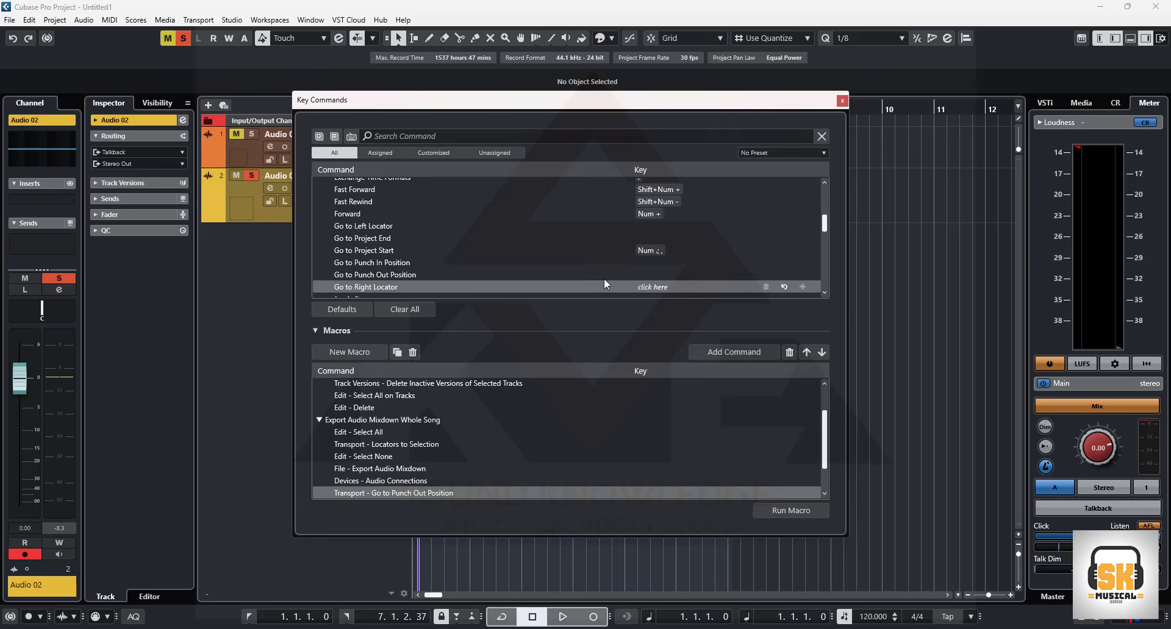
{"action": "left_click", "coordinate": [653, 266]}
{"action": "left_click", "coordinate": [646, 288]}
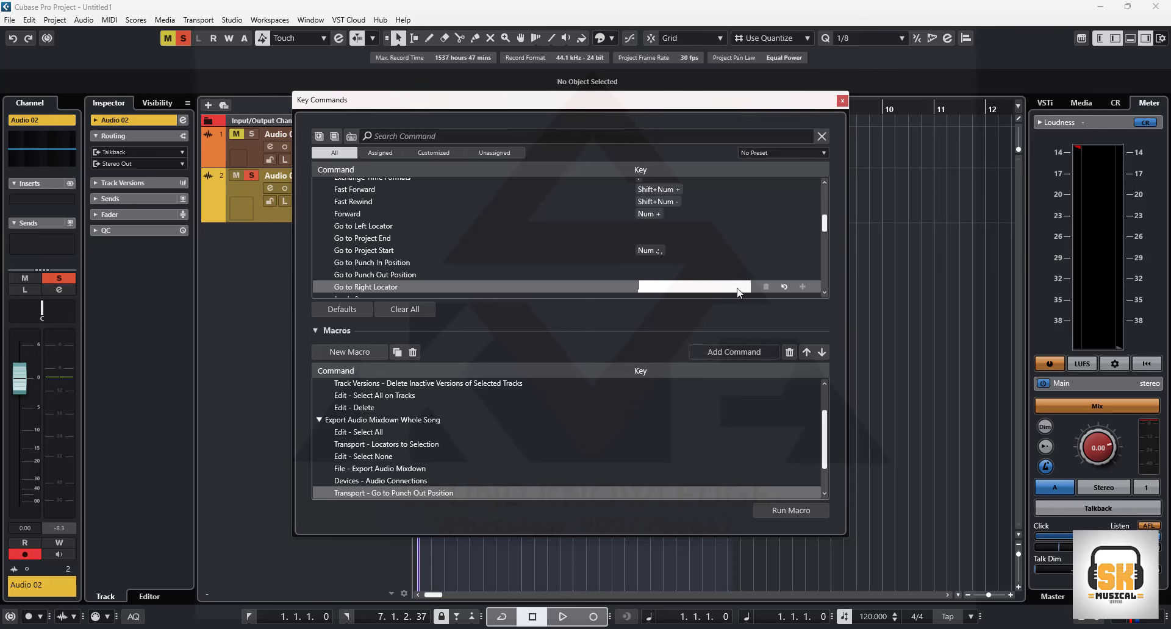
{"action": "left_click", "coordinate": [841, 101]}
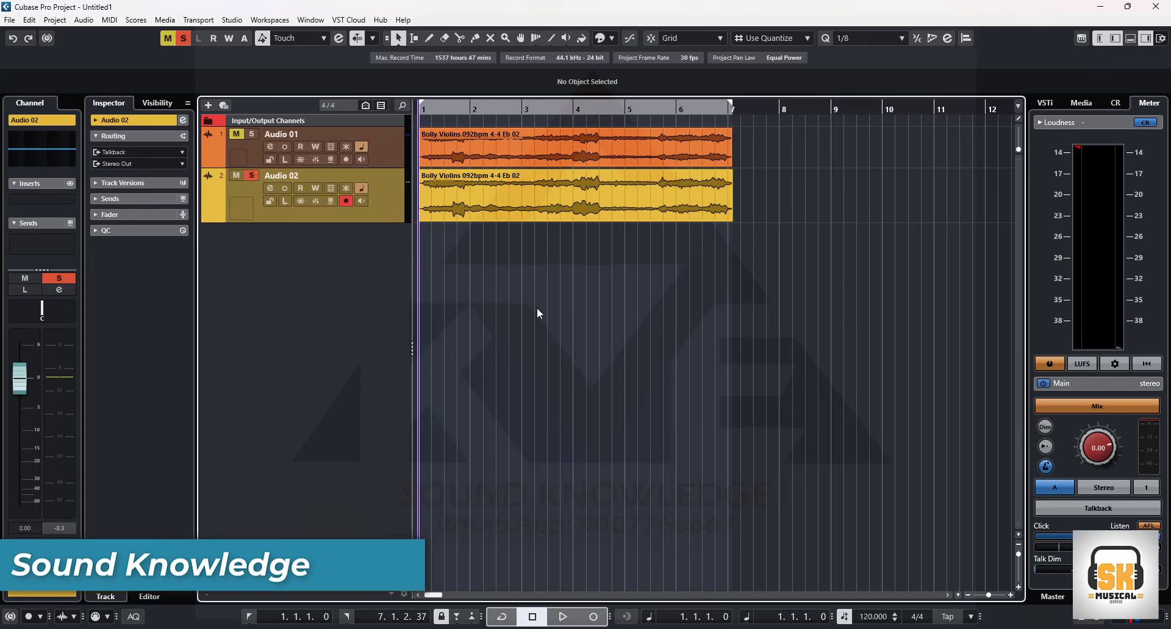
Undo the edits to the Bolly Violins clip on Audio 02, its insertion, and the creation of the Audio 02 track.
{"action": "key", "text": "ctrl+z"}
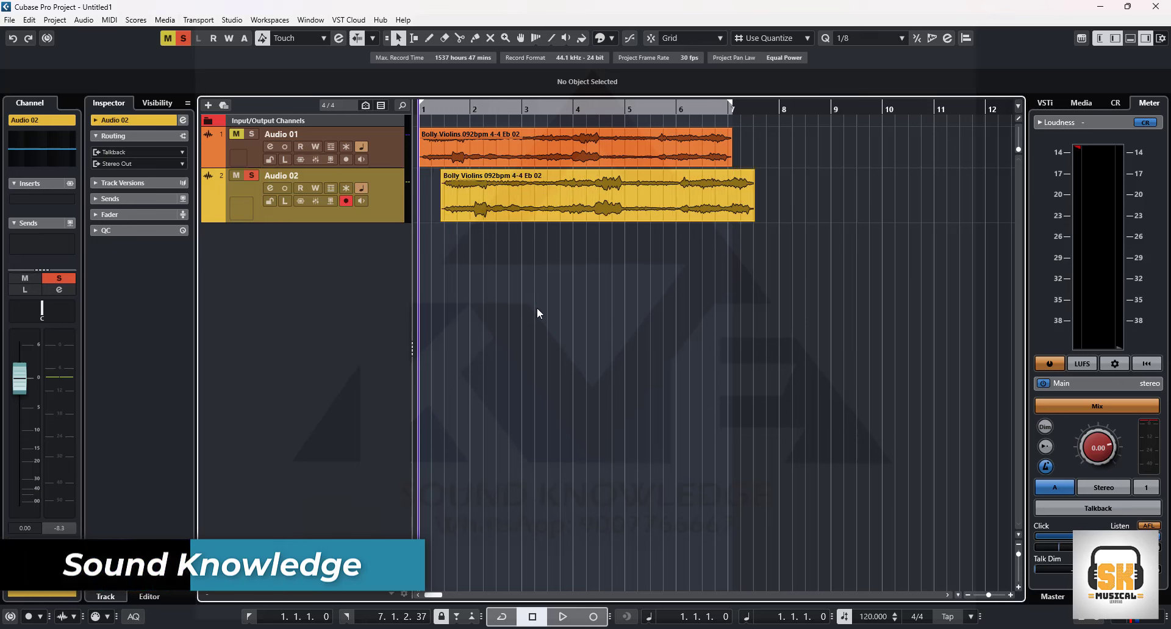
{"action": "key", "text": "ctrl+z"}
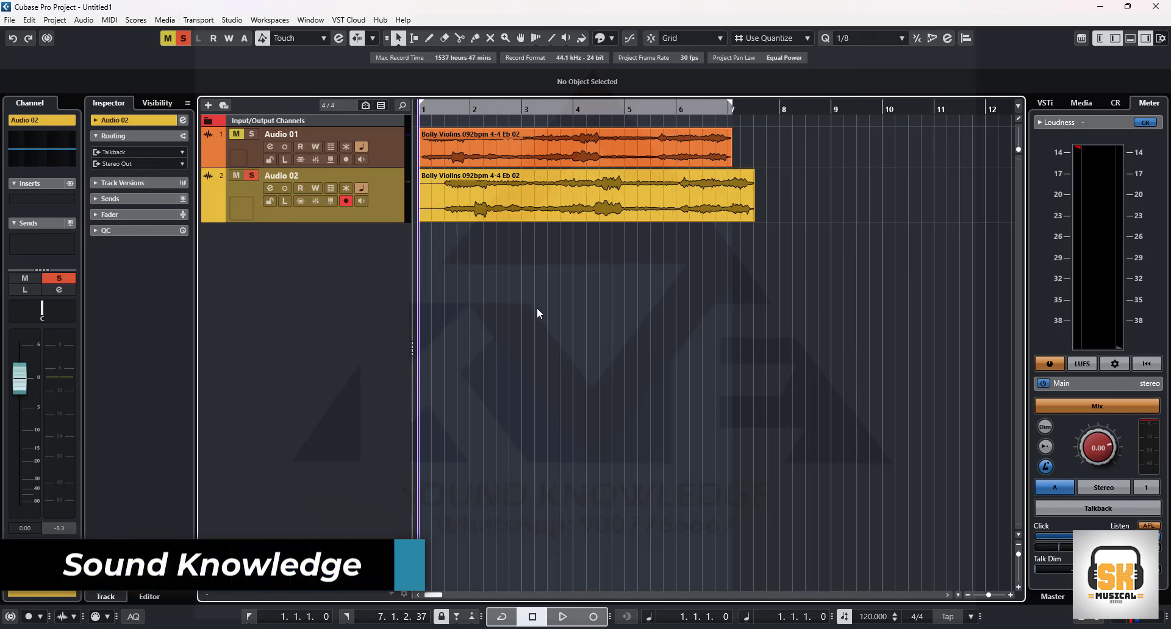
{"action": "key", "text": "ctrl+z"}
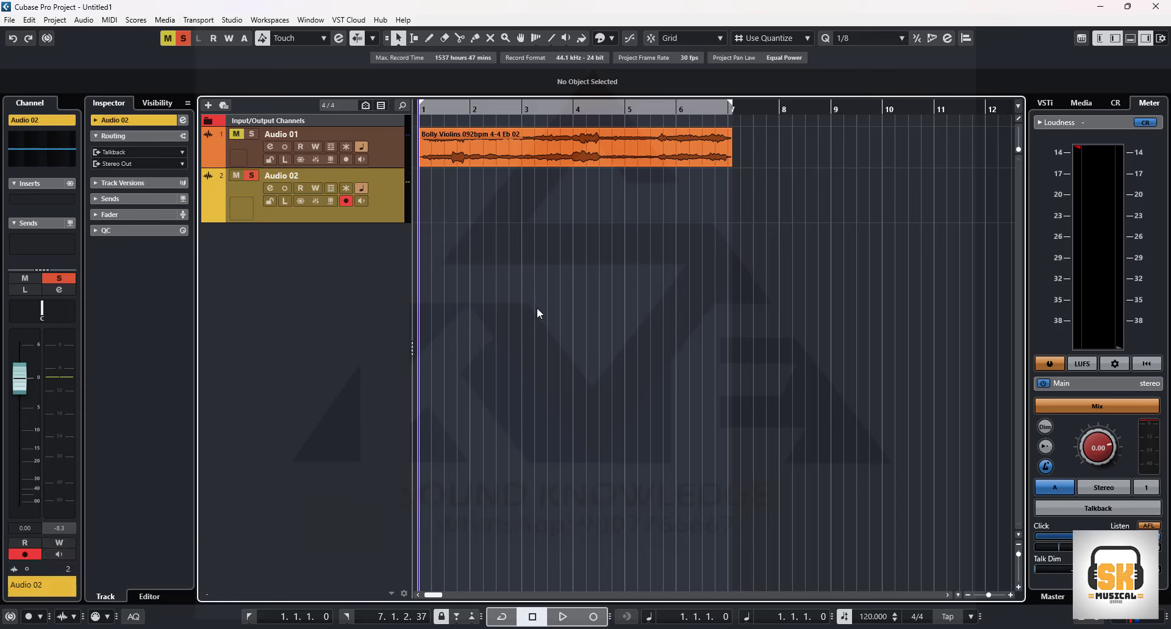
{"action": "key", "text": "ctrl+z"}
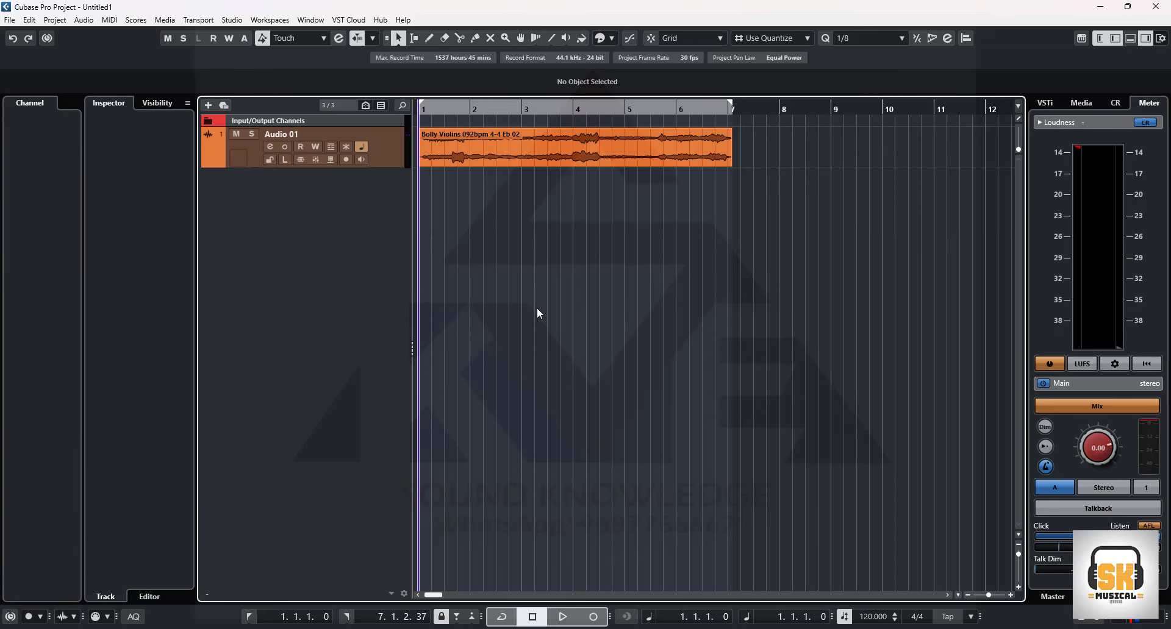
Redo the creation of the Audio 02 track, the insertion of its clip, and the trim of the clip's start.
{"action": "key", "text": "ctrl+shift+z"}
{"action": "key", "text": "ctrl+shift+z"}
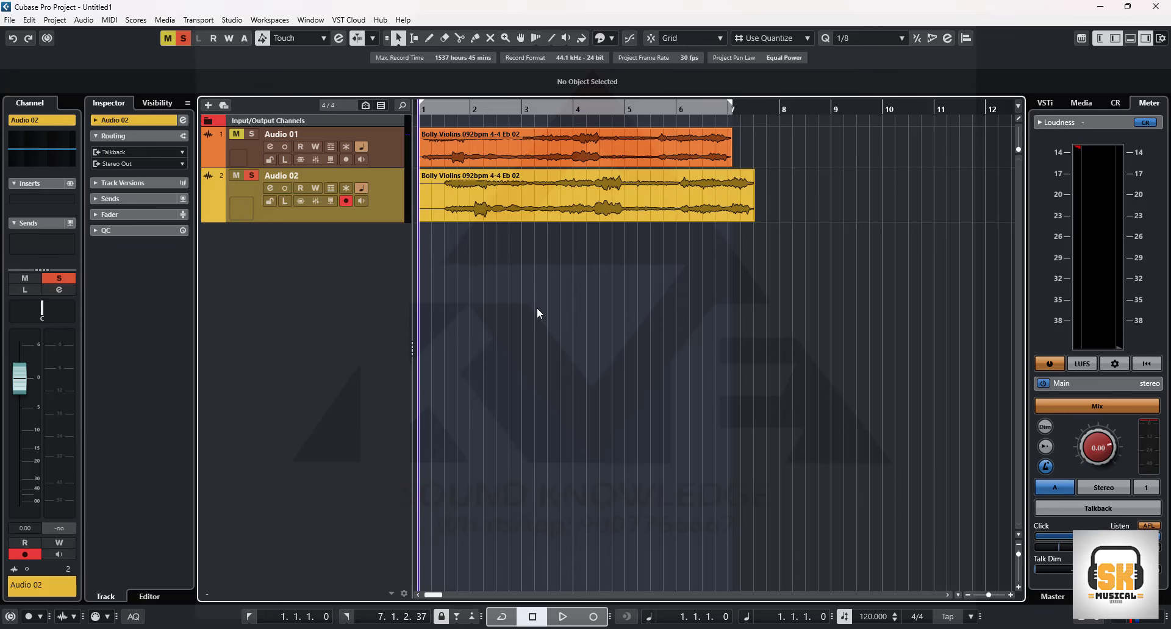
{"action": "key", "text": "ctrl+shift+z"}
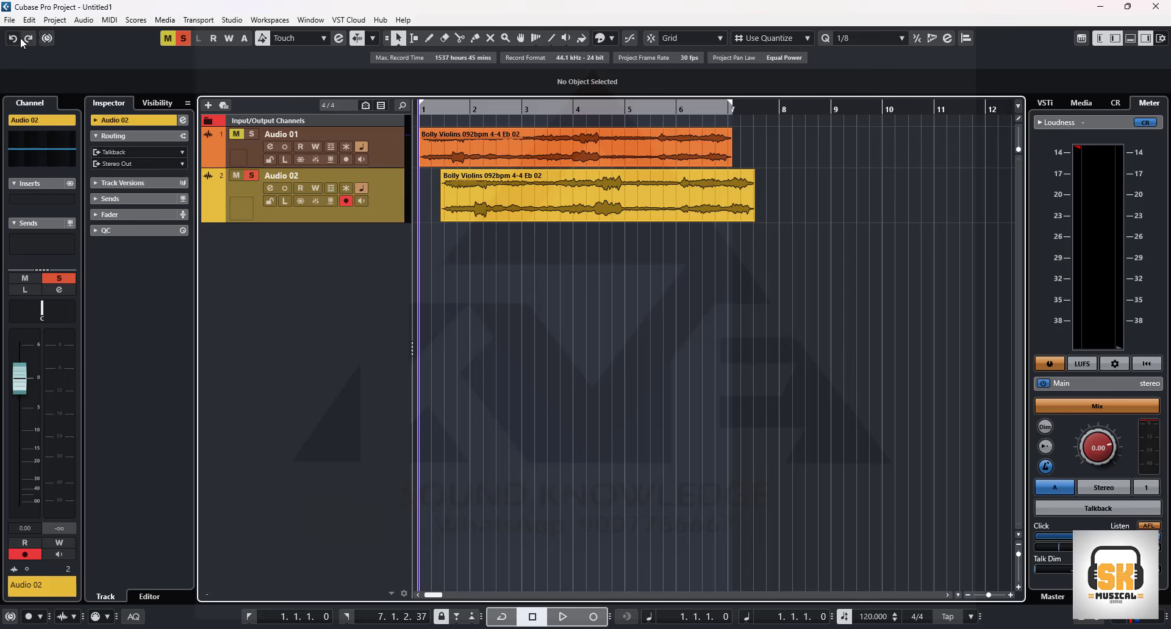
Check the Project History option in the toolbar setup, and redo the move of the Audio 02 clip to the project start.
{"action": "right_click", "coordinate": [100, 36]}
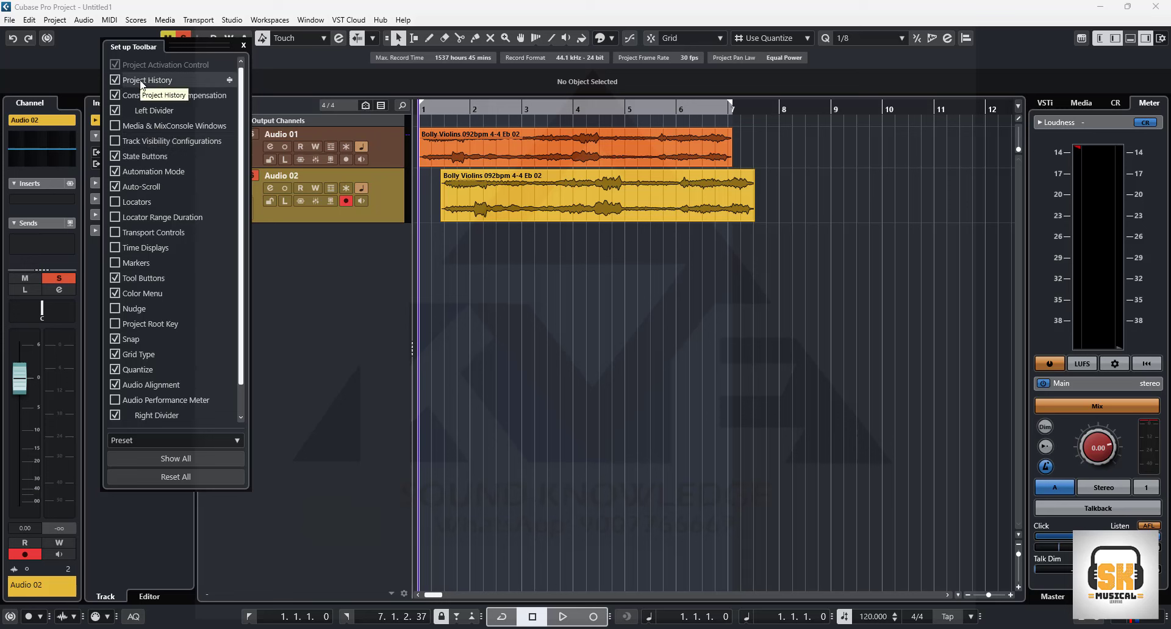
{"action": "left_click", "coordinate": [60, 57]}
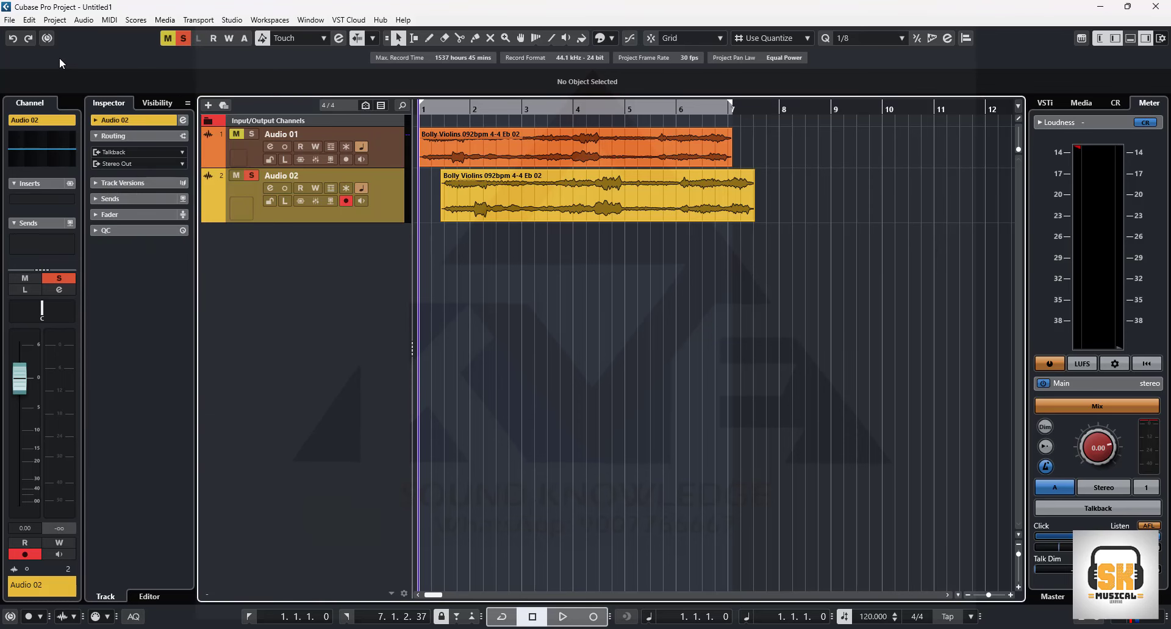
{"action": "key", "text": "ctrl+z"}
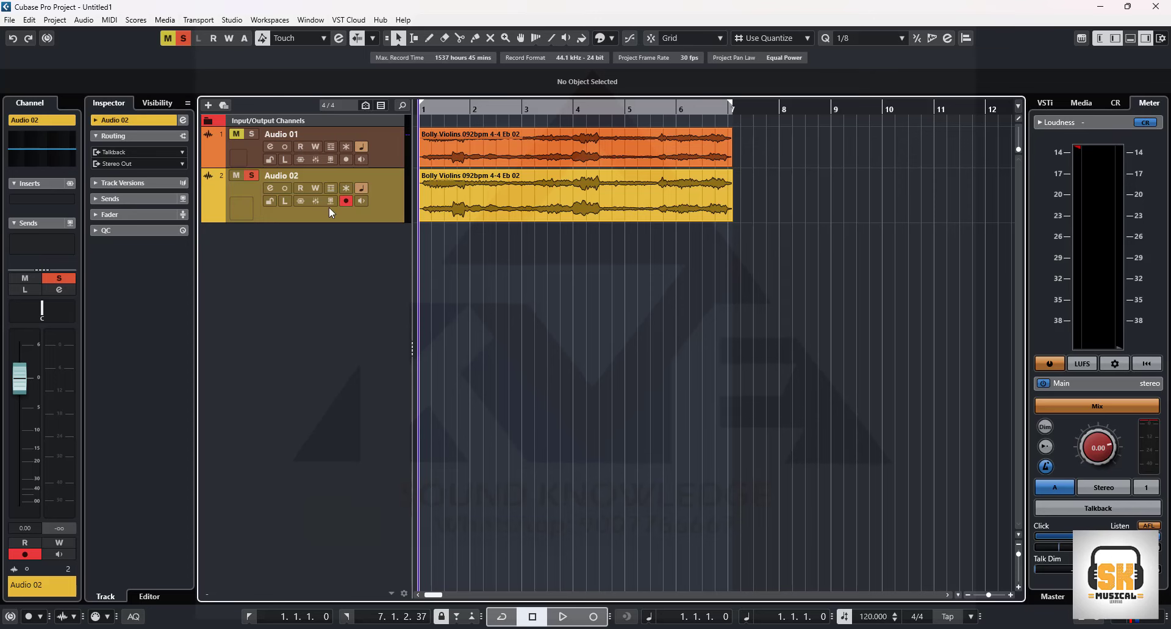
Open the channel settings of Audio 02 and load Pro-C 2 in its first insert slot.
{"action": "left_click", "coordinate": [272, 189]}
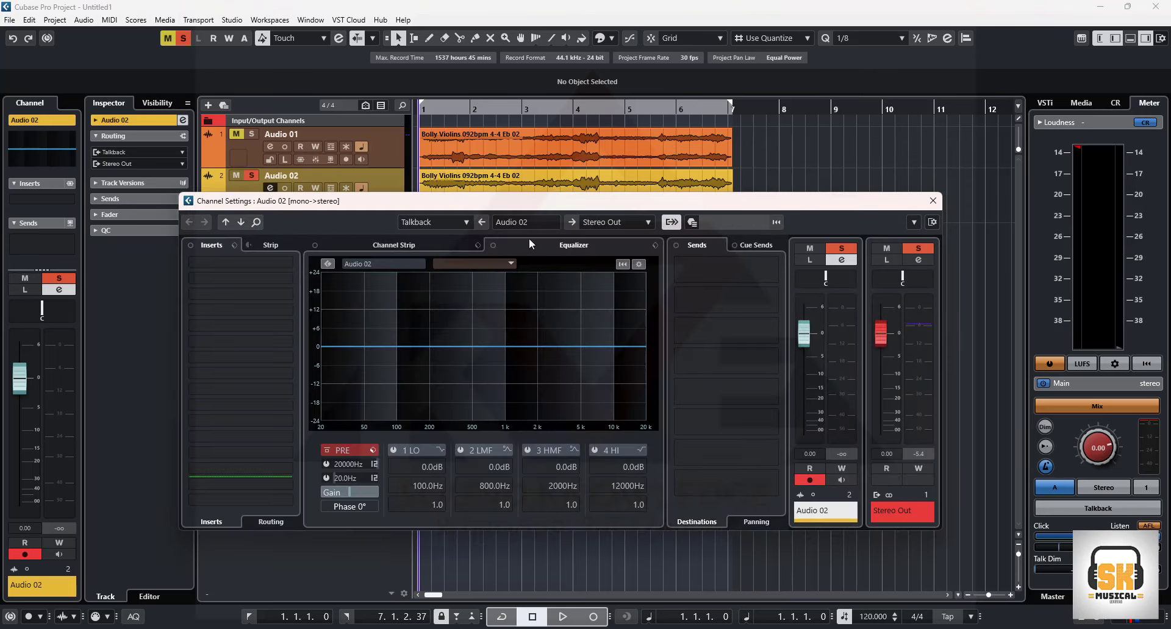
{"action": "left_click_drag", "start_coordinate": [546, 209], "coordinate": [555, 174]}
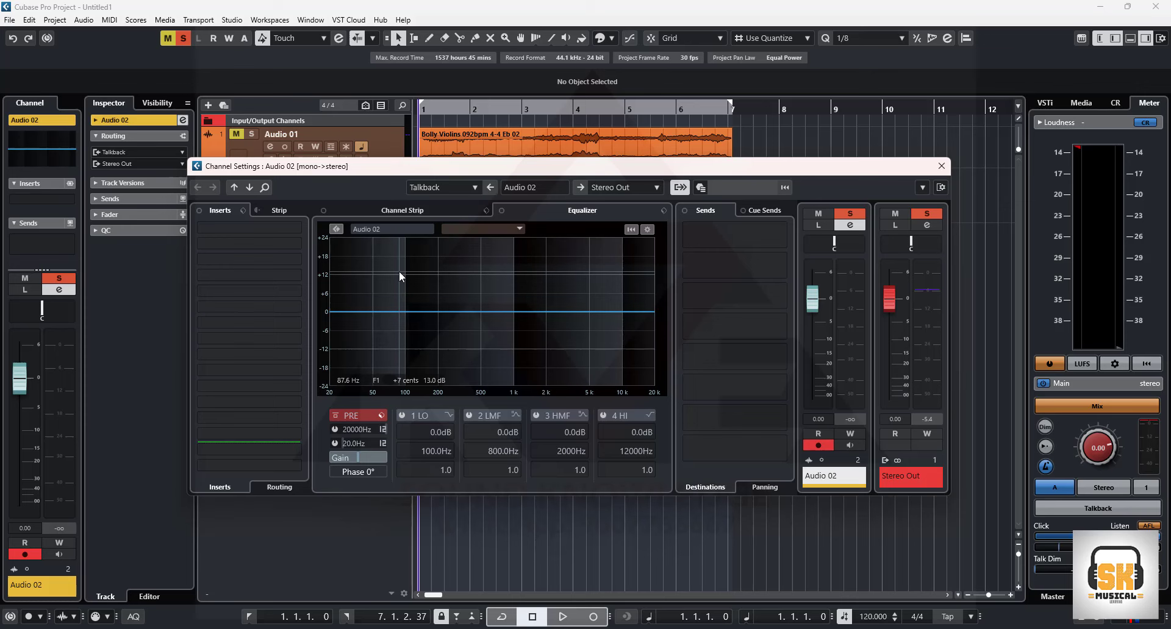
{"action": "left_click", "coordinate": [258, 228]}
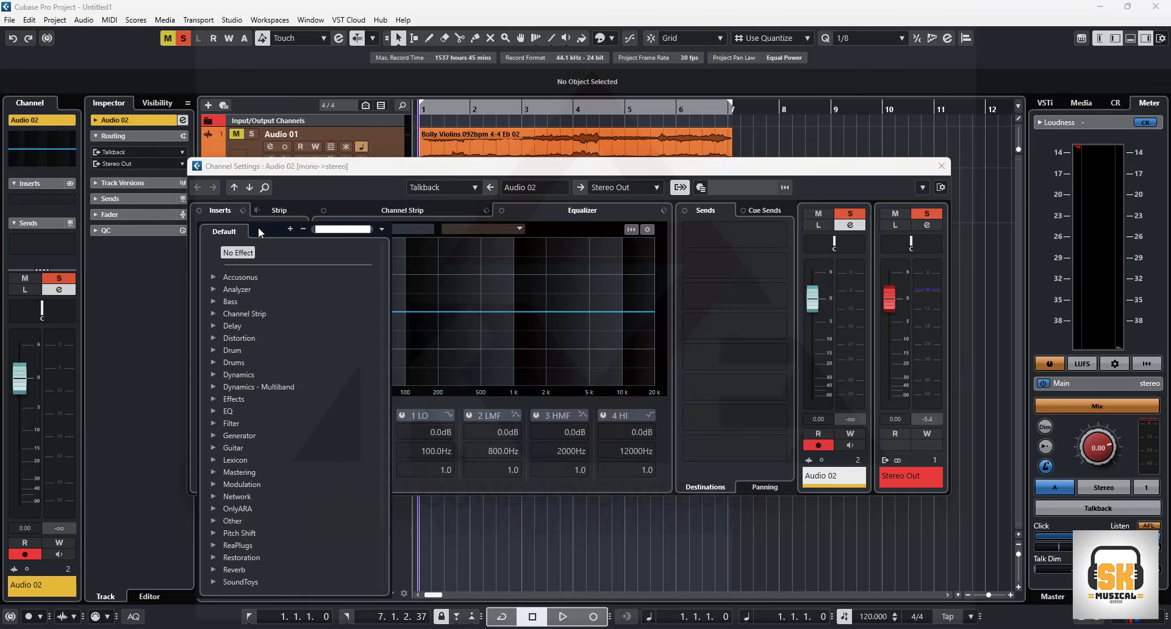
{"action": "type", "text": "pro c"}
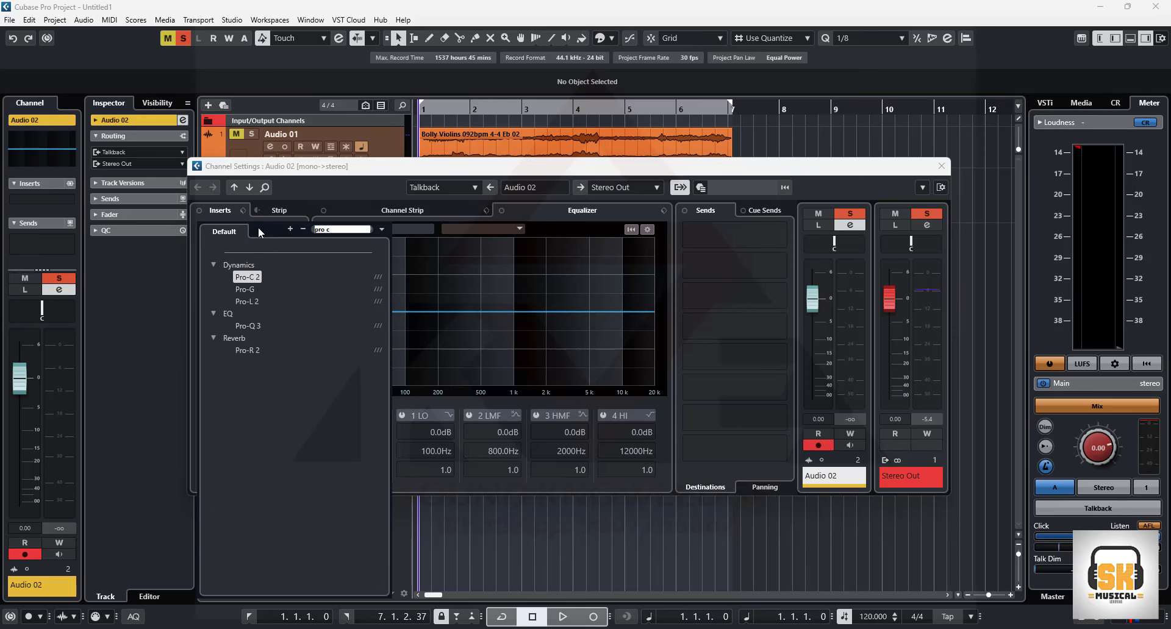
{"action": "key", "text": "Return"}
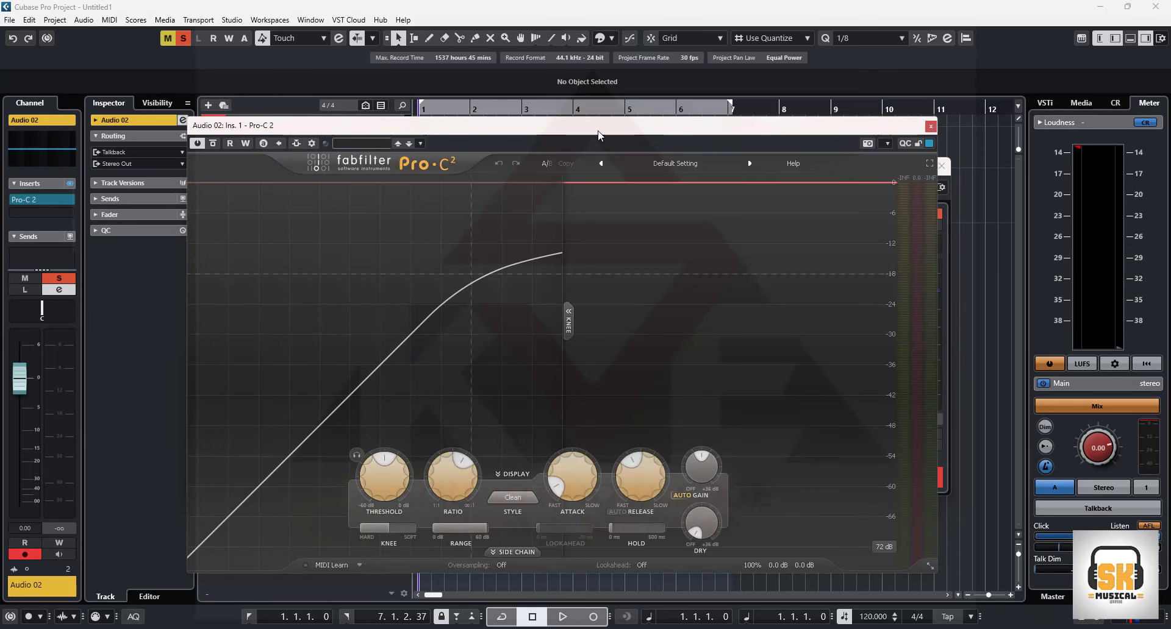
Lower the Pro-C 2 threshold to about -30 dB and adjust its ratio, attack, release and dry level.
{"action": "left_click_drag", "start_coordinate": [598, 131], "coordinate": [638, 92]}
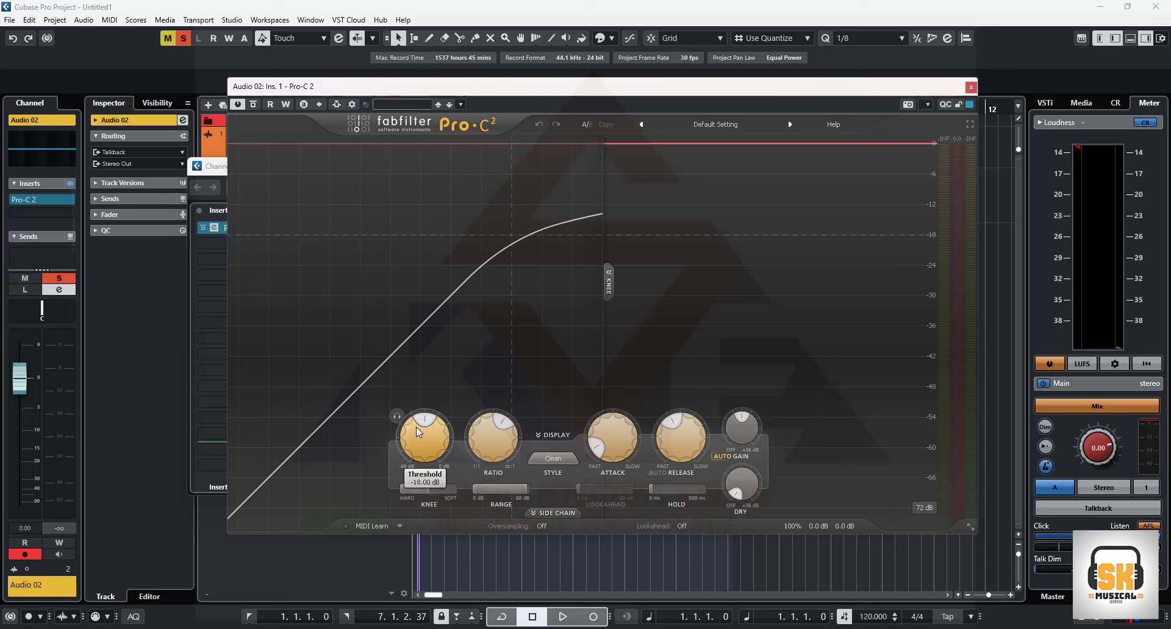
{"action": "left_click_drag", "start_coordinate": [416, 427], "coordinate": [483, 423]}
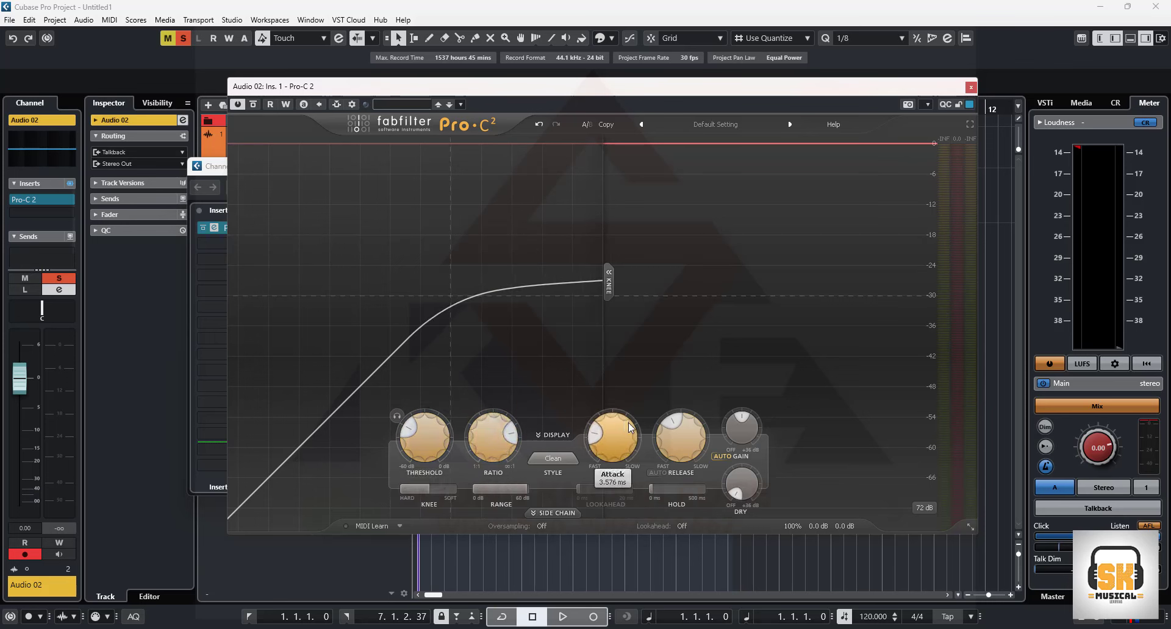
{"action": "left_click_drag", "start_coordinate": [681, 430], "coordinate": [676, 449]}
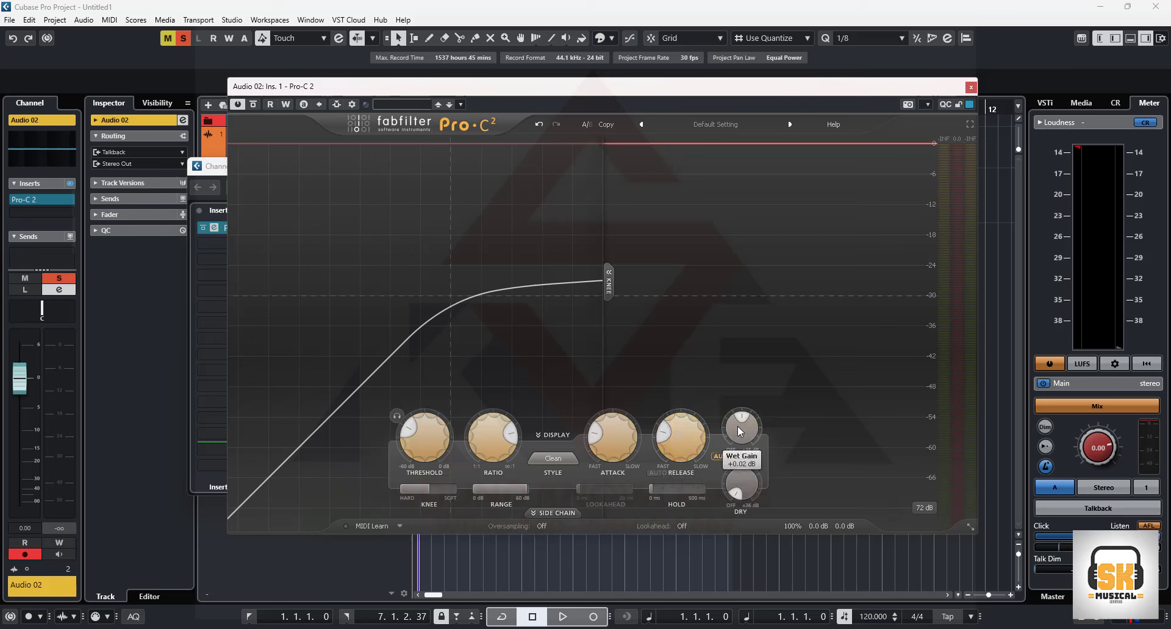
{"action": "left_click_drag", "start_coordinate": [736, 492], "coordinate": [731, 477]}
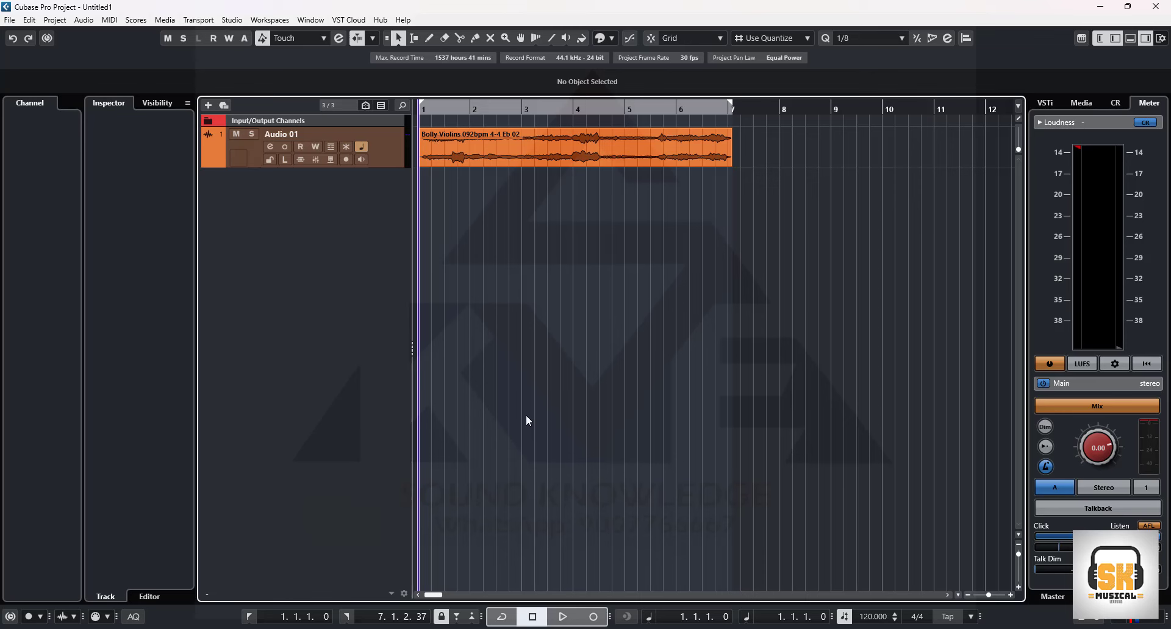
Redo the creation of the Audio 02 track and the insertion of its Bolly Violins clip.
{"action": "key", "text": "ctrl+z"}
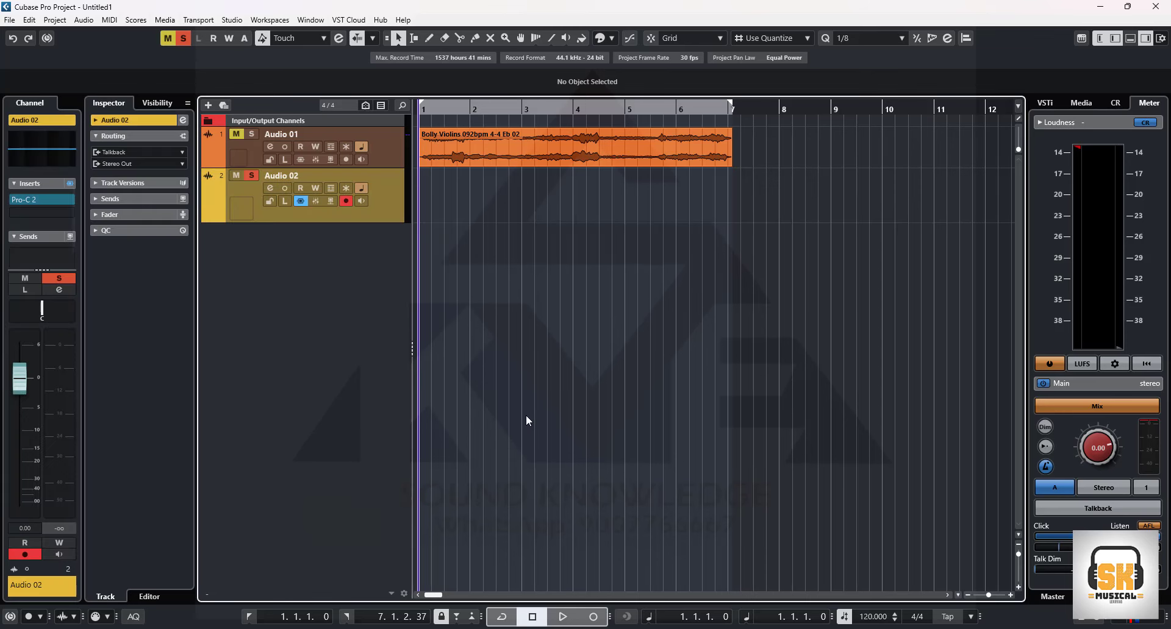
{"action": "key", "text": "ctrl+z"}
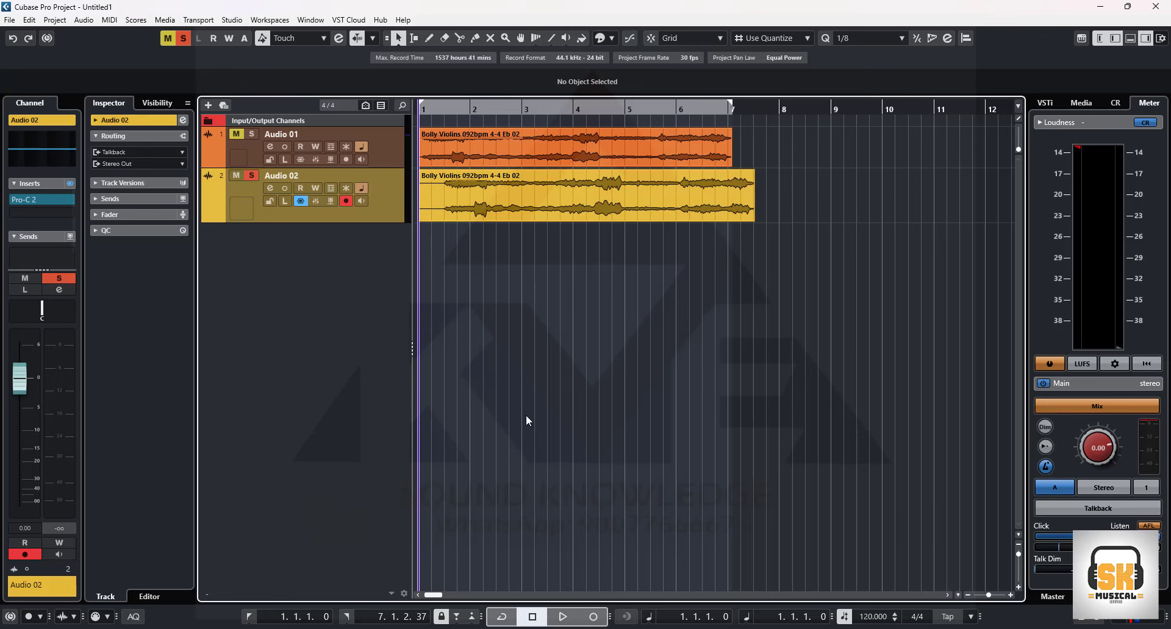
Open the key commands, check the key for Redo, and filter the list by assigned, customized and unassigned commands.
{"action": "left_click", "coordinate": [29, 20]}
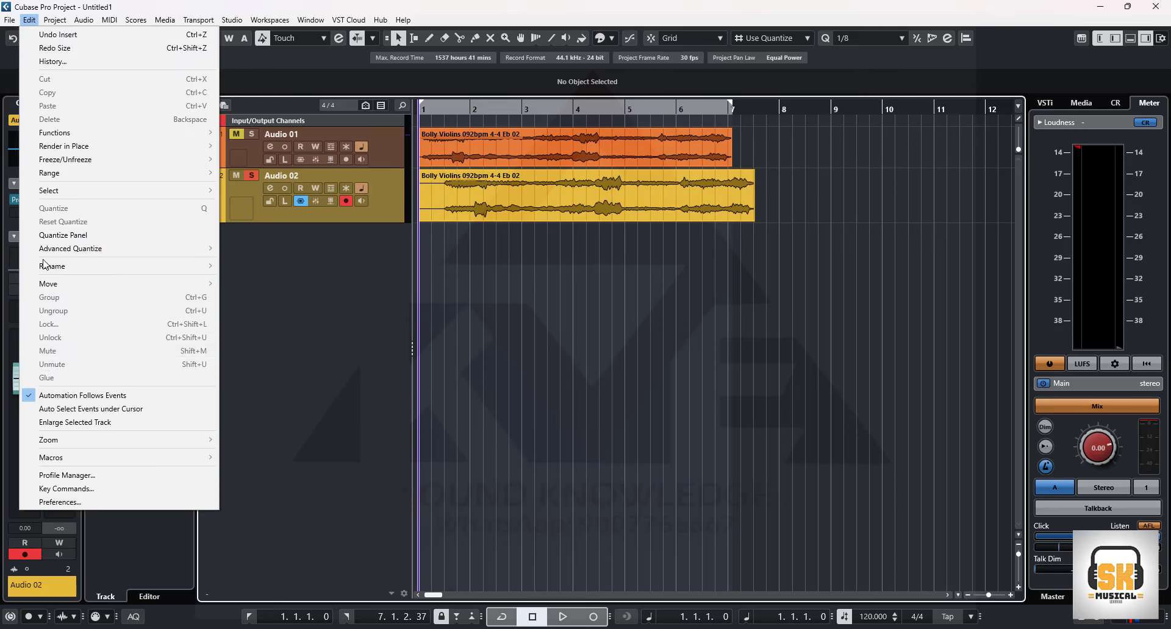
{"action": "left_click", "coordinate": [59, 489]}
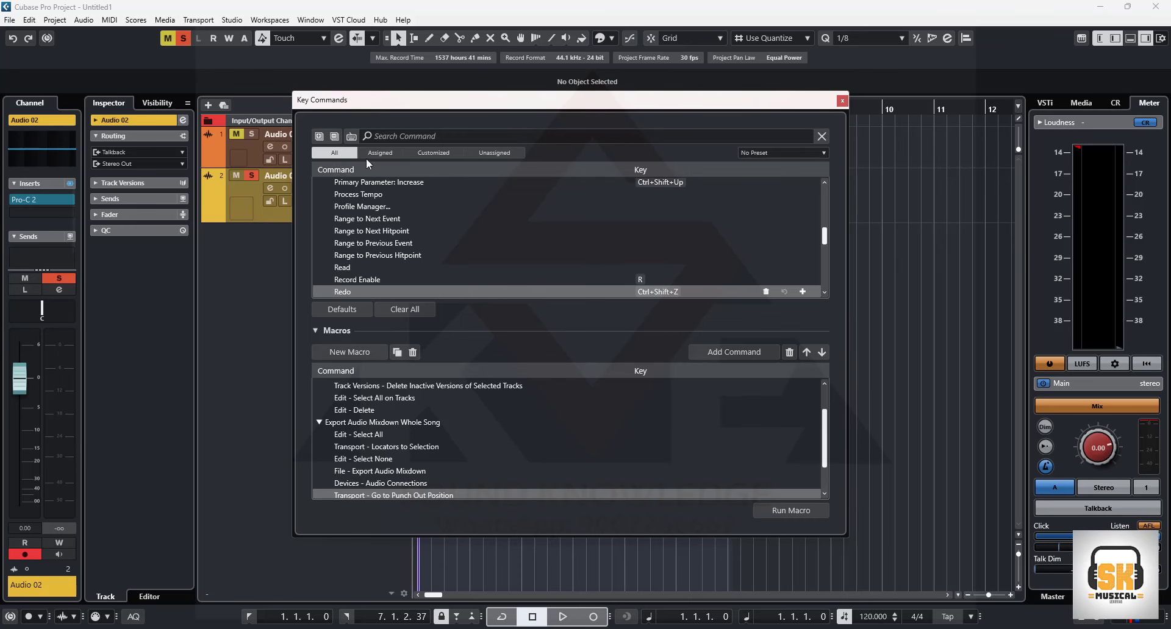
{"action": "left_click", "coordinate": [380, 152]}
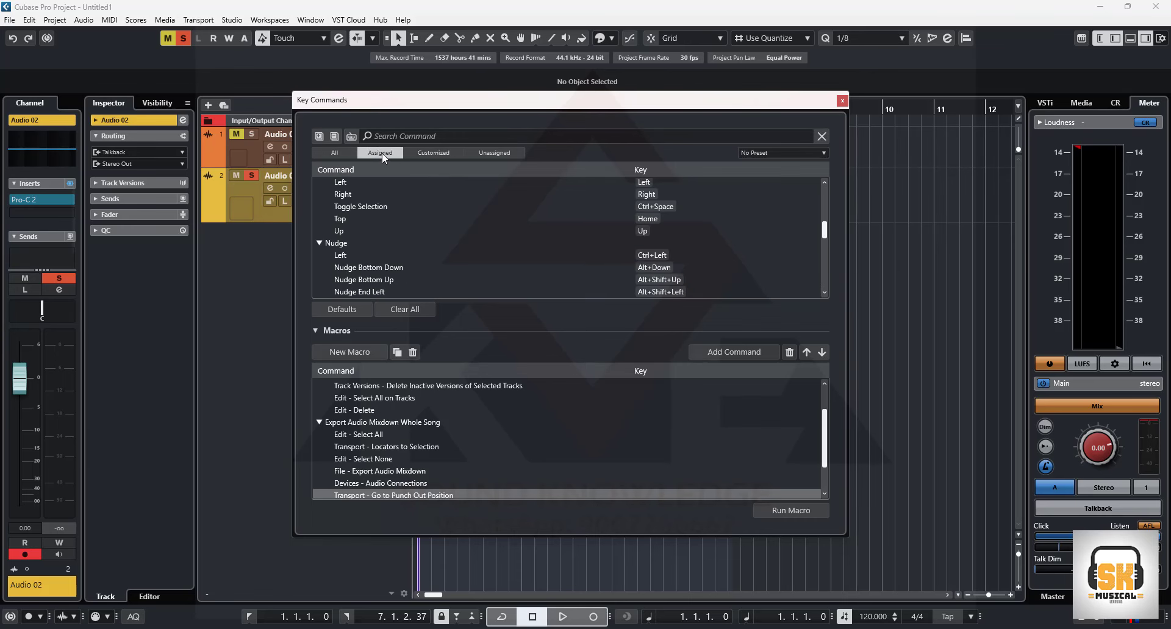
{"action": "left_click", "coordinate": [437, 154]}
{"action": "left_click", "coordinate": [495, 154]}
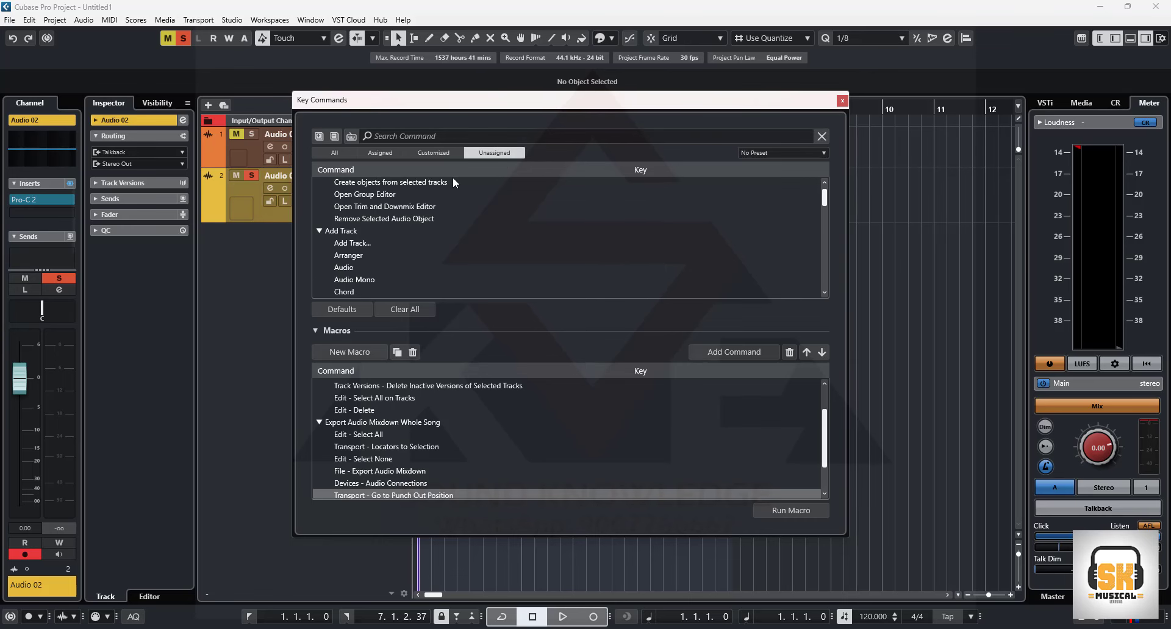
Examine the customized key commands in the Control Room, Process, Quantize and Transport categories.
{"action": "left_click", "coordinate": [438, 154]}
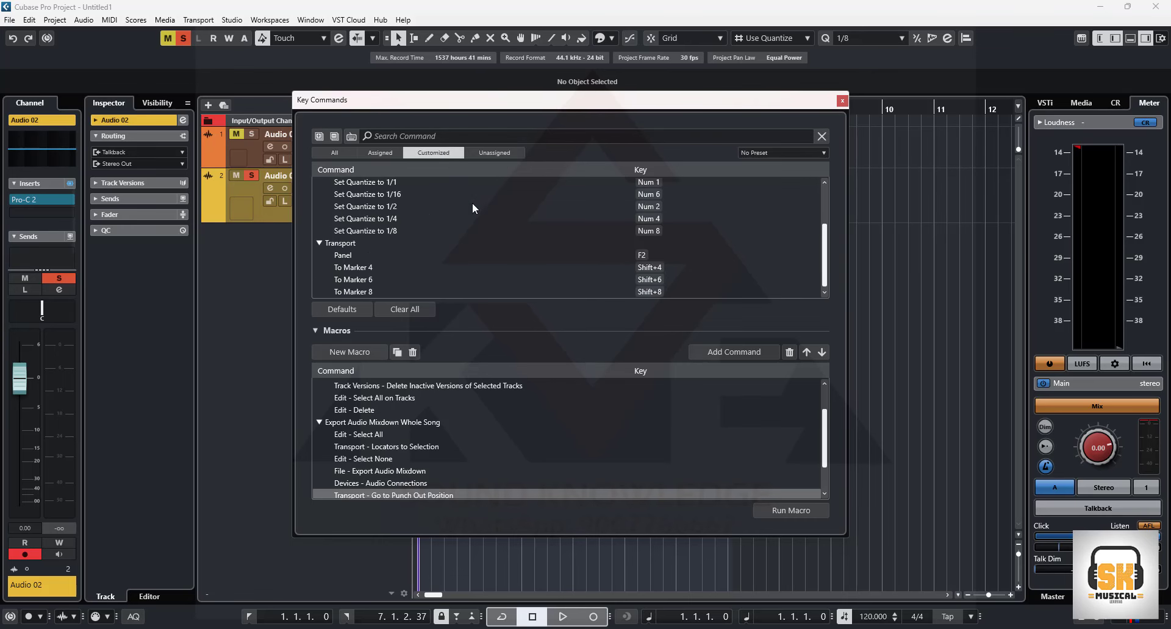
{"action": "scroll", "coordinate": [426, 246], "scroll_direction": "up", "scroll_amount": 2}
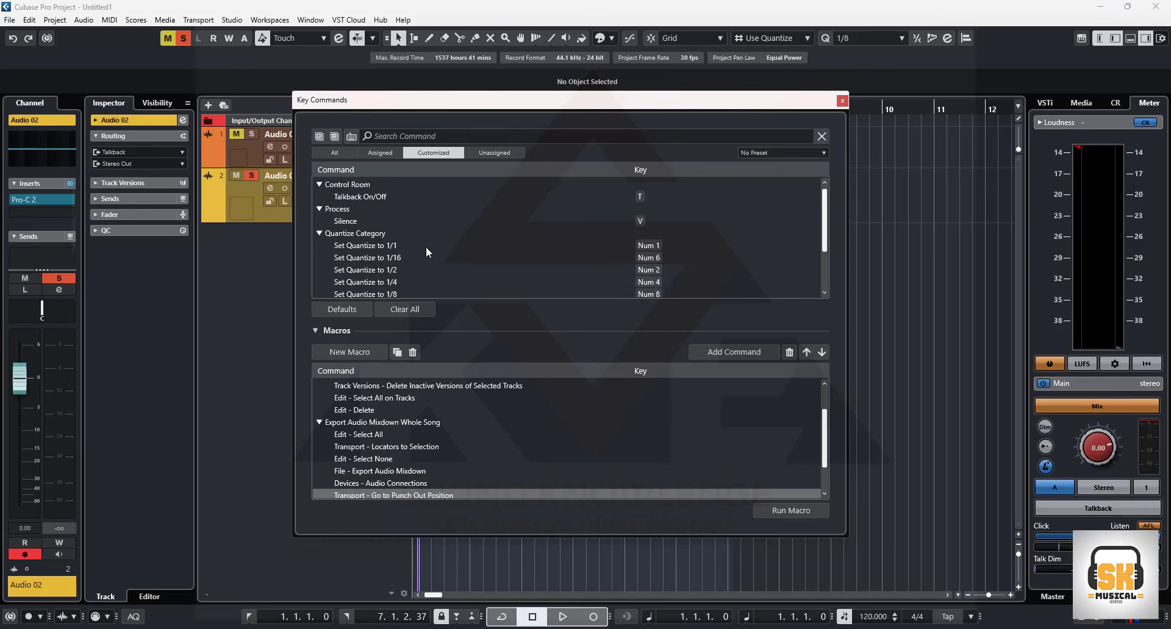
{"action": "scroll", "coordinate": [426, 247], "scroll_direction": "down", "scroll_amount": 2}
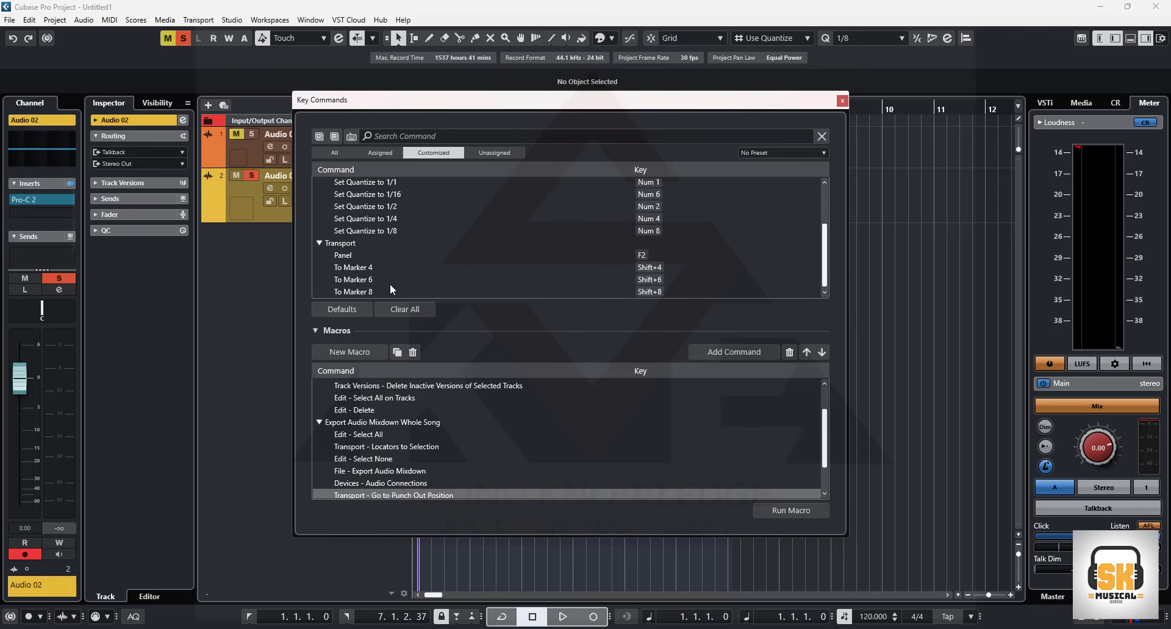
{"action": "left_click", "coordinate": [320, 243]}
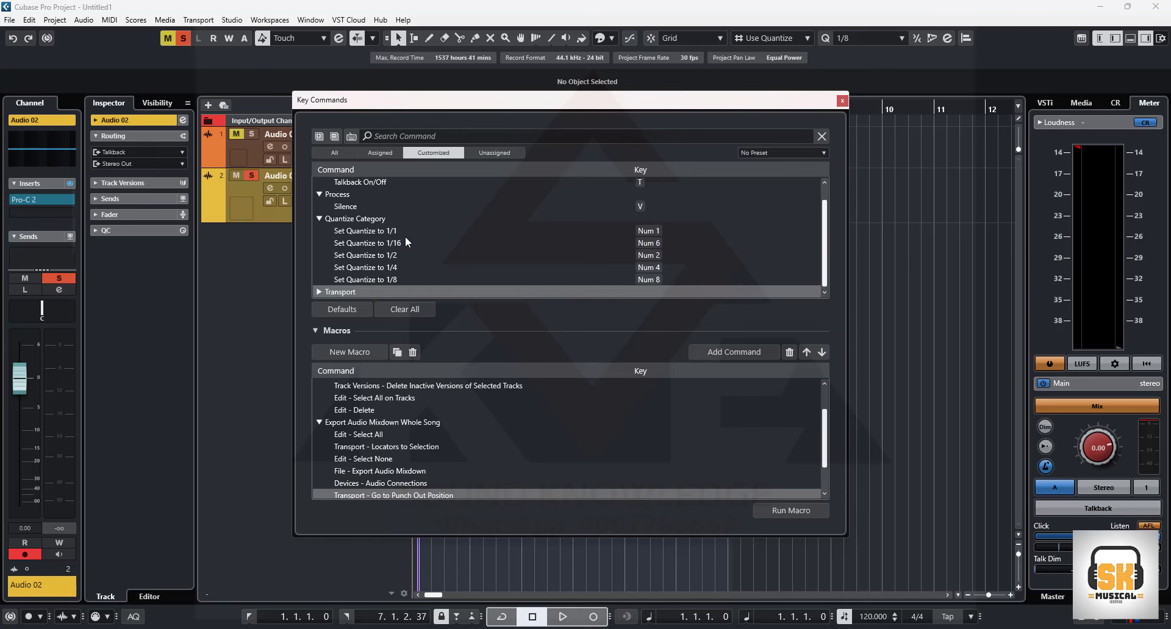
{"action": "left_click", "coordinate": [352, 207]}
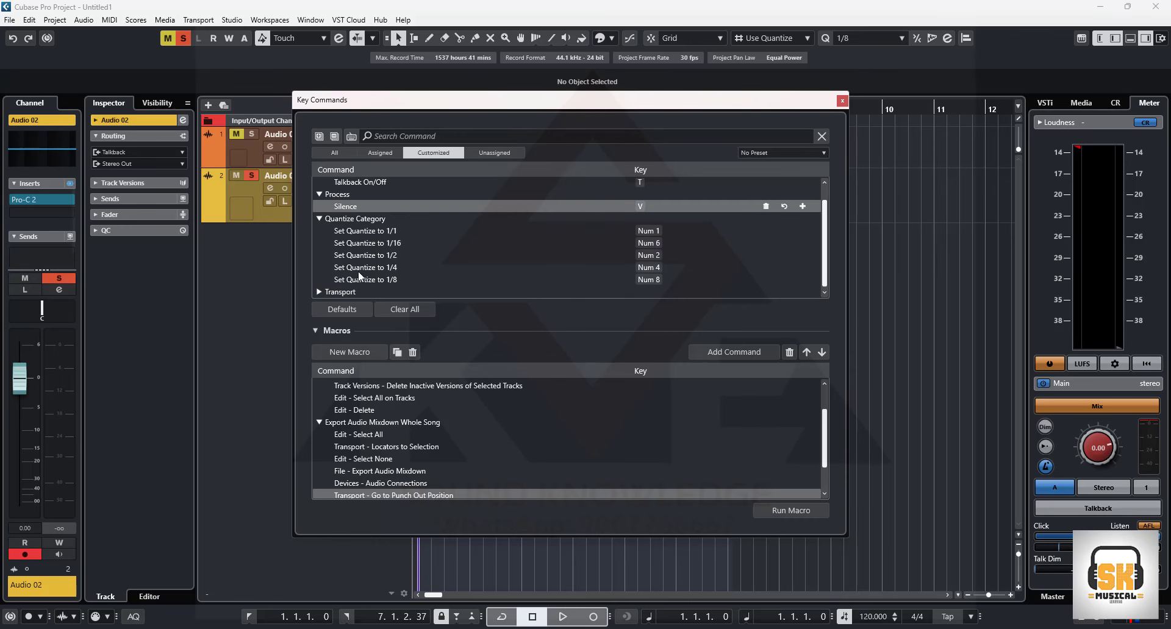
{"action": "left_click", "coordinate": [318, 291]}
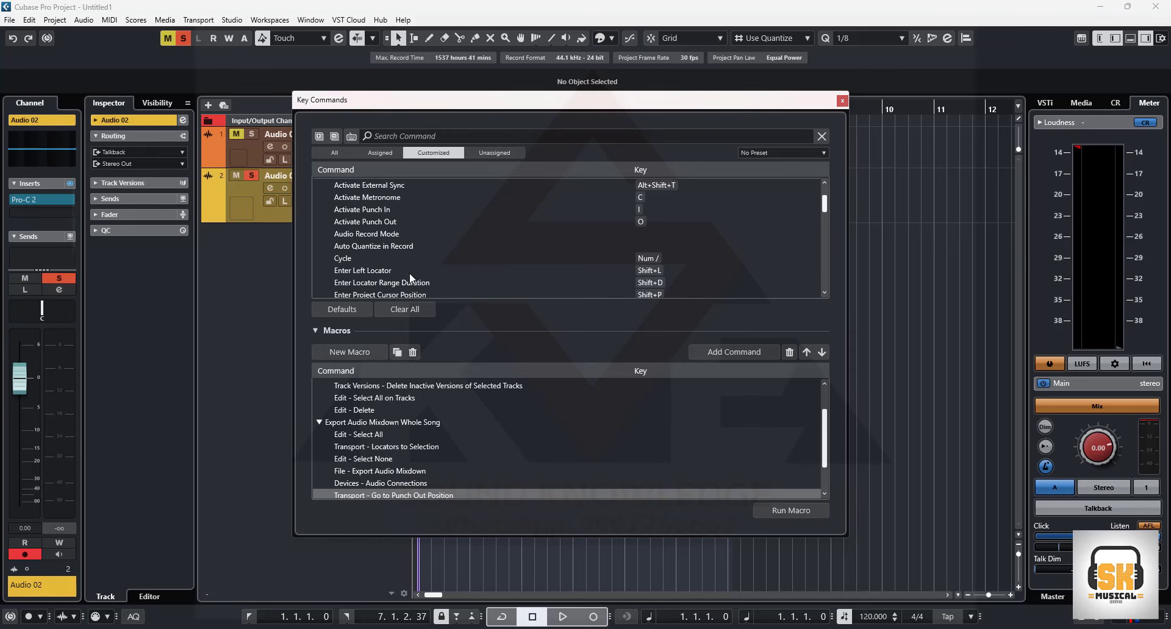
{"action": "scroll", "coordinate": [440, 255], "scroll_direction": "down", "scroll_amount": 2}
{"action": "scroll", "coordinate": [441, 255], "scroll_direction": "up", "scroll_amount": 5}
Search all key commands for "undo", check the Undo MixConsole Step entry, and close the key commands.
{"action": "left_click", "coordinate": [334, 153]}
{"action": "left_click", "coordinate": [427, 132]}
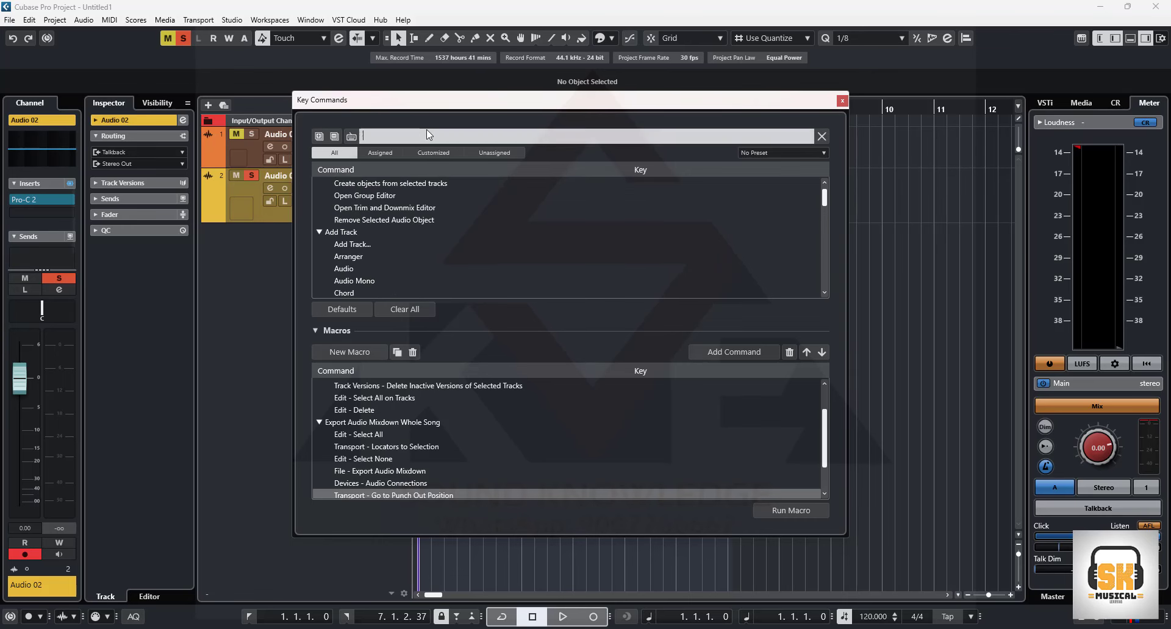
{"action": "type", "text": "undo"}
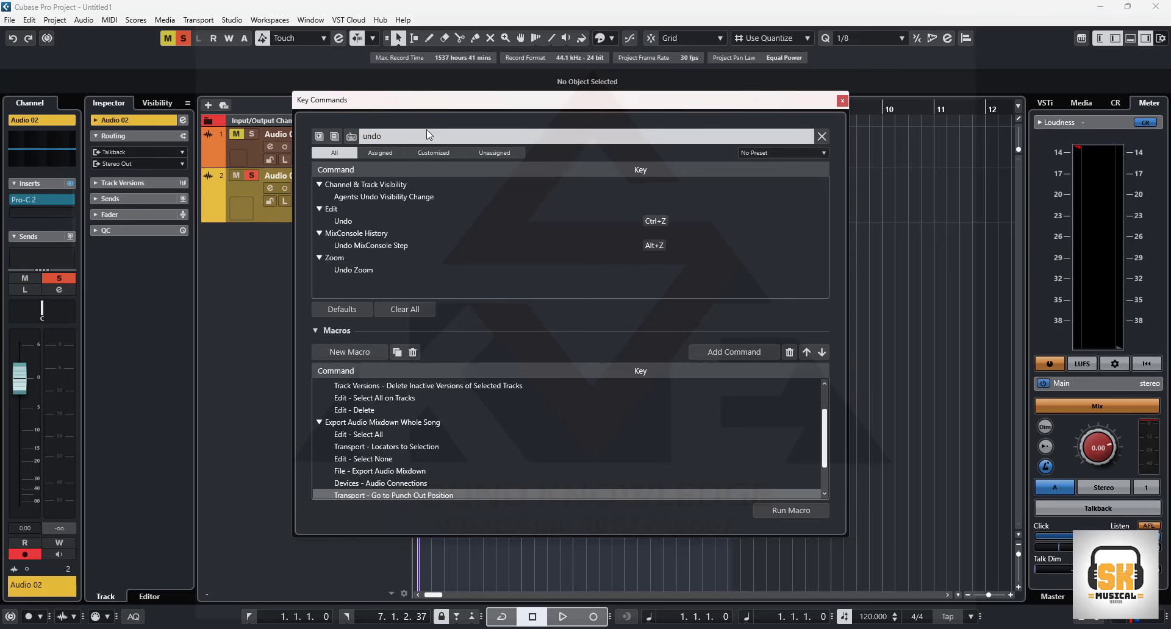
{"action": "key", "text": "Return"}
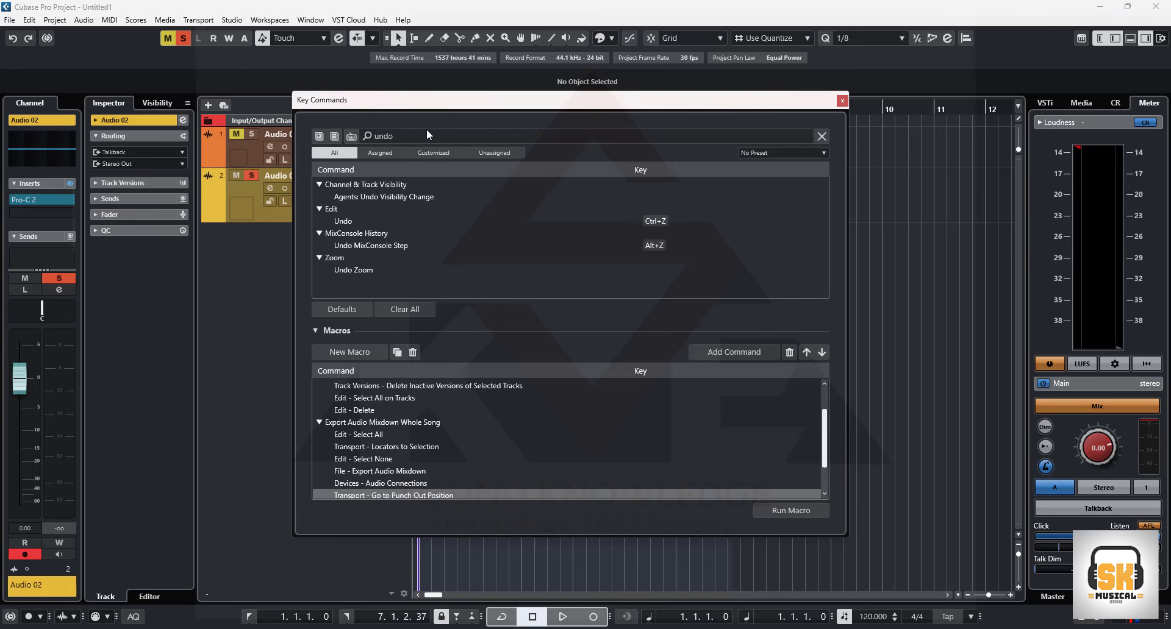
{"action": "left_click", "coordinate": [391, 245]}
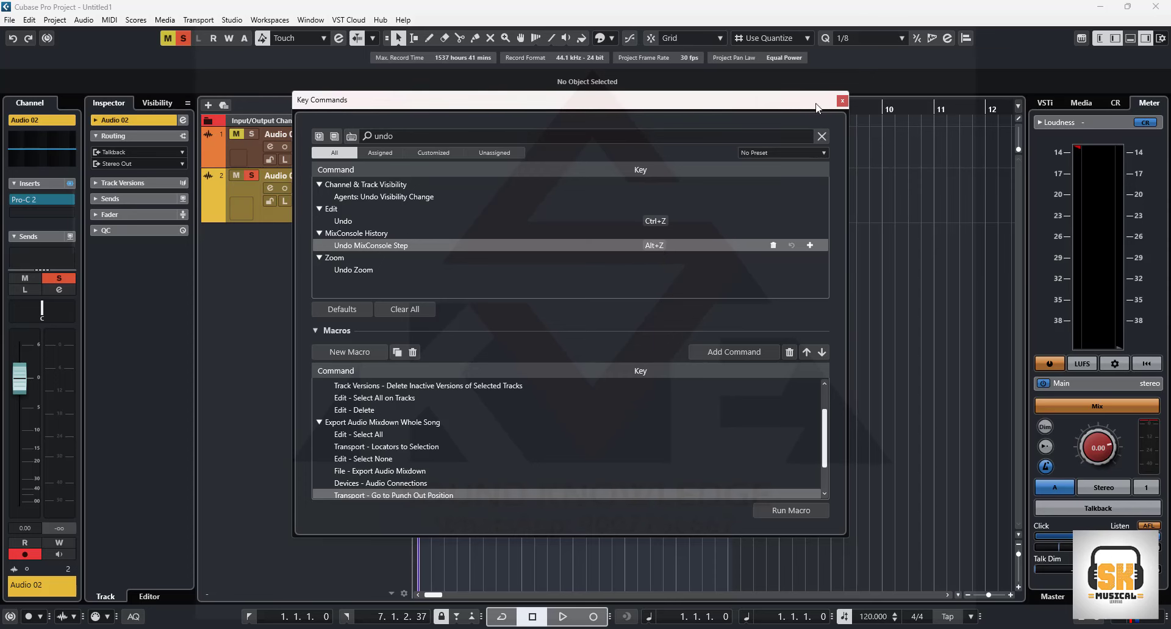
{"action": "left_click", "coordinate": [842, 101]}
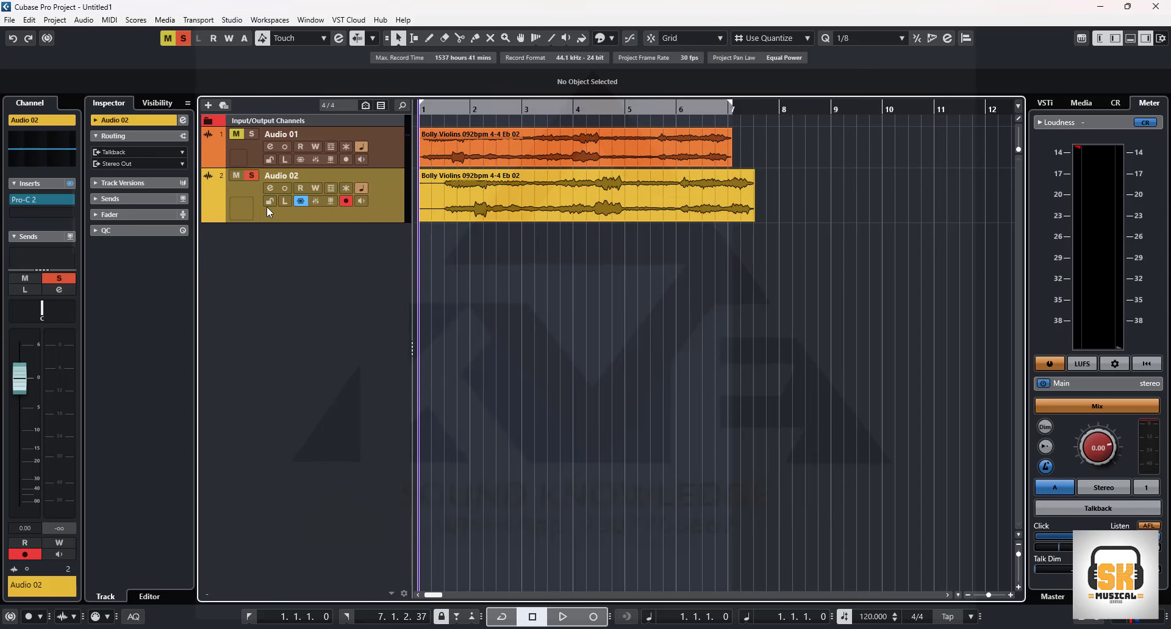
Open the Audio 02 channel settings and its Pro-C 2 insert, and raise the threshold to about -18 dB.
{"action": "left_click", "coordinate": [270, 188]}
{"action": "left_click_drag", "start_coordinate": [520, 175], "coordinate": [559, 166]}
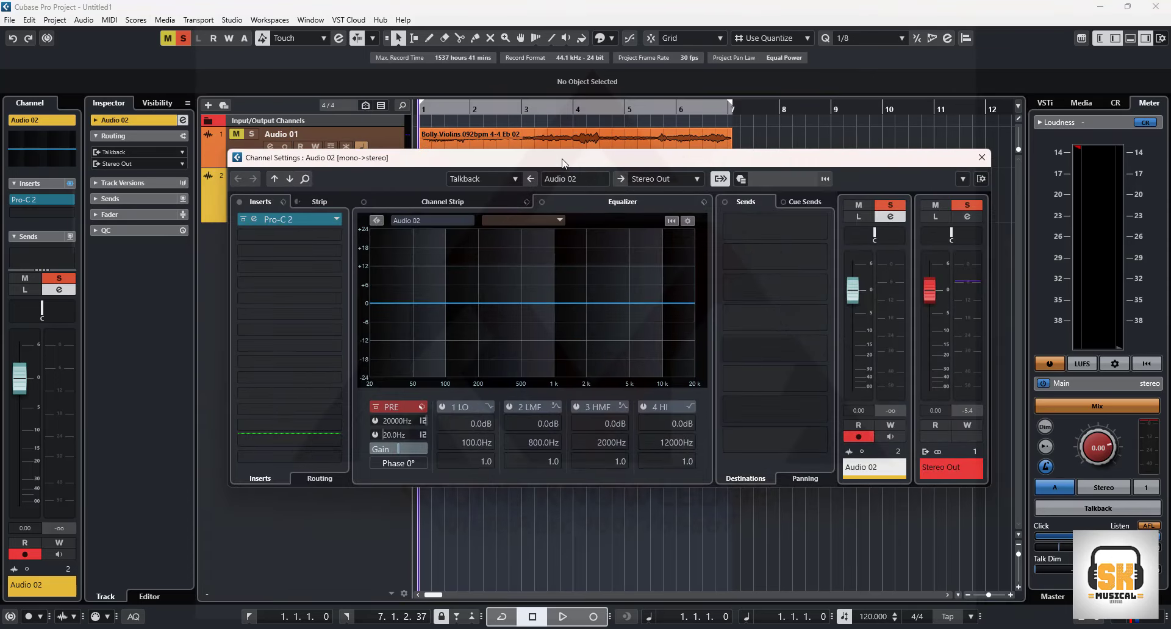
{"action": "left_click", "coordinate": [287, 218]}
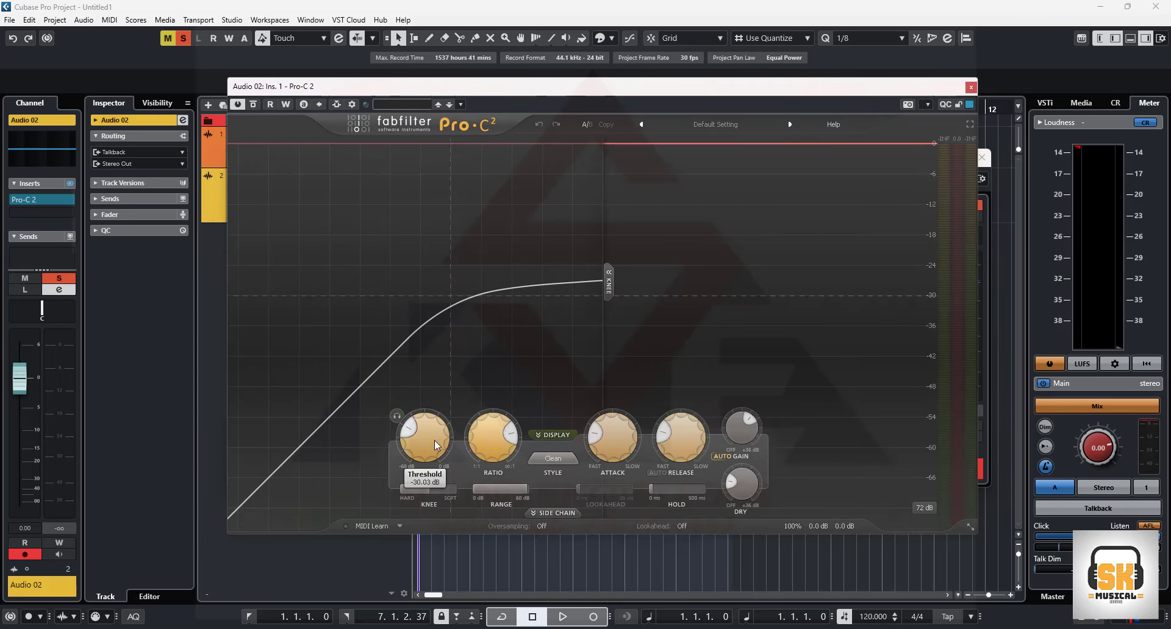
{"action": "left_click_drag", "start_coordinate": [420, 441], "coordinate": [422, 398]}
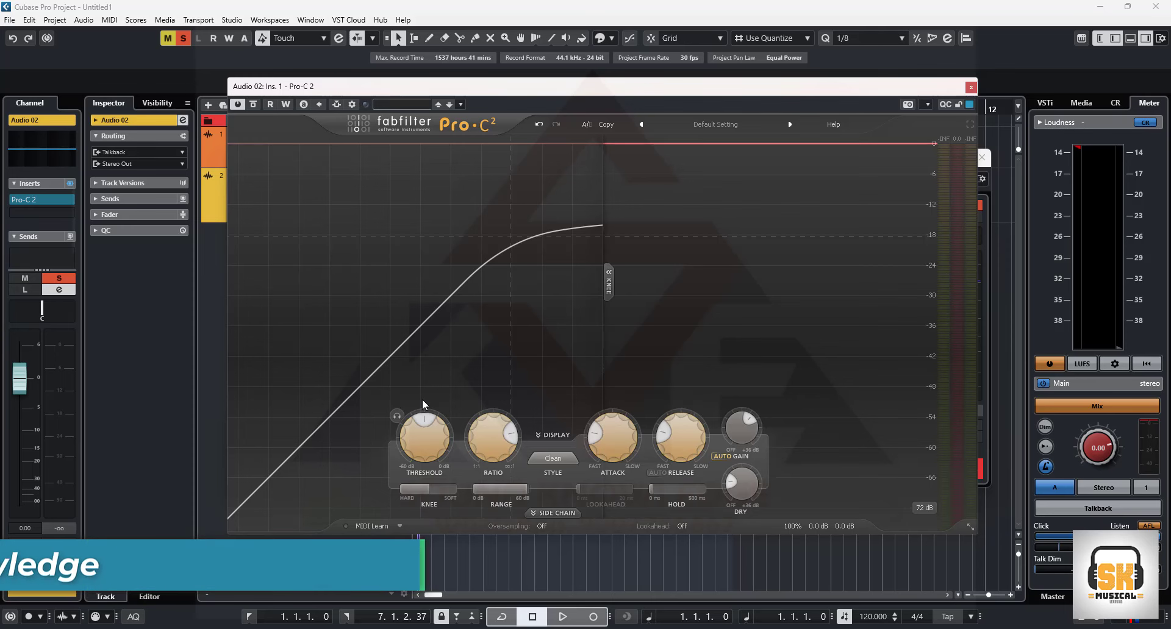
Undo and redo the Pro-C 2 threshold change twice, ending with the change redone.
{"action": "key", "text": "ctrl+z"}
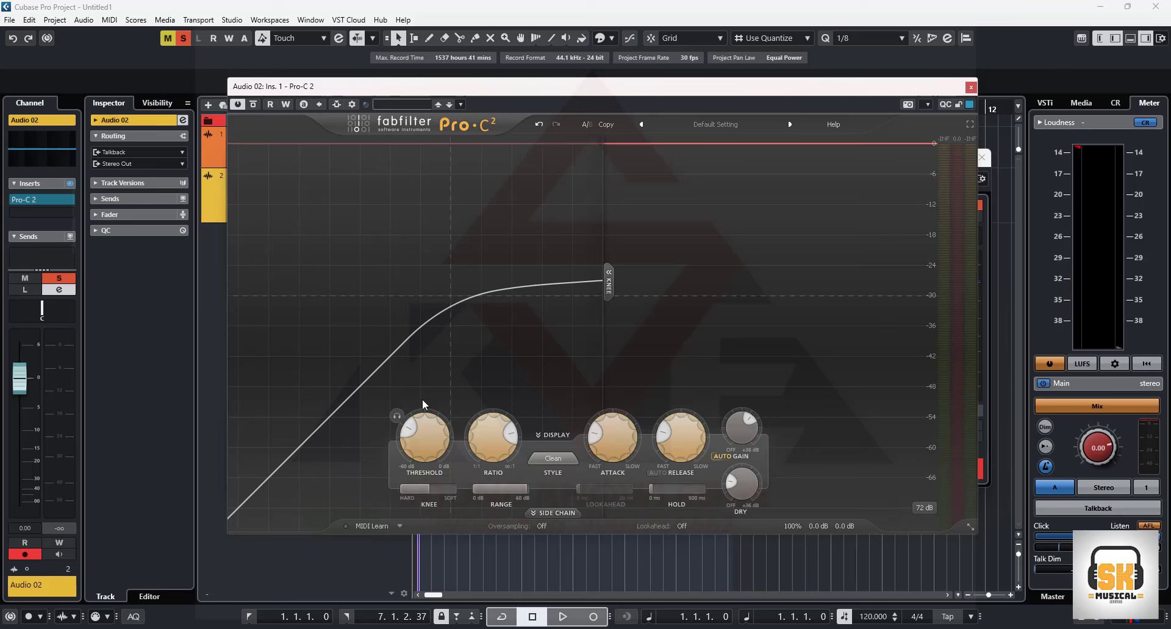
{"action": "scroll", "coordinate": [422, 400], "scroll_direction": "up", "scroll_amount": 4}
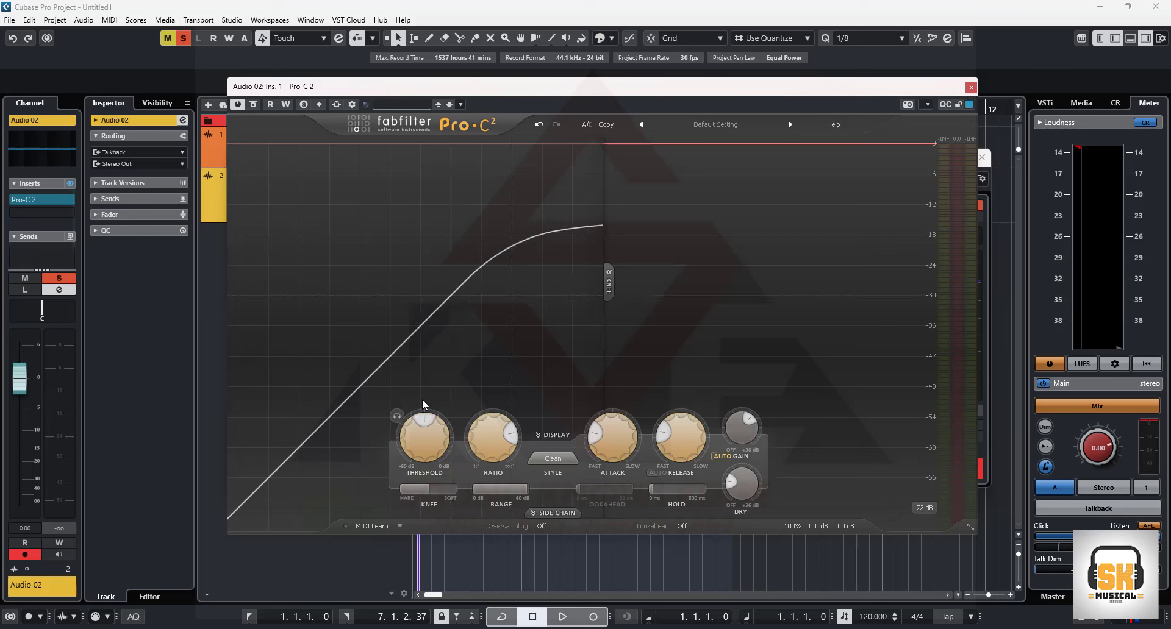
{"action": "scroll", "coordinate": [422, 401], "scroll_direction": "down", "scroll_amount": 4}
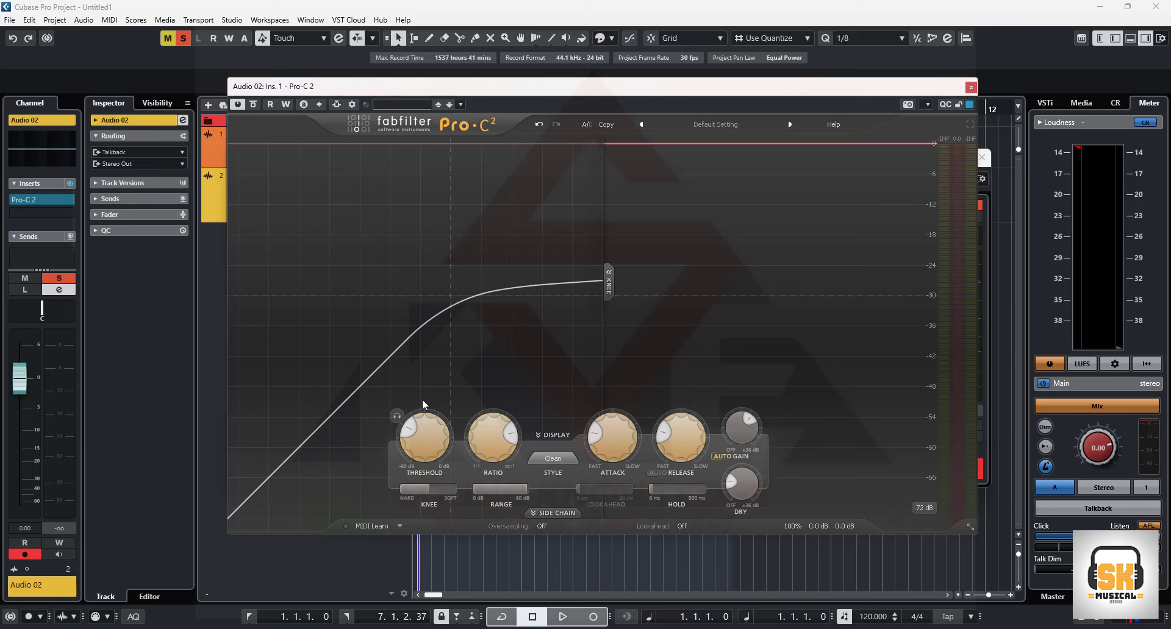
{"action": "scroll", "coordinate": [423, 400], "scroll_direction": "up", "scroll_amount": 4}
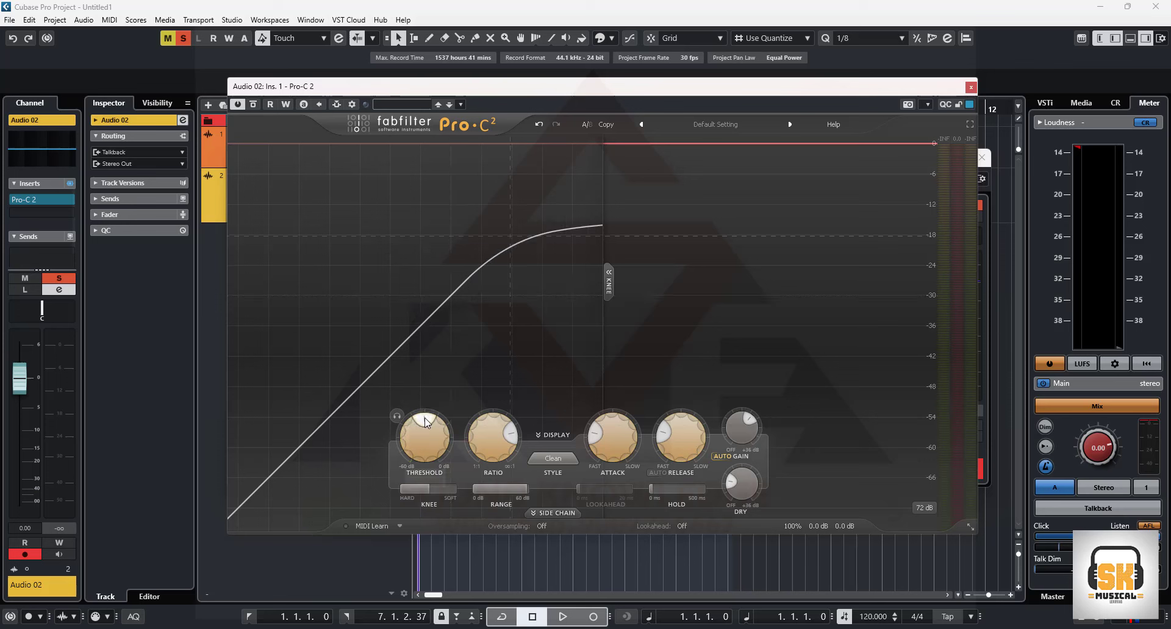
Raise the Pro-C 2 threshold to about -9.5 dB, and undo and redo that change once.
{"action": "mouse_move", "coordinate": [439, 429]}
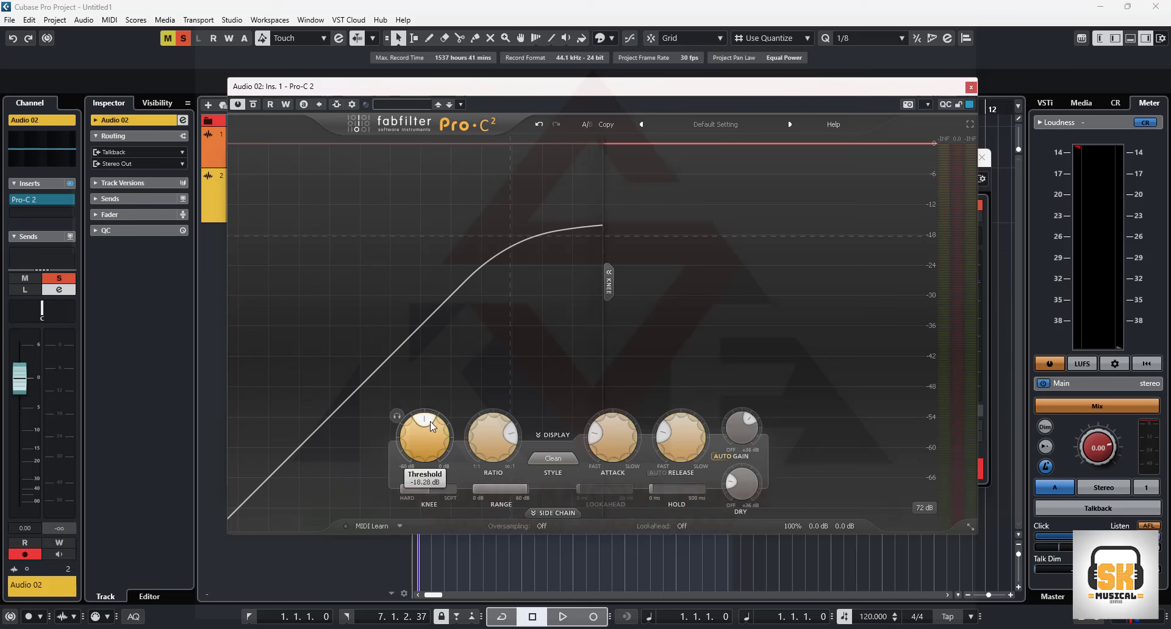
{"action": "left_click_drag", "start_coordinate": [426, 437], "coordinate": [427, 407]}
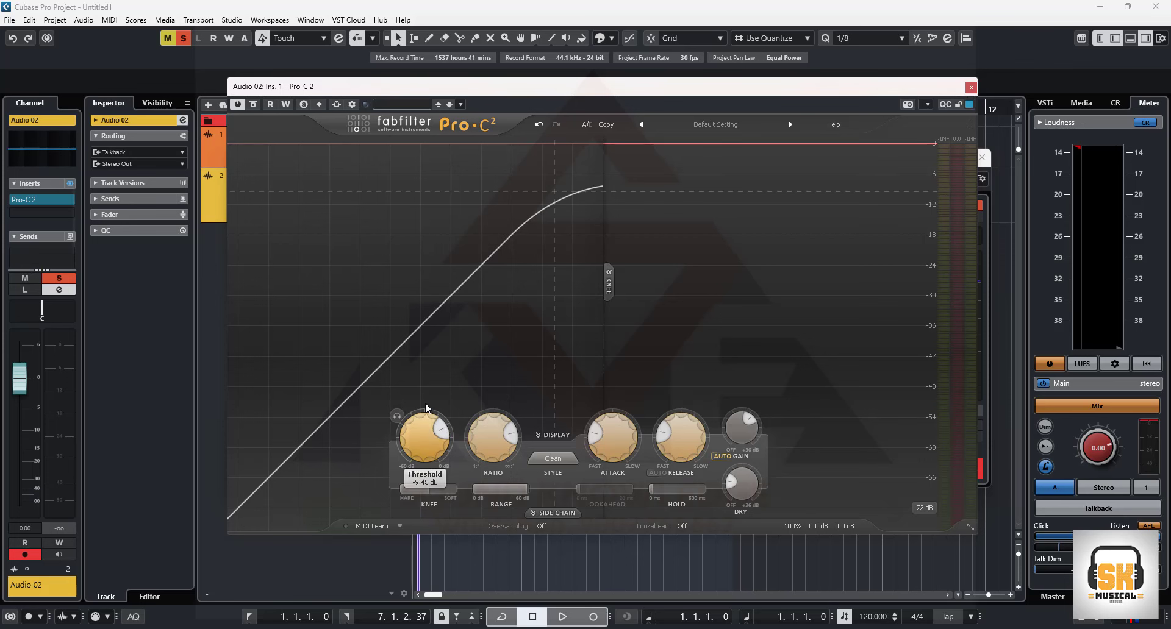
{"action": "double_click", "coordinate": [427, 437]}
{"action": "left_click", "coordinate": [492, 335]}
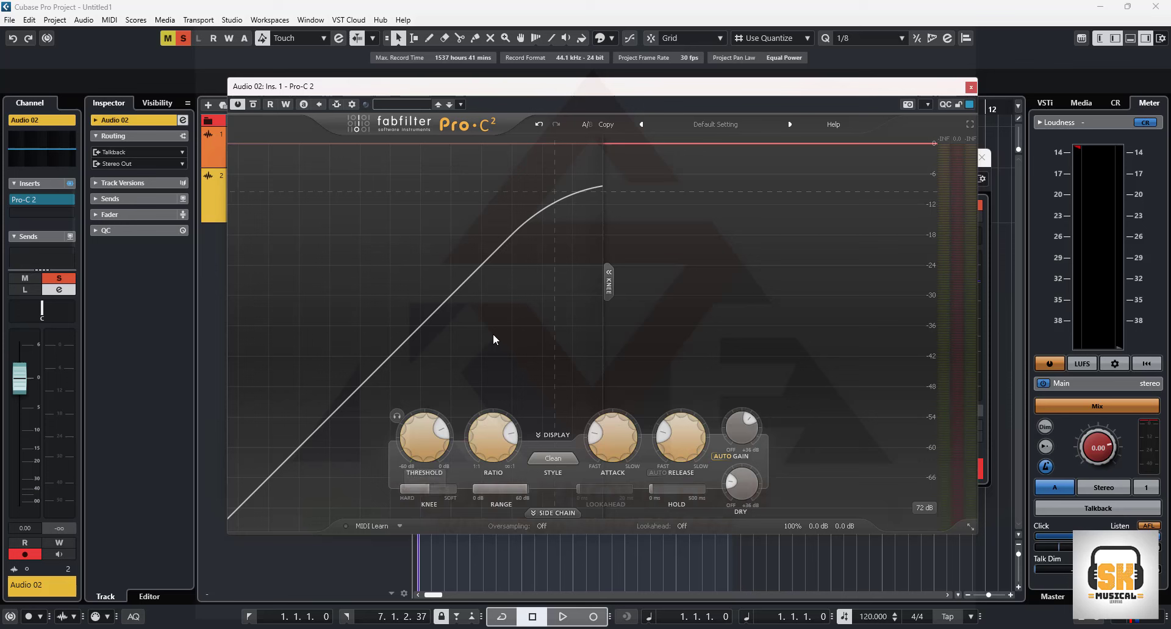
{"action": "key", "text": "ctrl+z"}
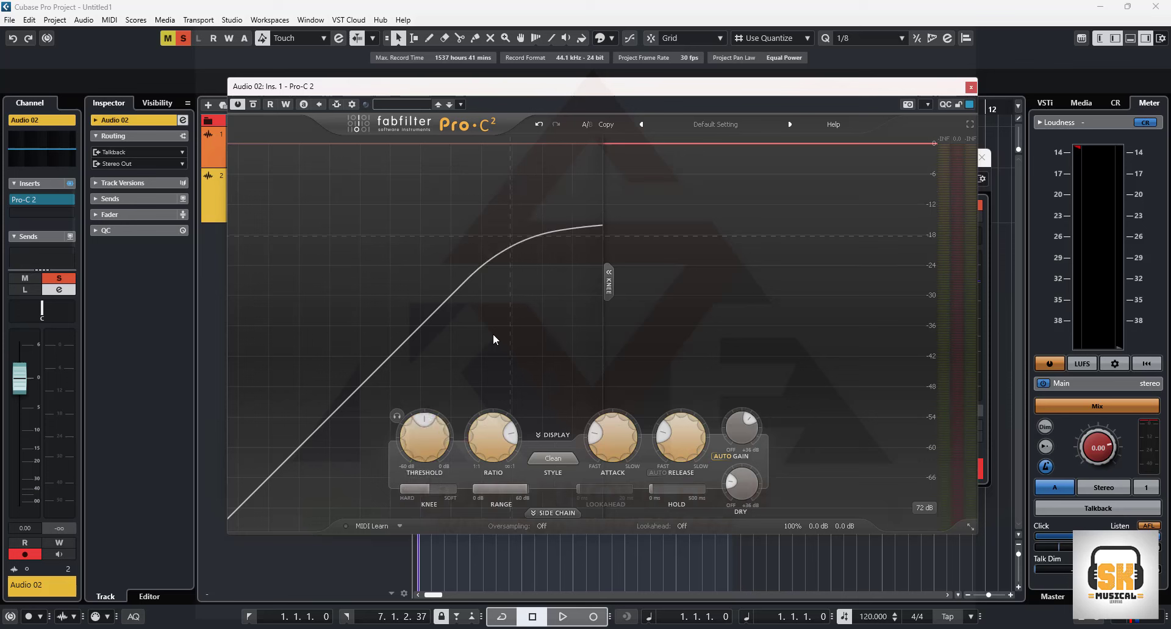
{"action": "key", "text": "ctrl+shift+z"}
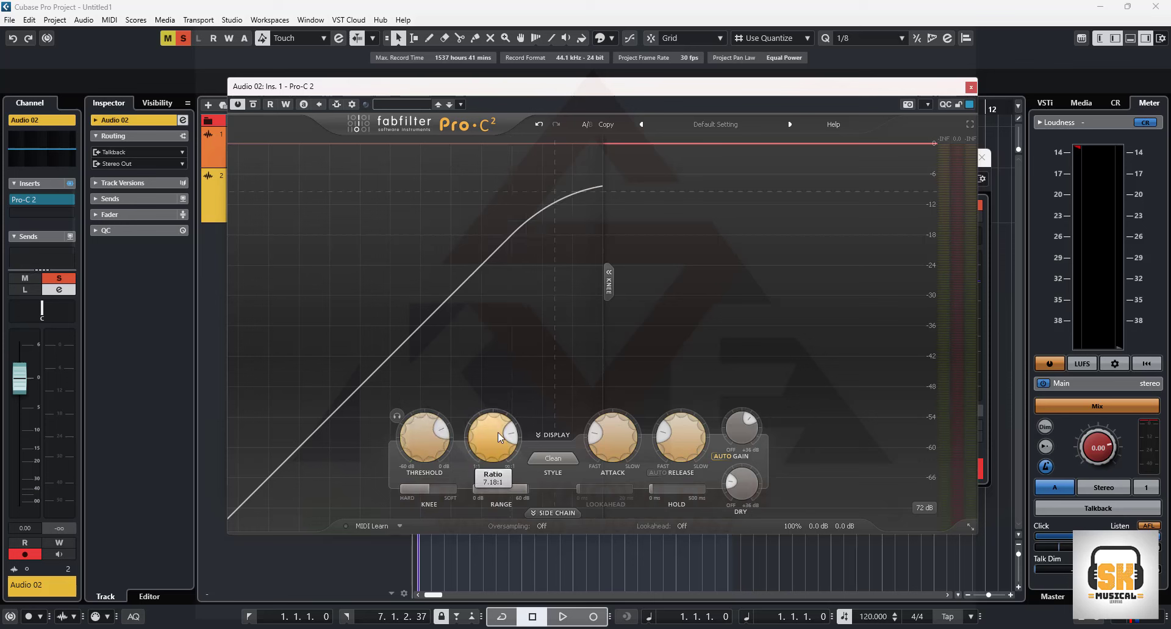
Lower the Pro-C 2 ratio, lengthen its attack and release, adjust its output and dry levels, and close the plug-in.
{"action": "left_click_drag", "start_coordinate": [498, 433], "coordinate": [500, 467]}
{"action": "left_click_drag", "start_coordinate": [610, 440], "coordinate": [607, 365]}
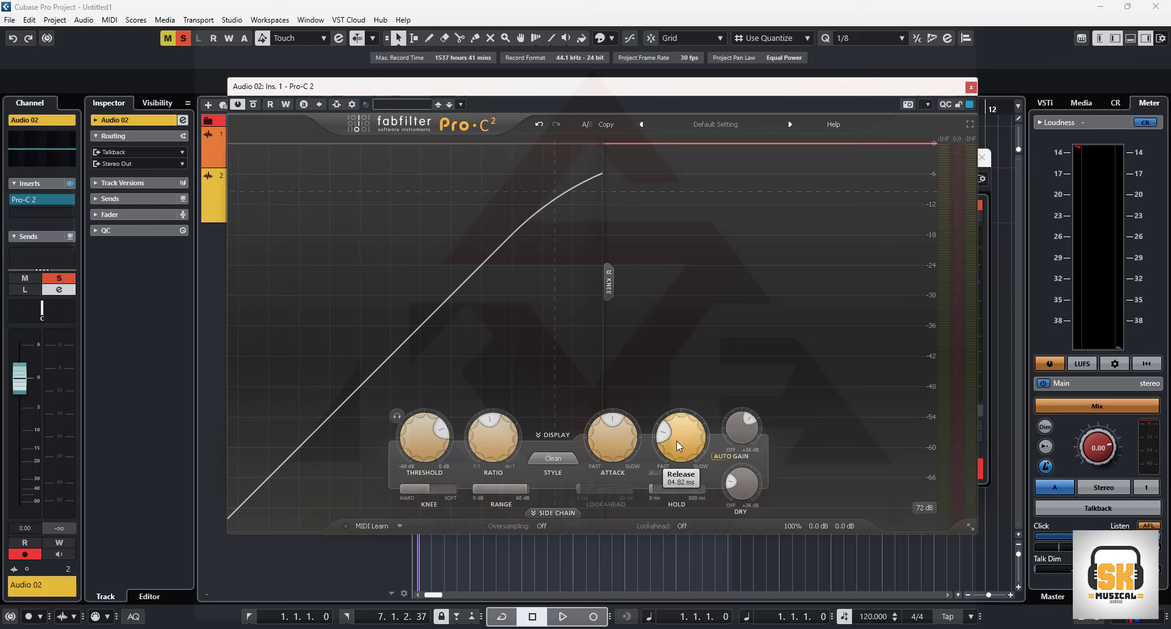
{"action": "left_click_drag", "start_coordinate": [677, 443], "coordinate": [748, 460]}
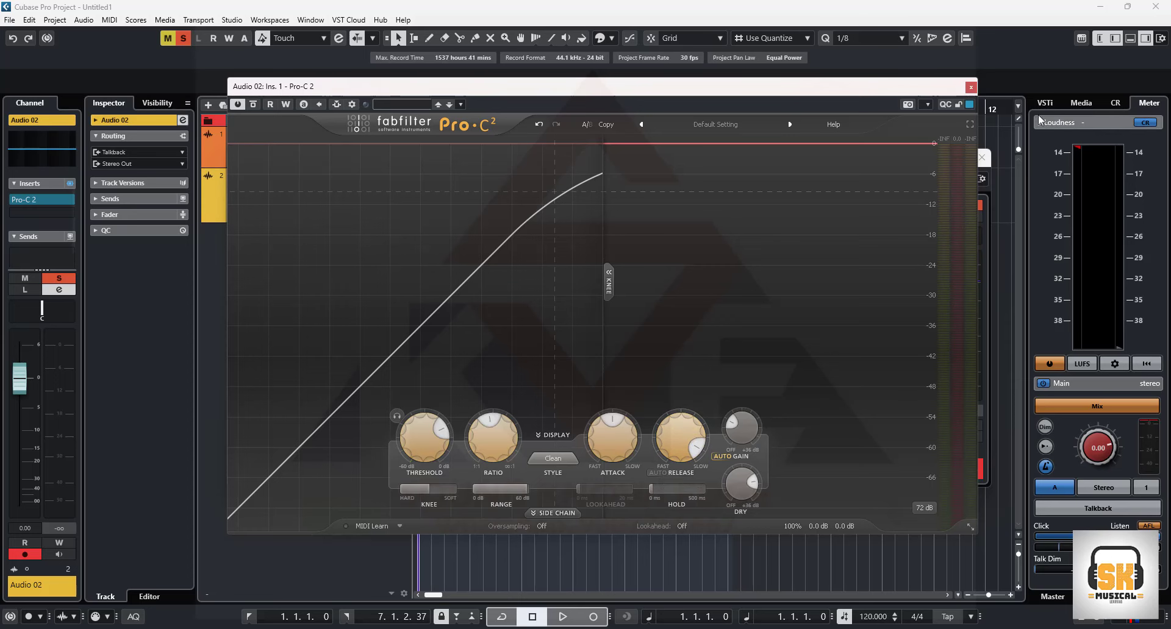
{"action": "left_click", "coordinate": [970, 86]}
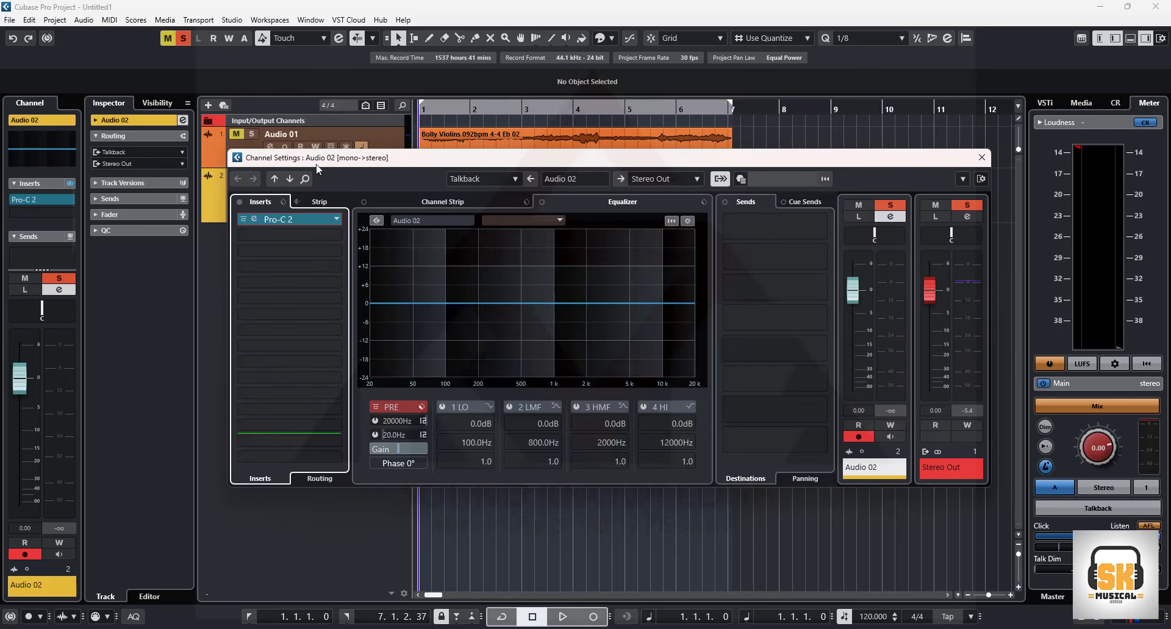
Replace the Pro-C 2 insert on Audio 02 with the L2 Mono plug-in.
{"action": "left_click", "coordinate": [336, 219]}
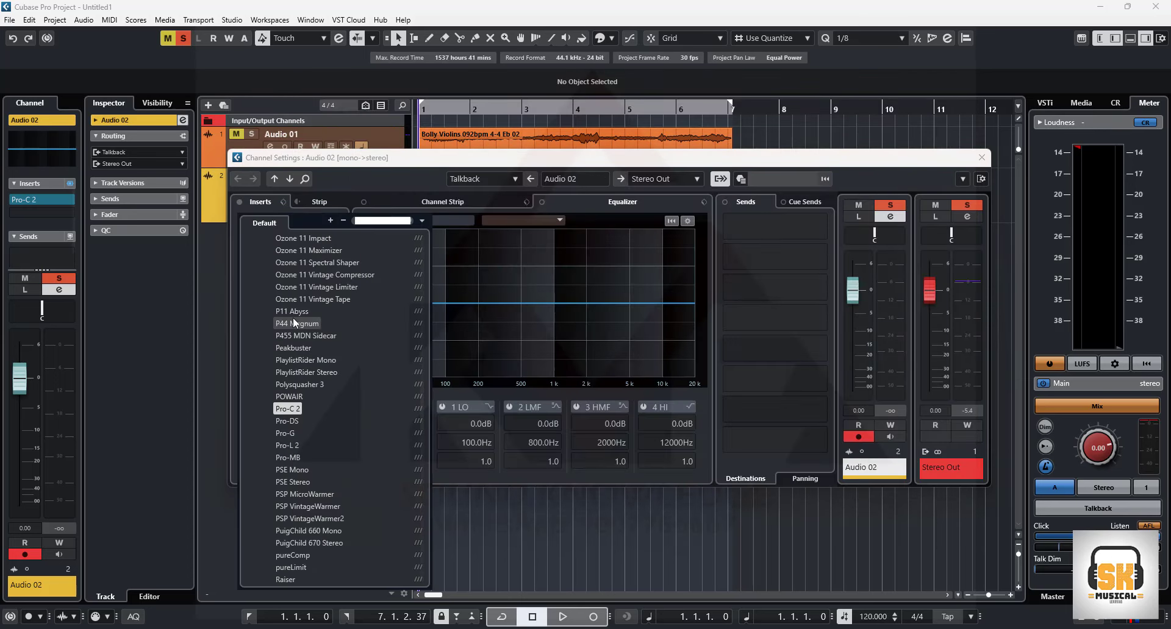
{"action": "scroll", "coordinate": [293, 317], "scroll_direction": "up", "scroll_amount": 8}
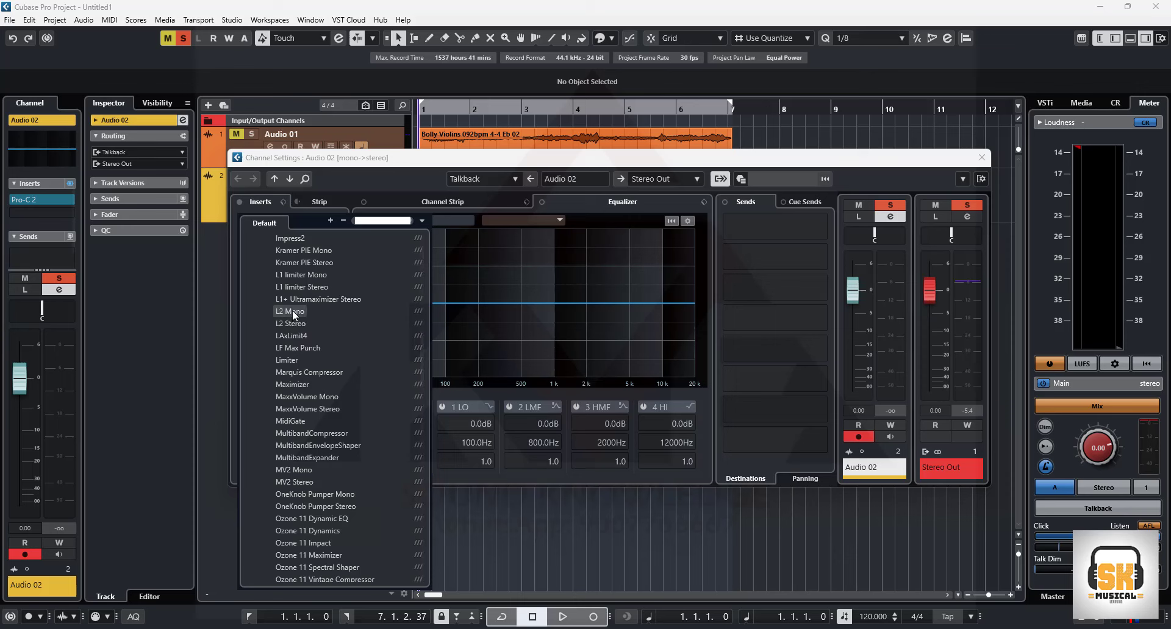
{"action": "left_click", "coordinate": [290, 312]}
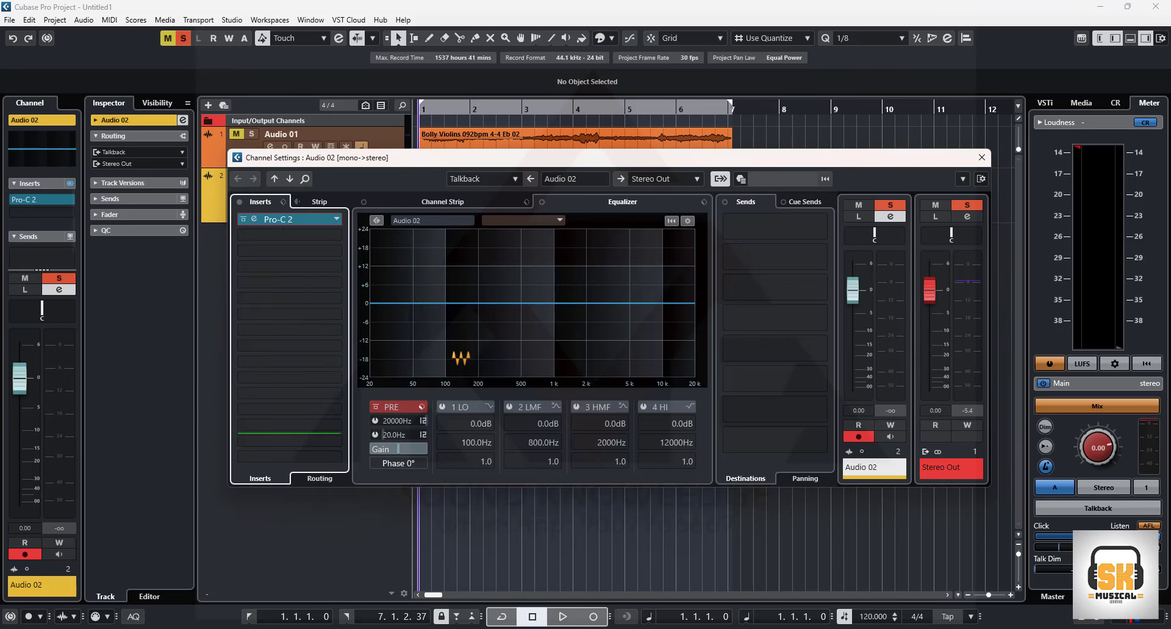
Lower the L2 threshold to about -11 dB and reduce its out ceiling, and undo both changes.
{"action": "left_click_drag", "start_coordinate": [475, 299], "coordinate": [476, 333]}
{"action": "left_click_drag", "start_coordinate": [549, 296], "coordinate": [552, 337]}
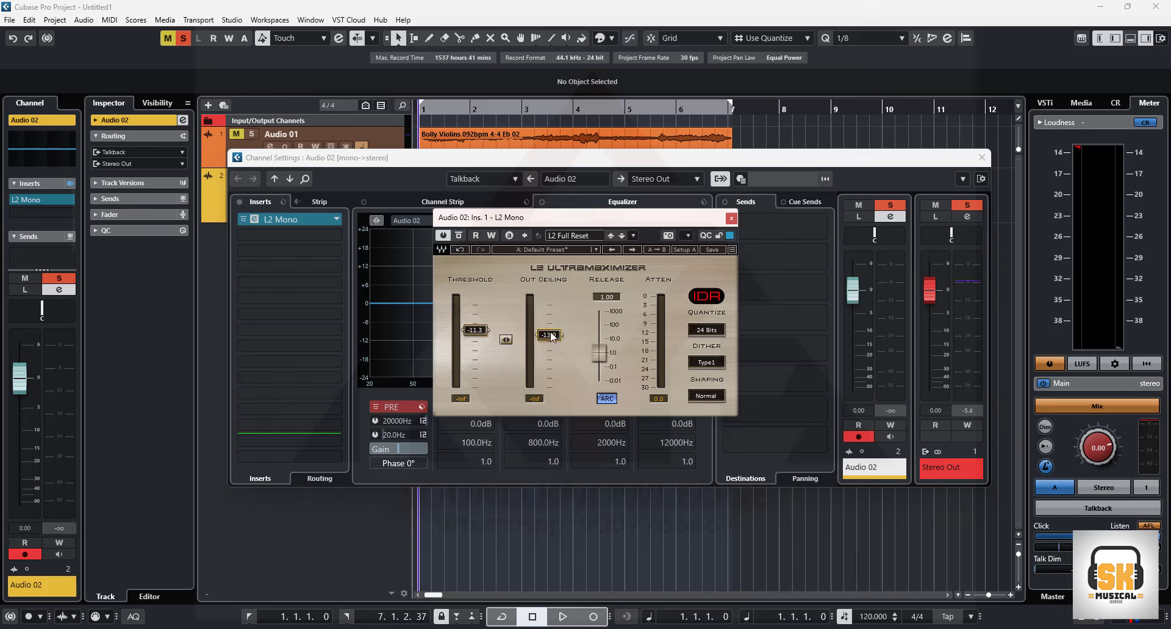
{"action": "key", "text": "ctrl+z"}
{"action": "key", "text": "ctrl+z"}
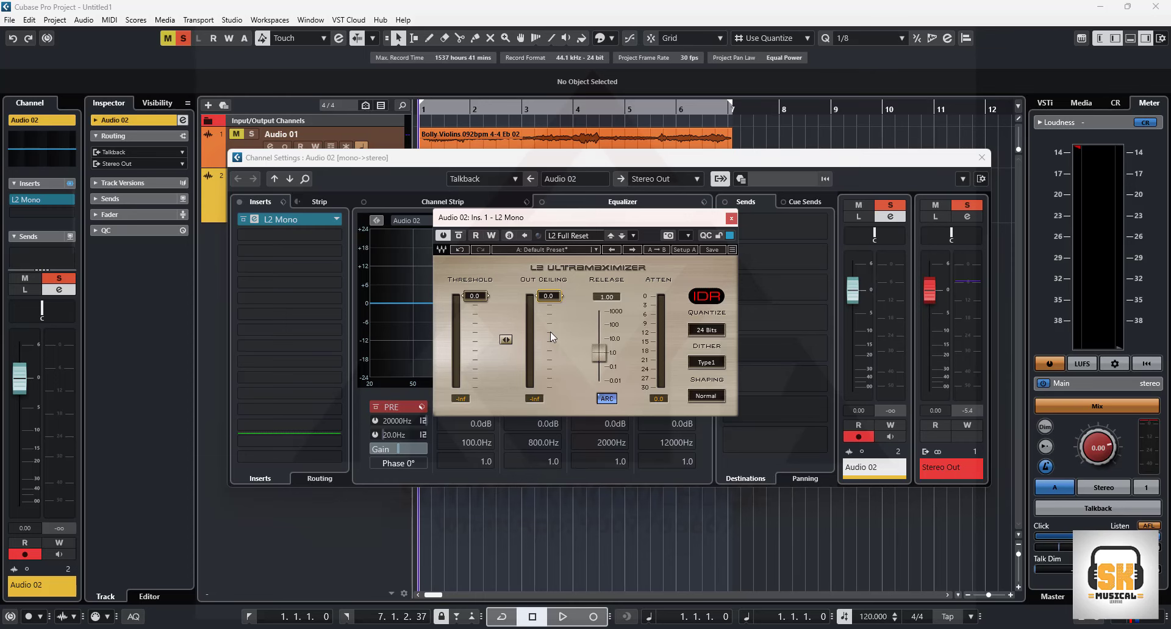
Review the MixConsole History undo and redo key commands, and close the key commands and the L2 Mono window.
{"action": "left_click", "coordinate": [29, 19]}
{"action": "left_click", "coordinate": [67, 489]}
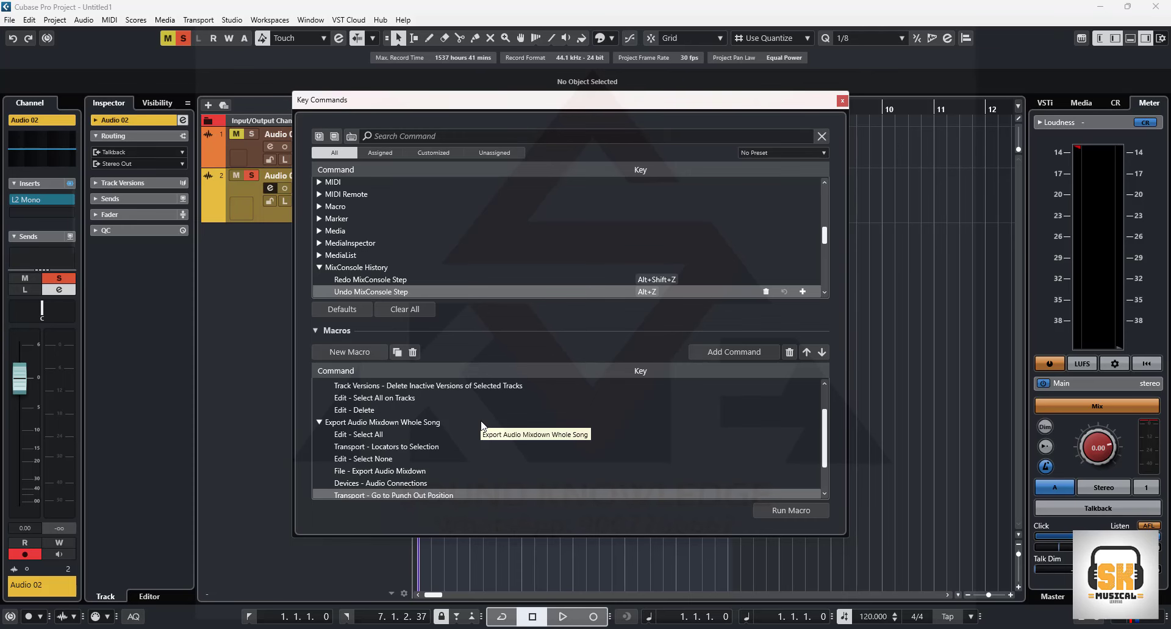
{"action": "left_click", "coordinate": [841, 103]}
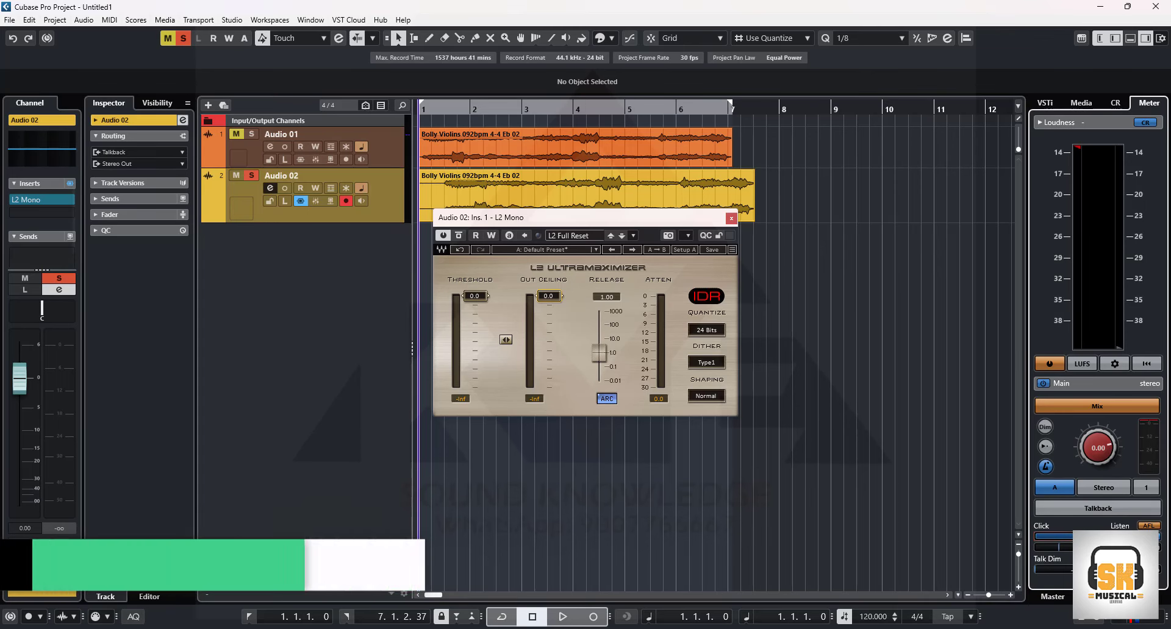
{"action": "key", "text": "Return"}
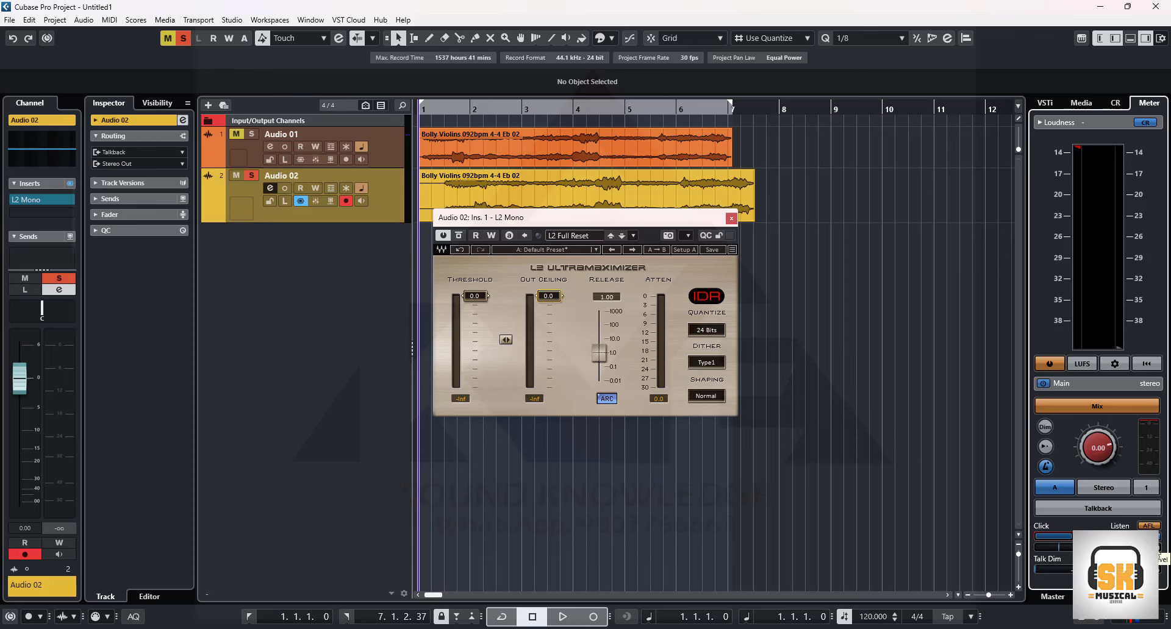
{"action": "left_click", "coordinate": [730, 218]}
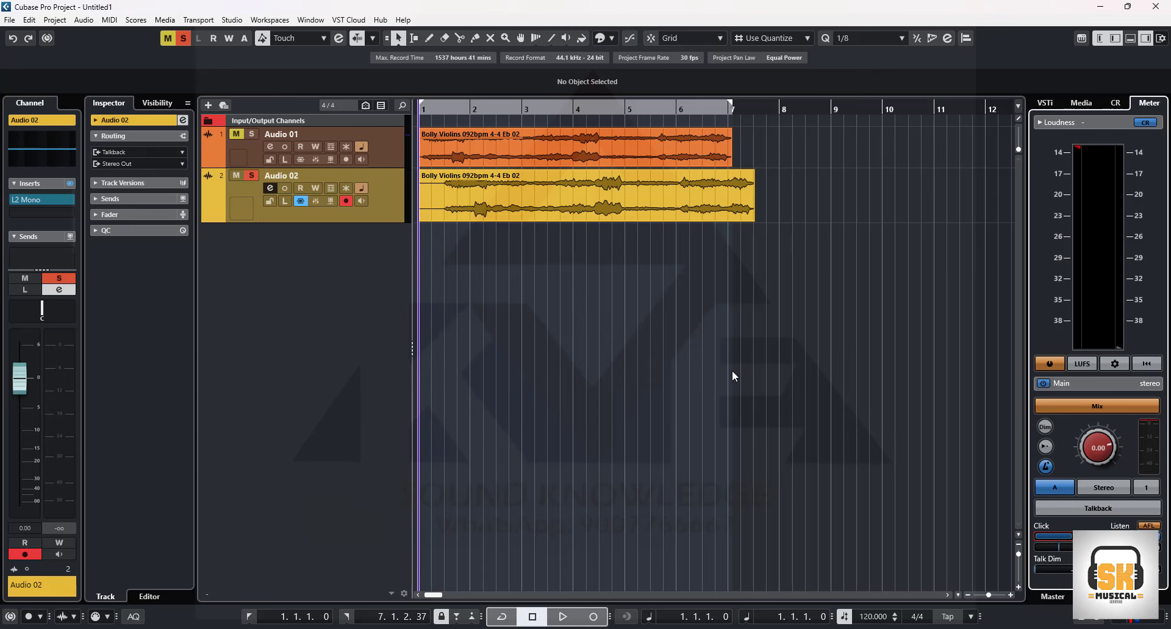